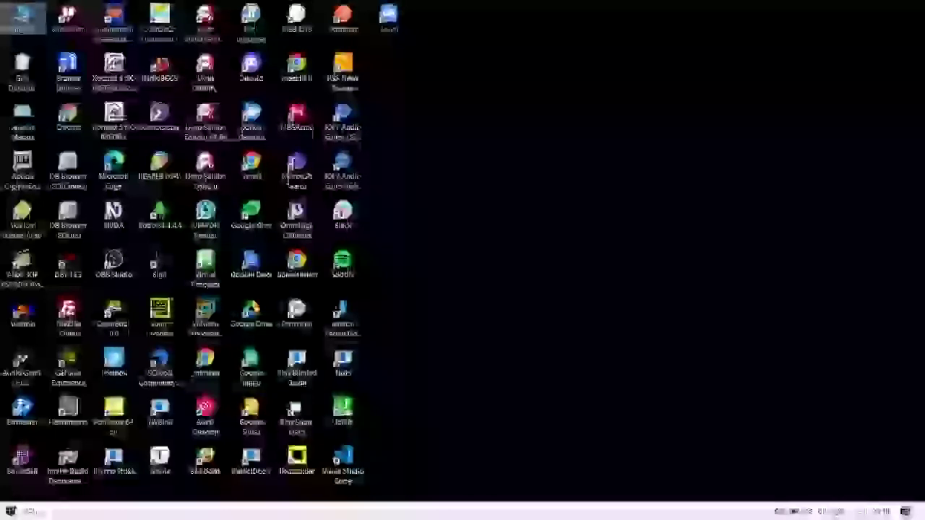
Step: Open the Notepad app (Not Defteri) and bring up the emoji picker in its blank document
key(super)
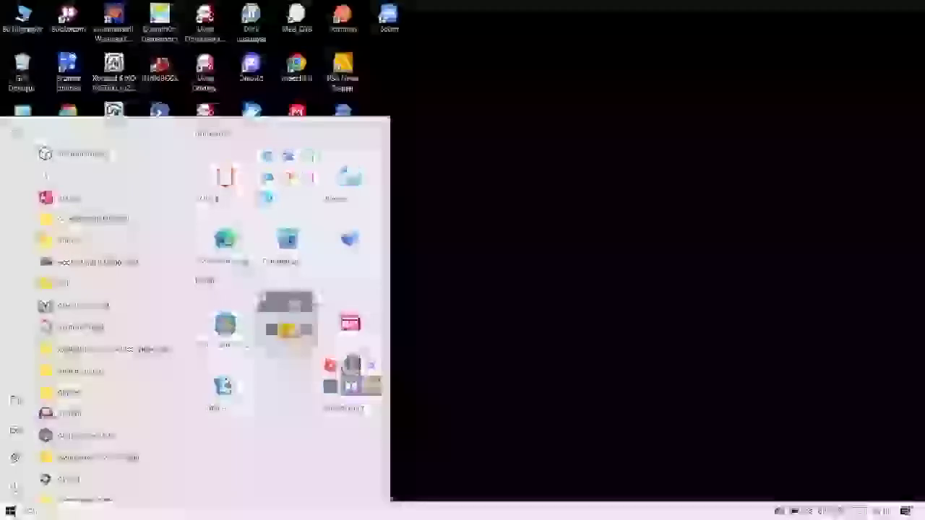
text(not)
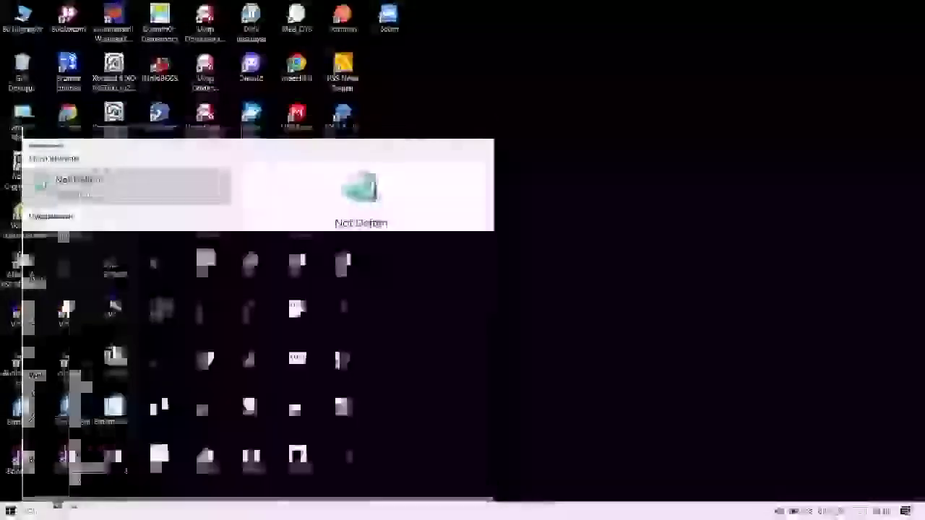
key(Return)
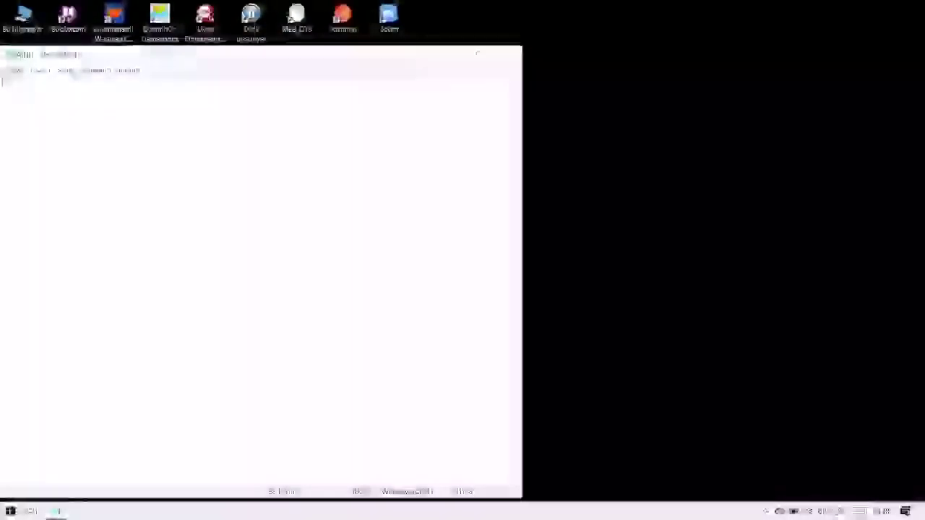
key(super+period)
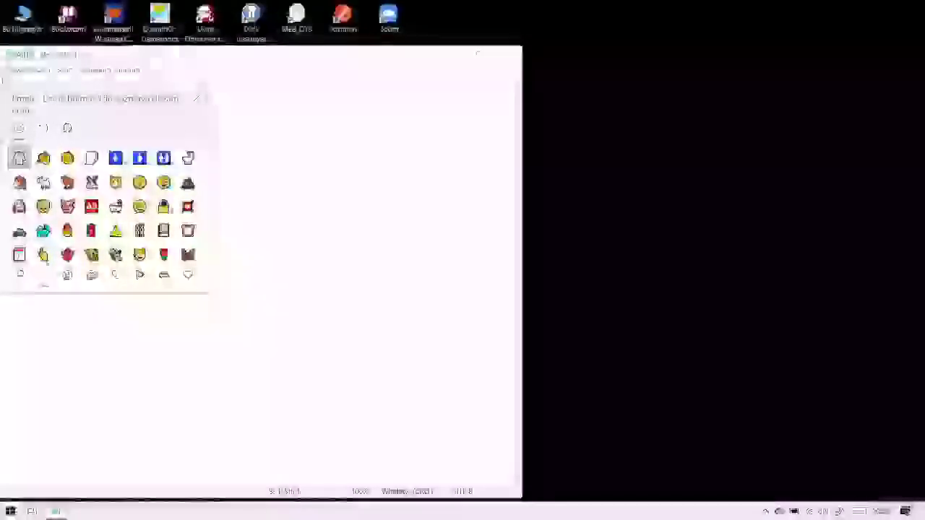
Step: Insert the first emoji from the second row of the recently used emojis three times, and close the emoji picker
key(Down)
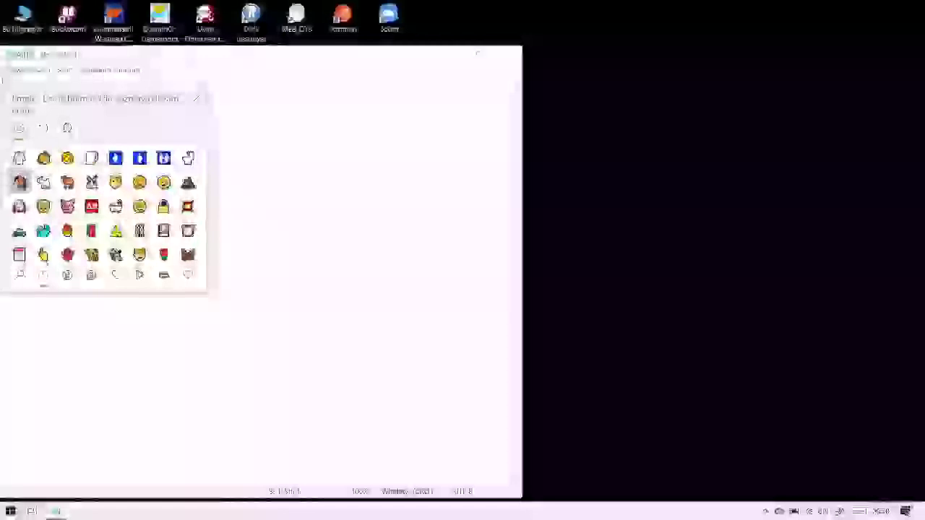
key(Up)
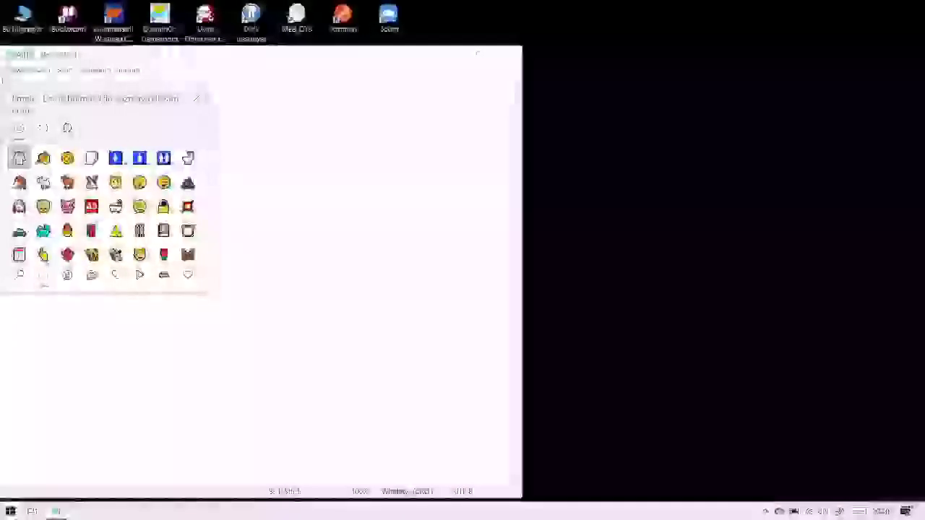
key(Right)
key(Right)
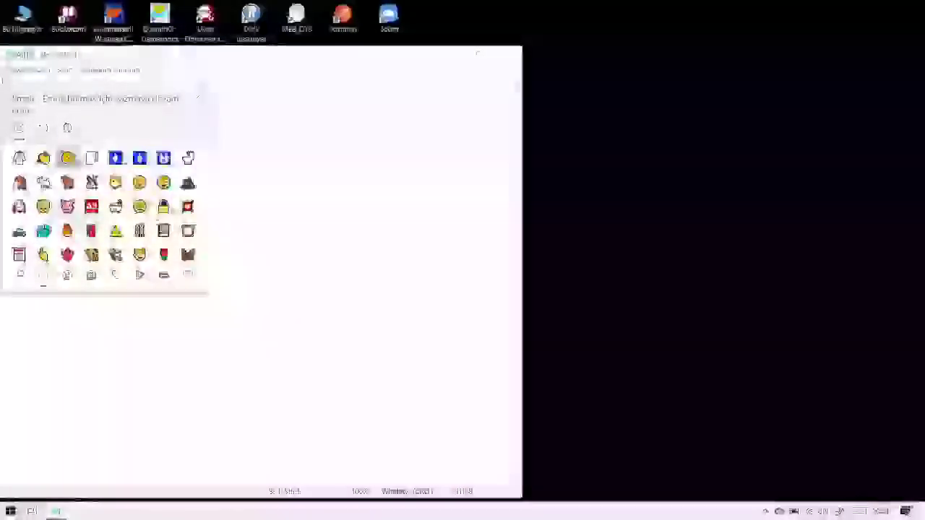
key(Right)
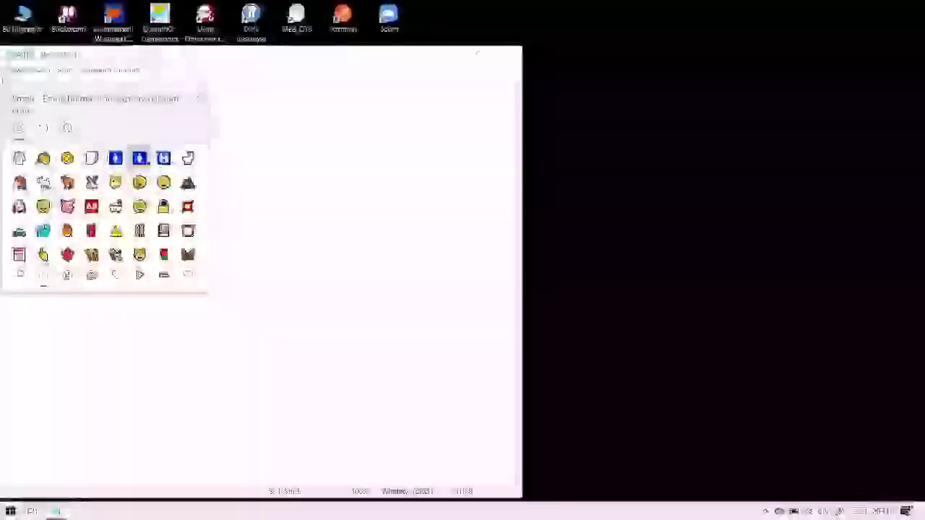
key(Right)
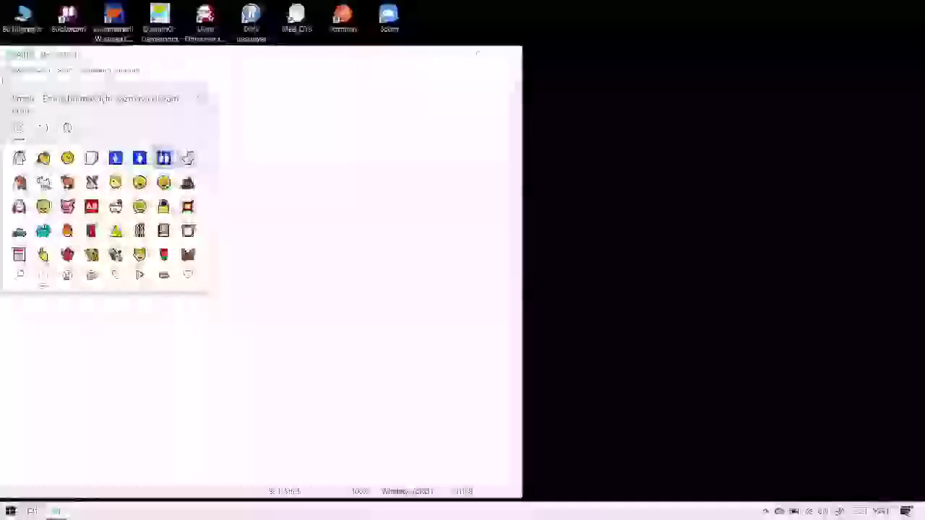
key(Right)
key(Right)
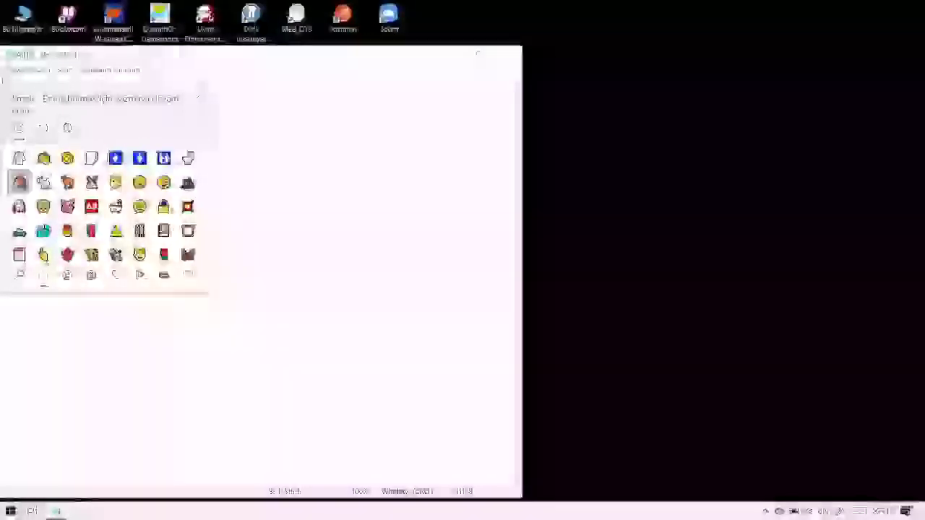
key(Return)
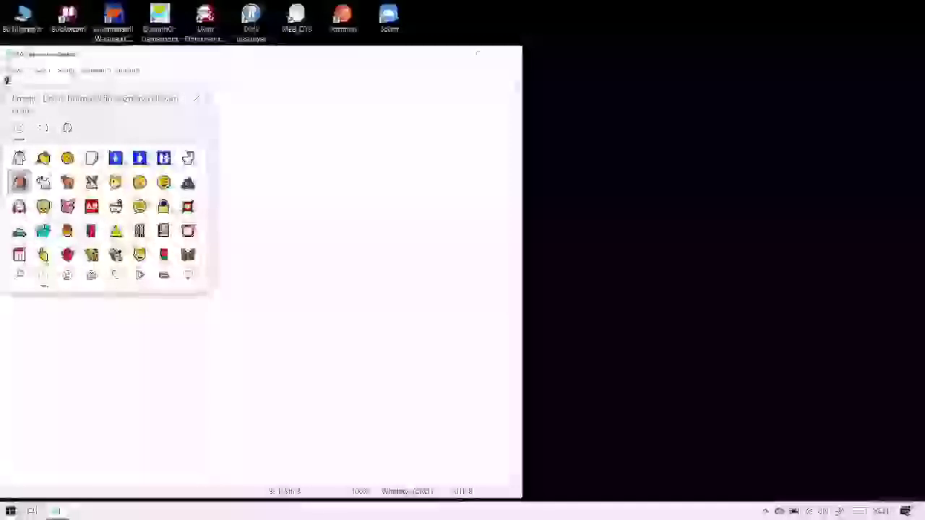
key(Return)
key(Return)
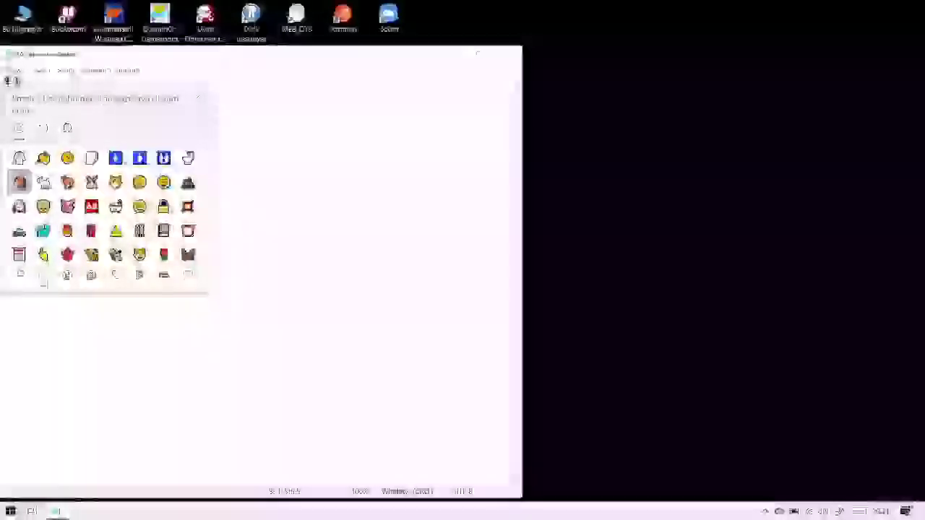
key(Return)
key(Return)
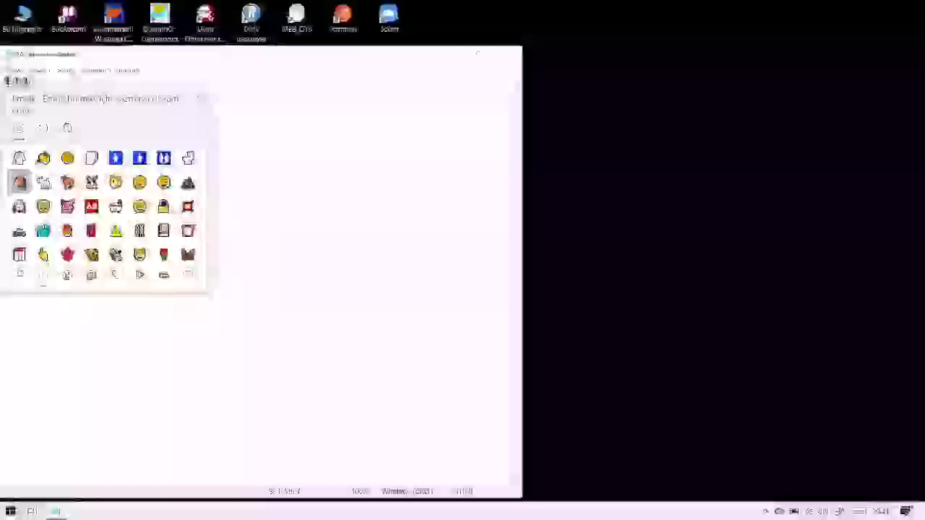
key(Escape)
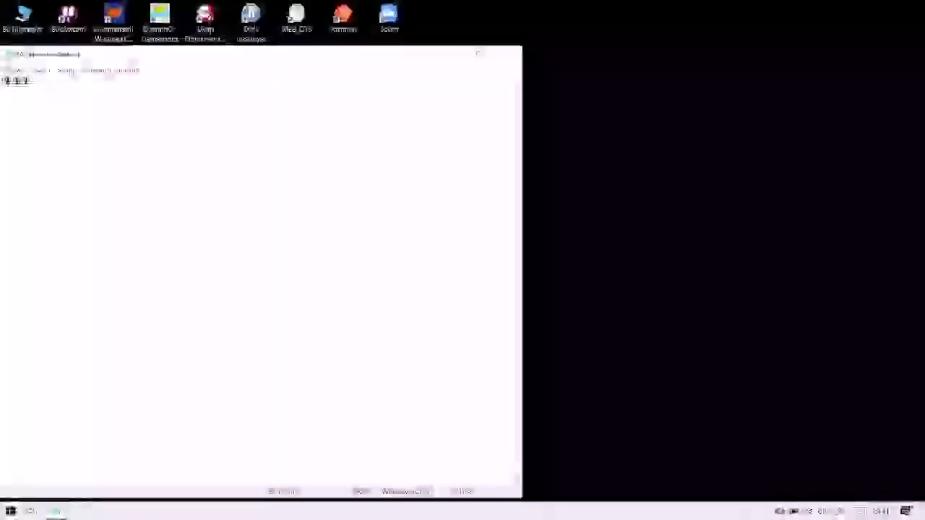
Step: Delete all the inserted emojis from the document
key(ctrl+a)
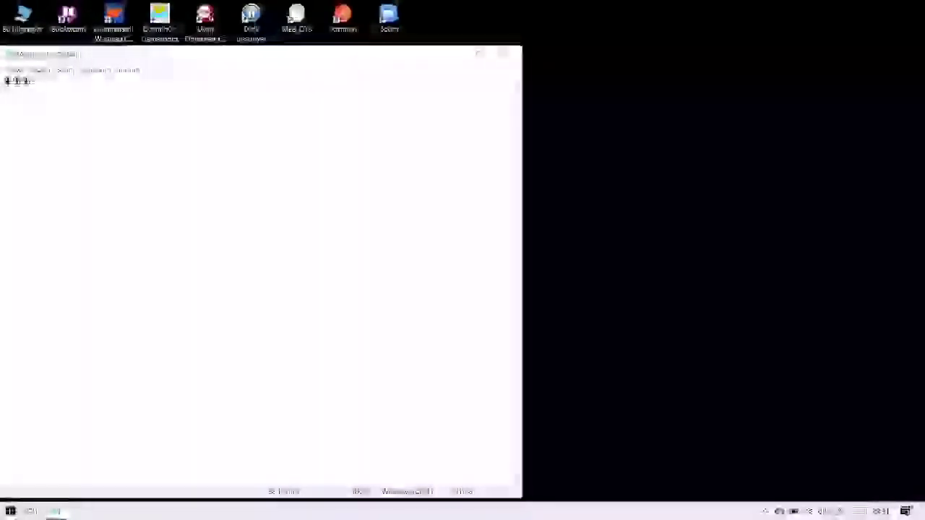
key(ctrl+a)
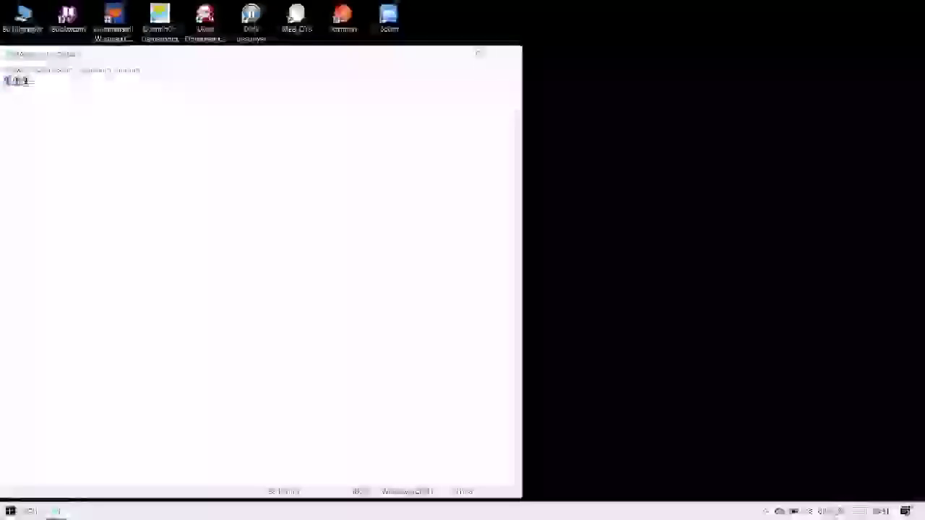
key(BackSpace)
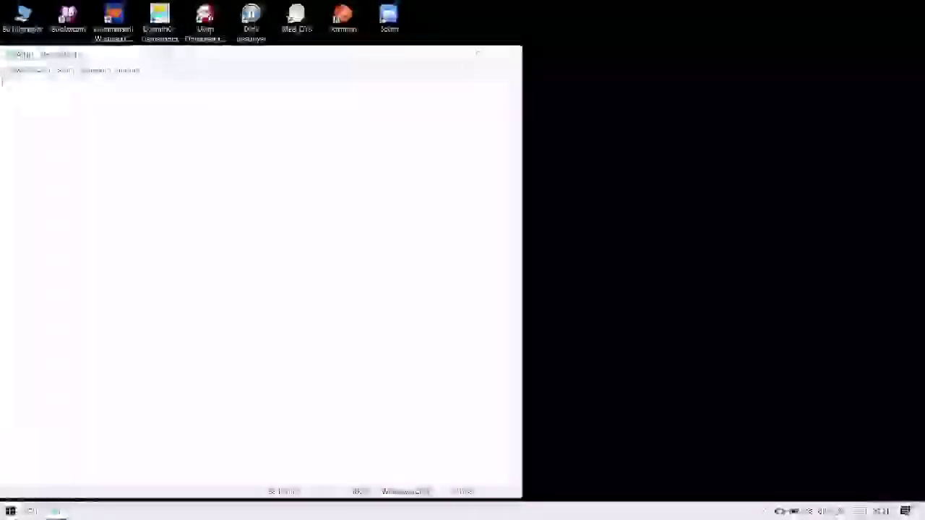
Step: Reopen the emoji picker and switch it from the recently used emojis to the smiley faces category
key(super+period)
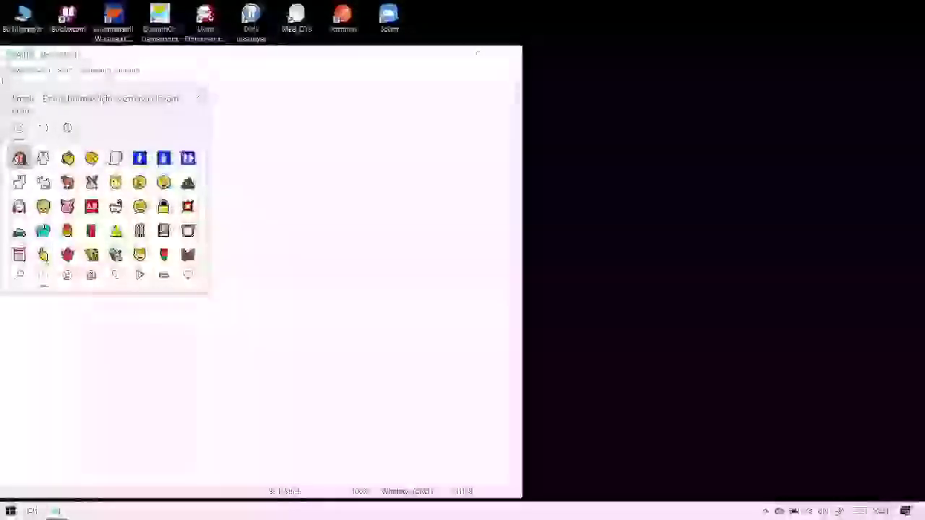
key(Tab)
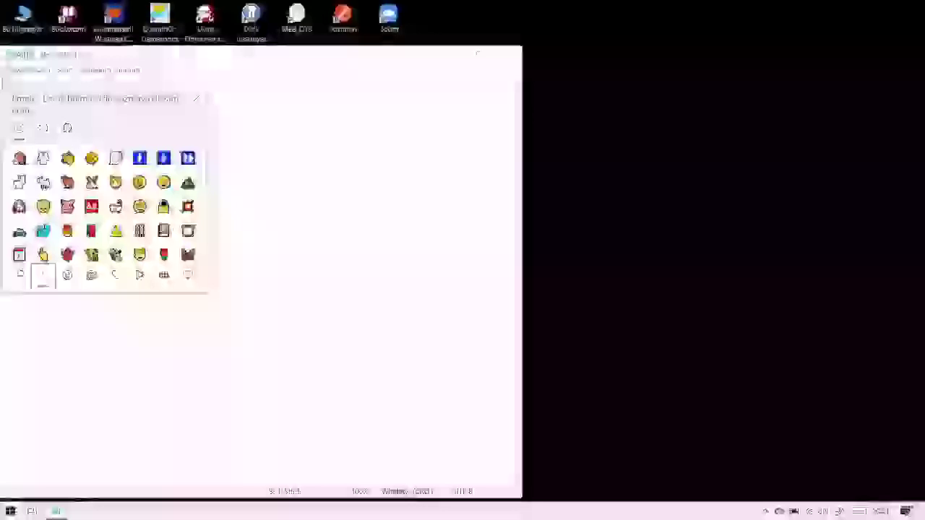
key(Right)
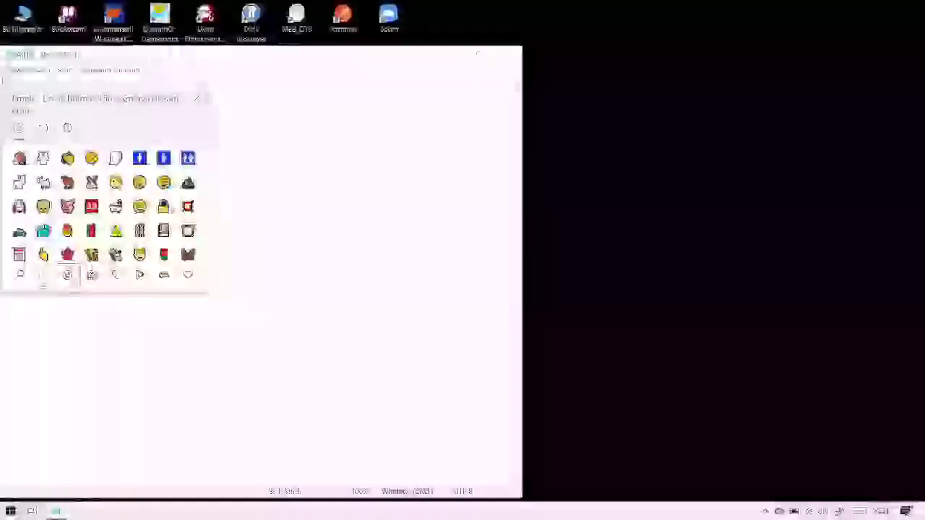
key(Right)
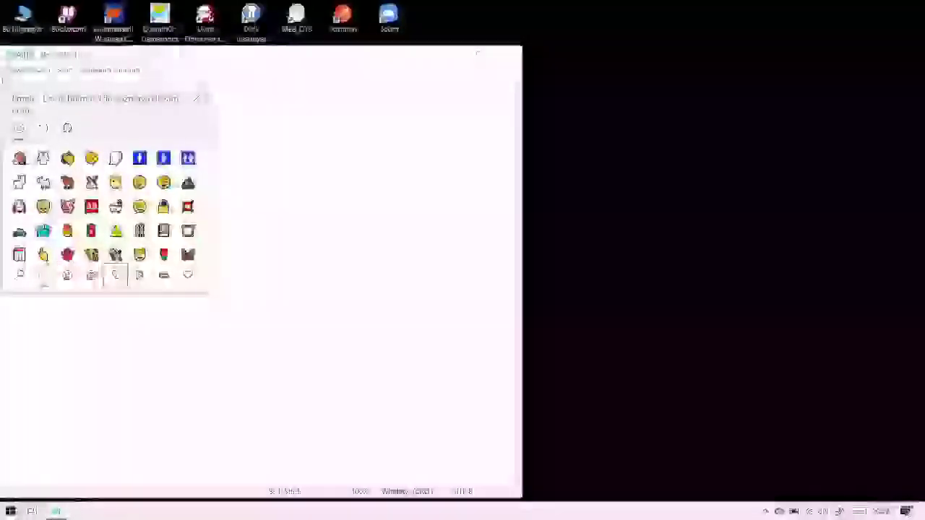
key(Right)
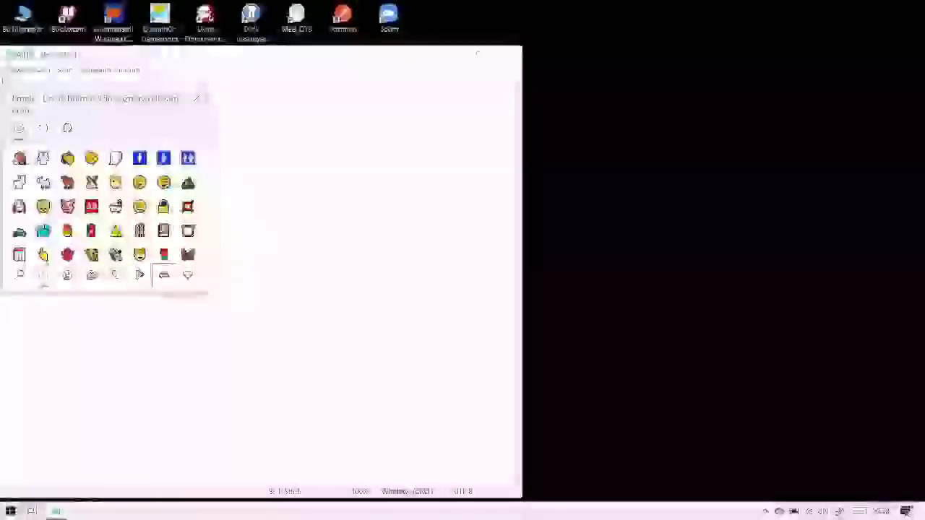
key(Right)
key(Right)
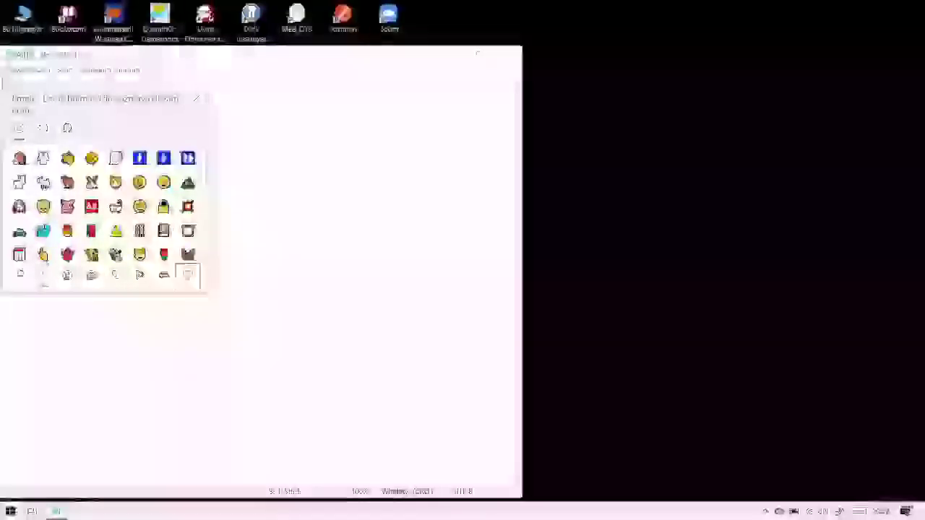
key(Right)
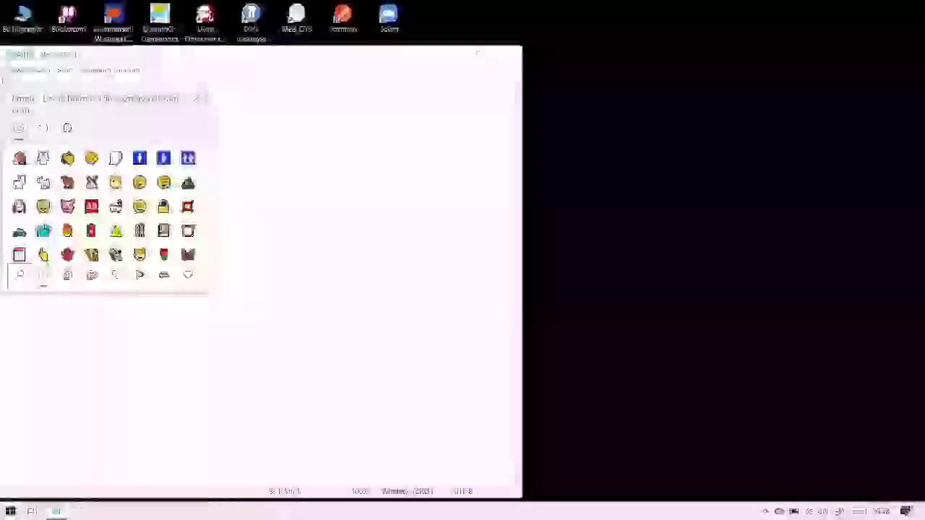
key(Right)
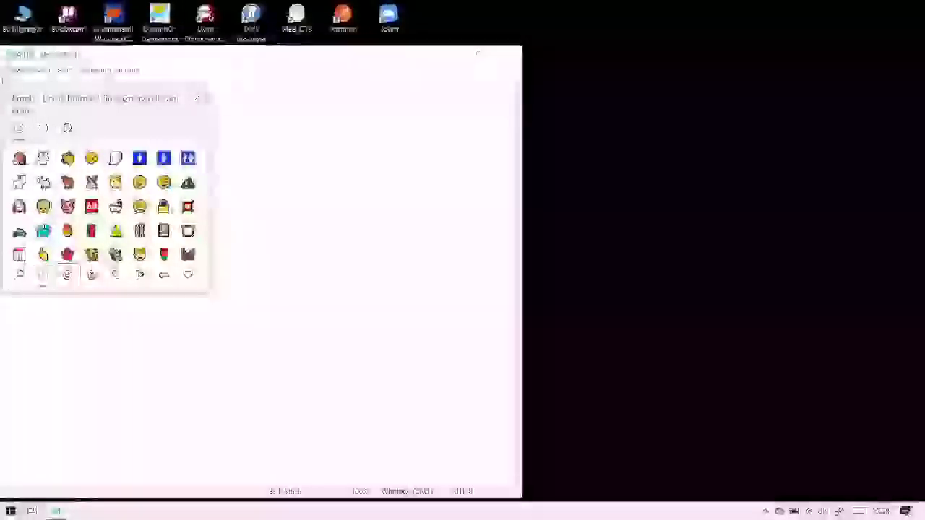
key(Right)
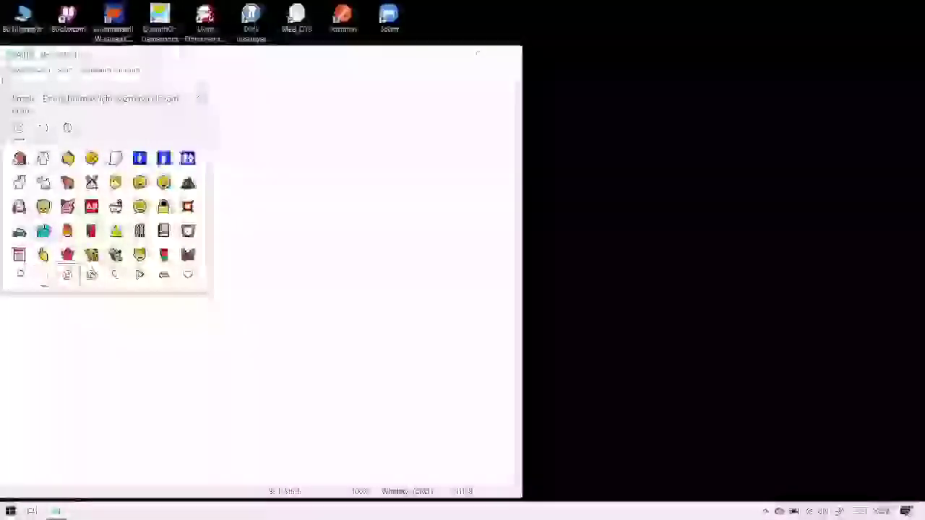
key(Return)
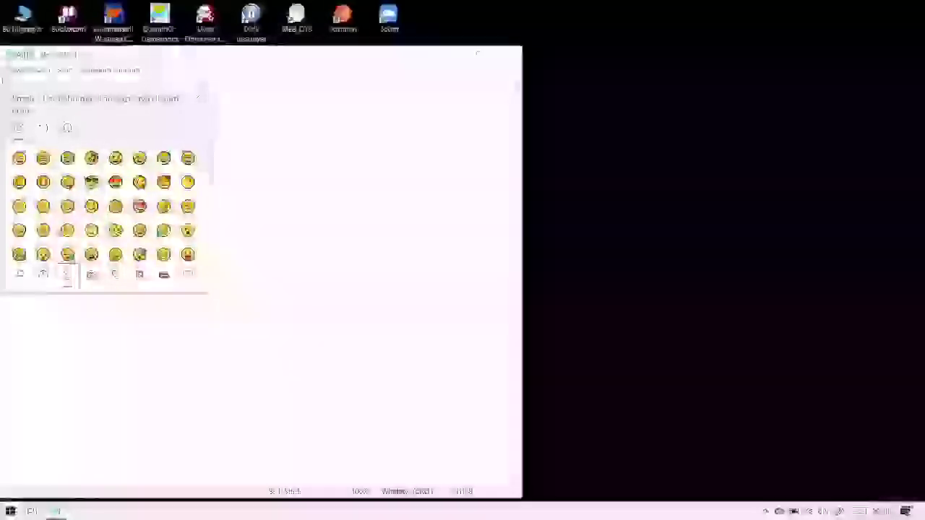
Step: Insert the fifth smiley of the first row and the second smiley of the second row, and close the emoji picker
key(Tab)
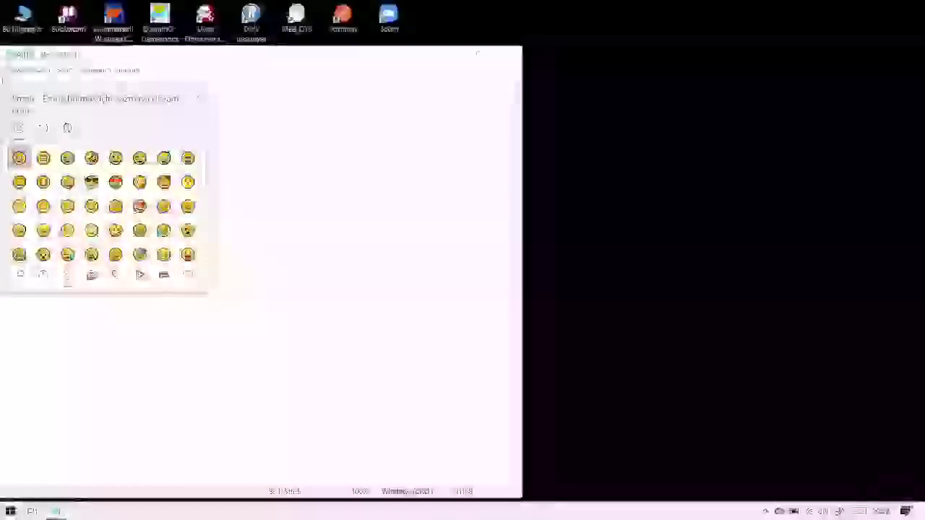
key(Right)
key(Right)
key(Right)
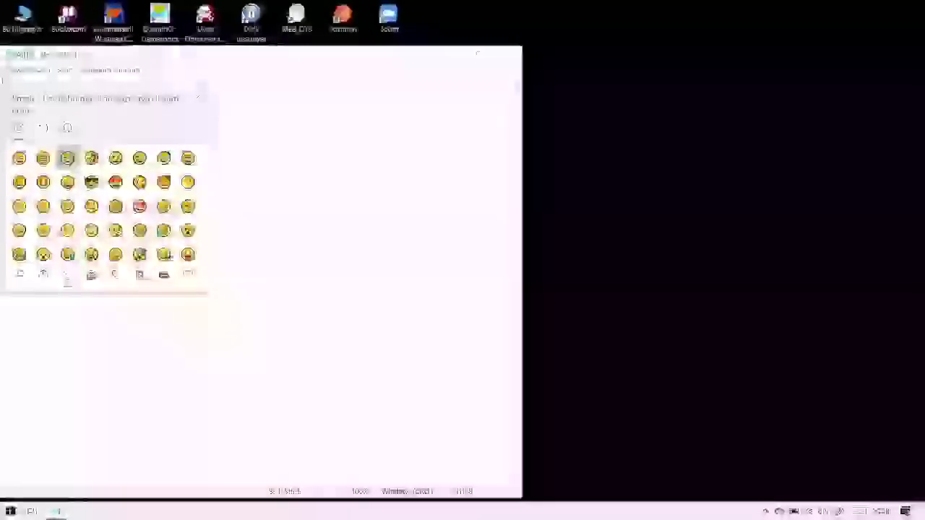
key(Right)
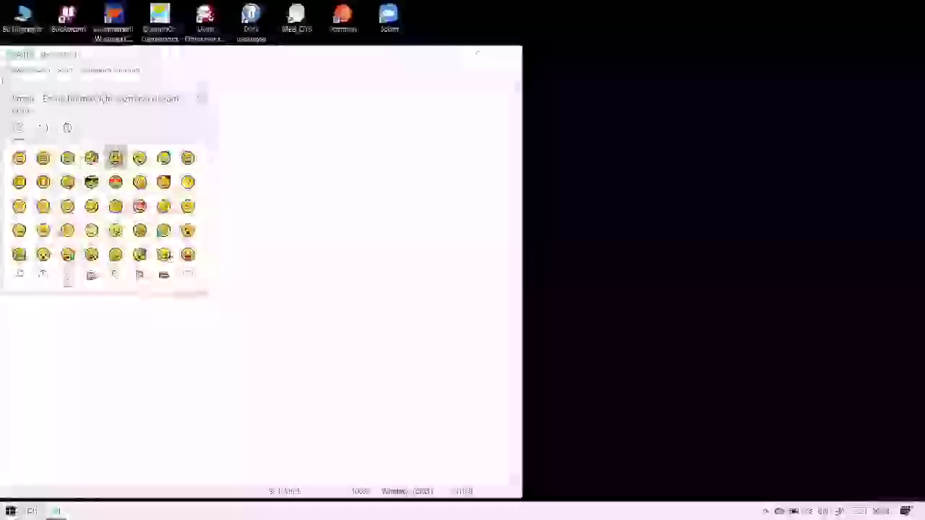
key(Return)
key(Right)
key(Right)
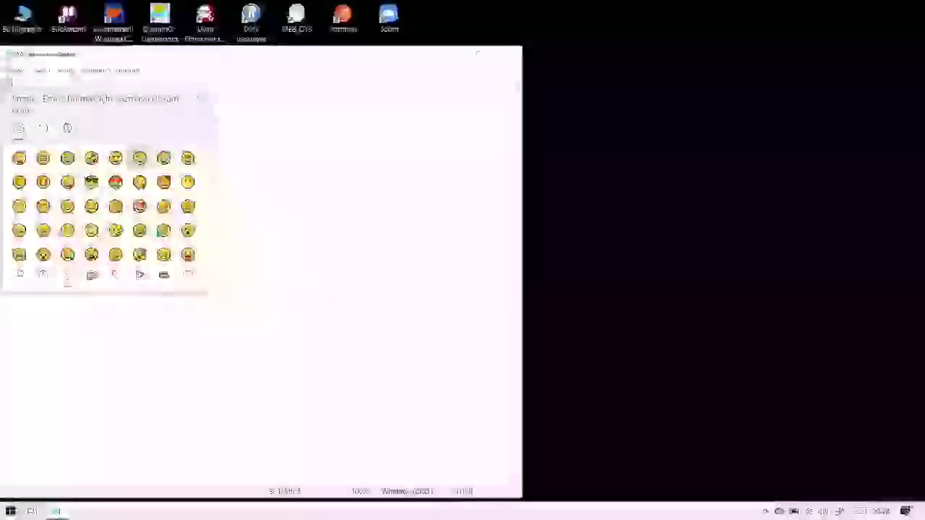
key(Right)
key(Right)
key(Right)
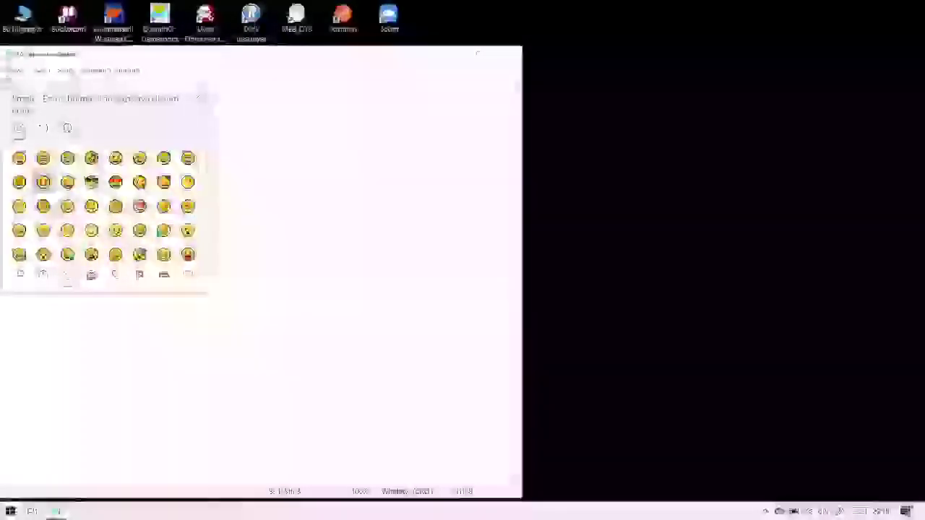
key(Return)
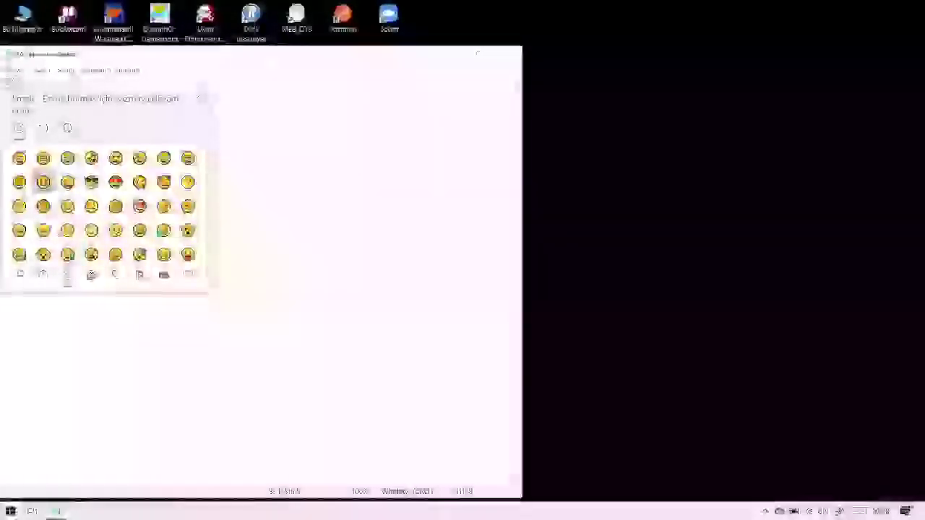
key(Escape)
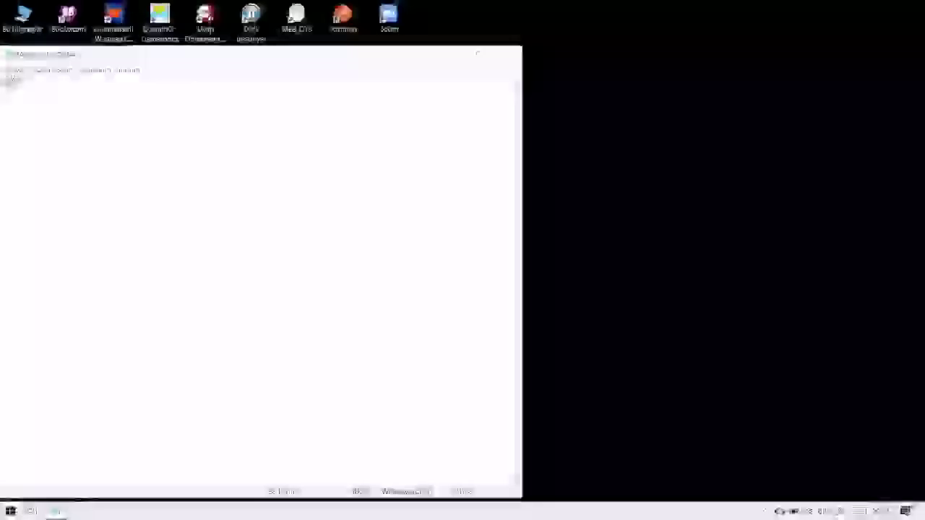
Step: Delete all the inserted smileys from the document and reopen the emoji picker
key(ctrl+a)
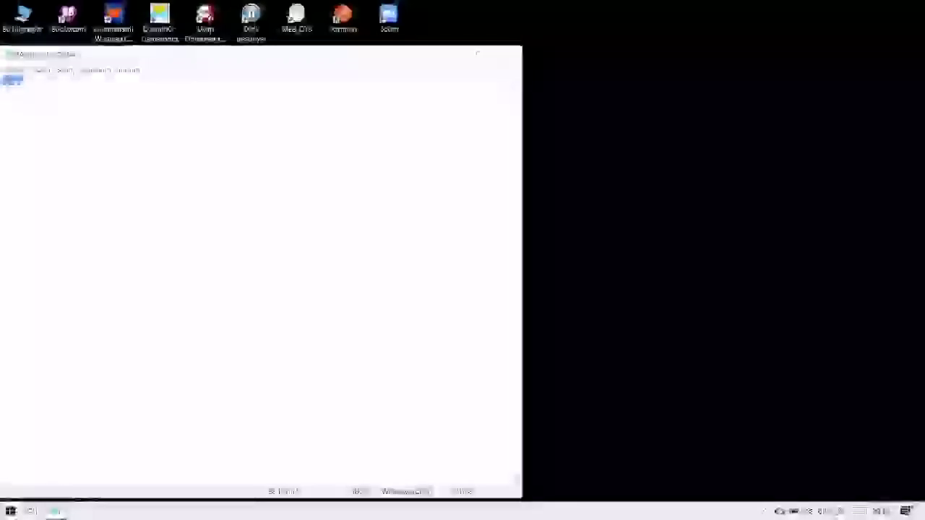
key(Delete)
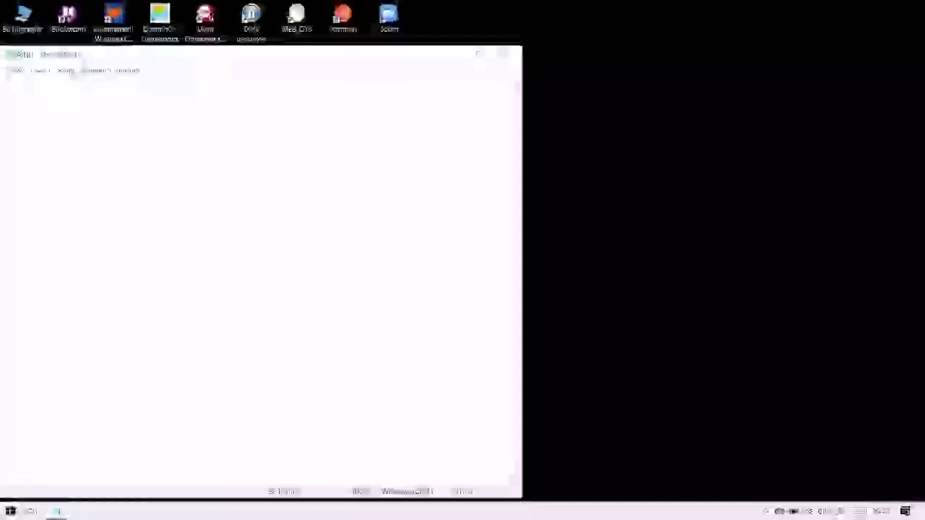
key(super+period)
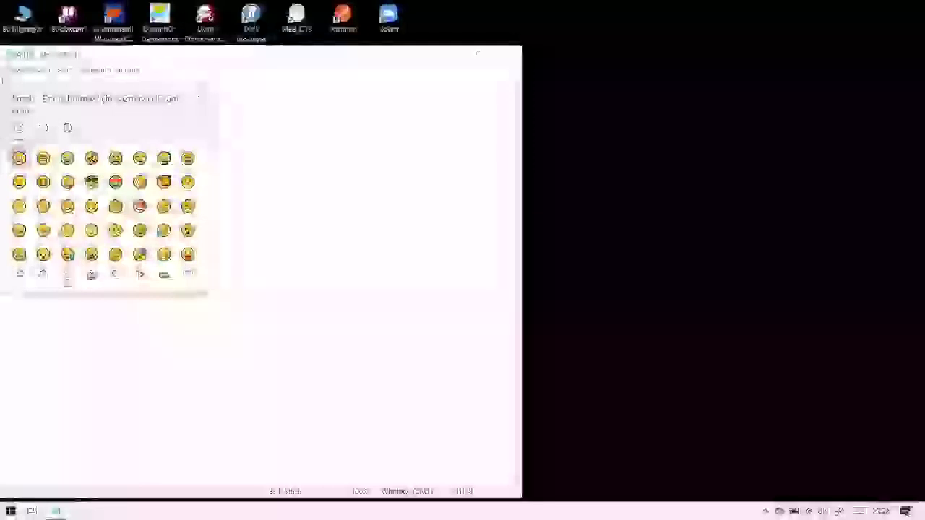
Step: Switch the emoji picker to its search category and browse its first row up to the fifth emoji
key(Tab)
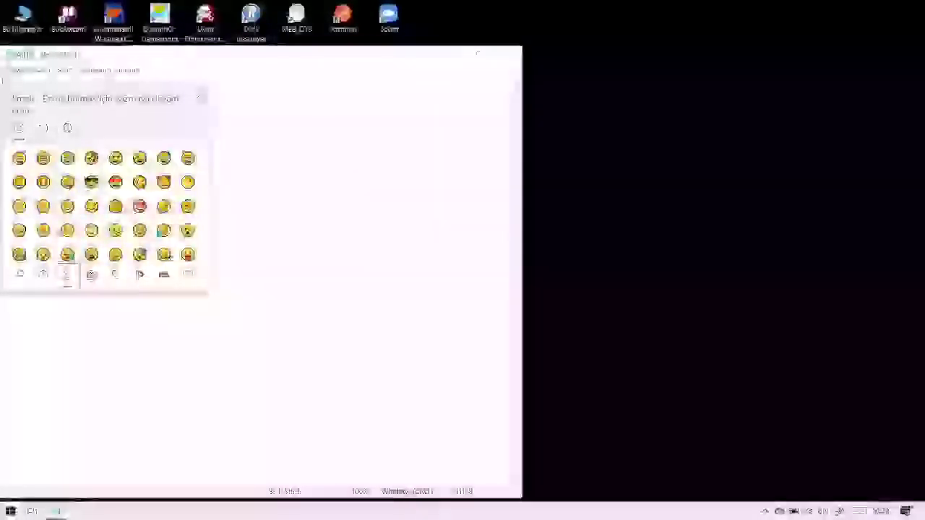
key(Tab)
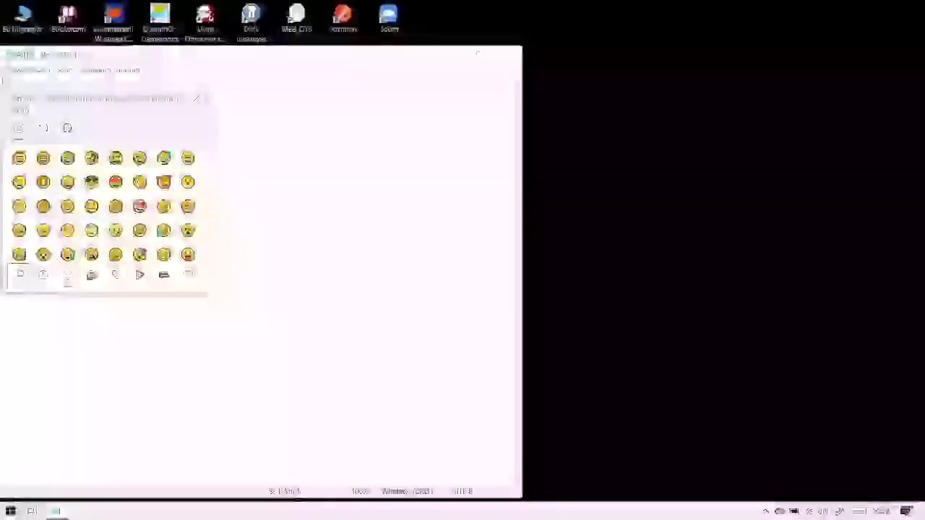
key(Return)
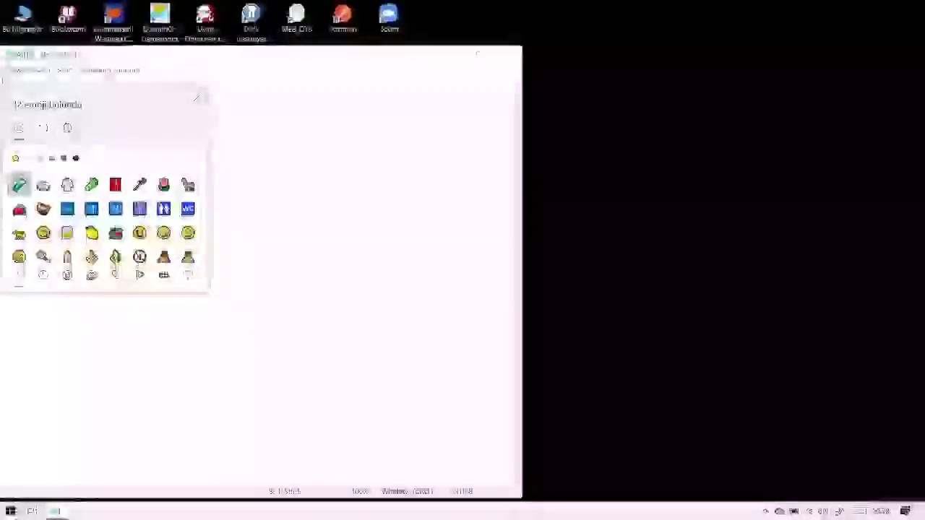
key(Right)
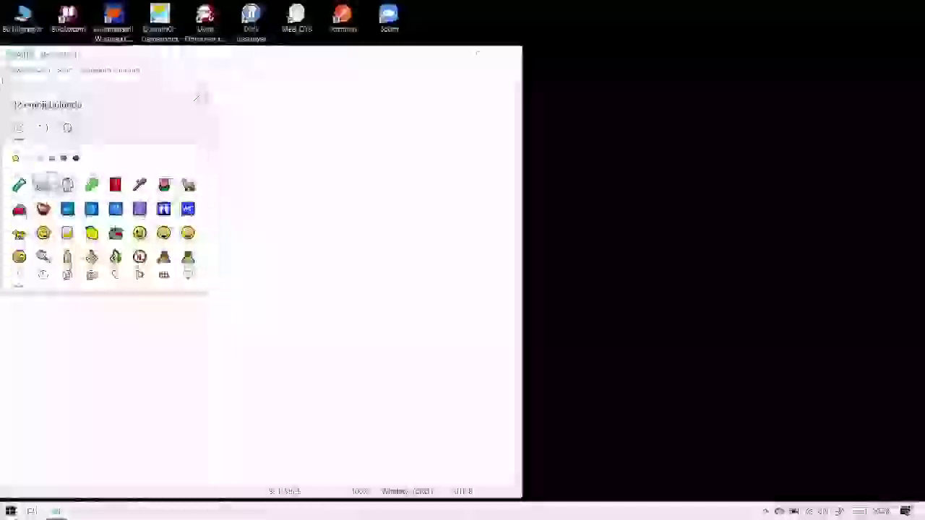
key(Right)
key(Right)
key(Right)
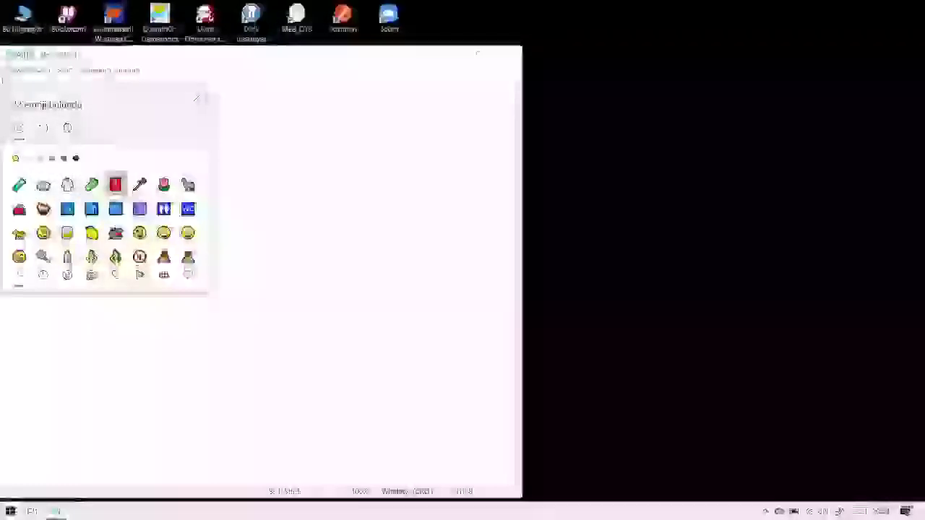
Step: Switch the emoji picker from the search category back to the smiley faces category
key(Tab)
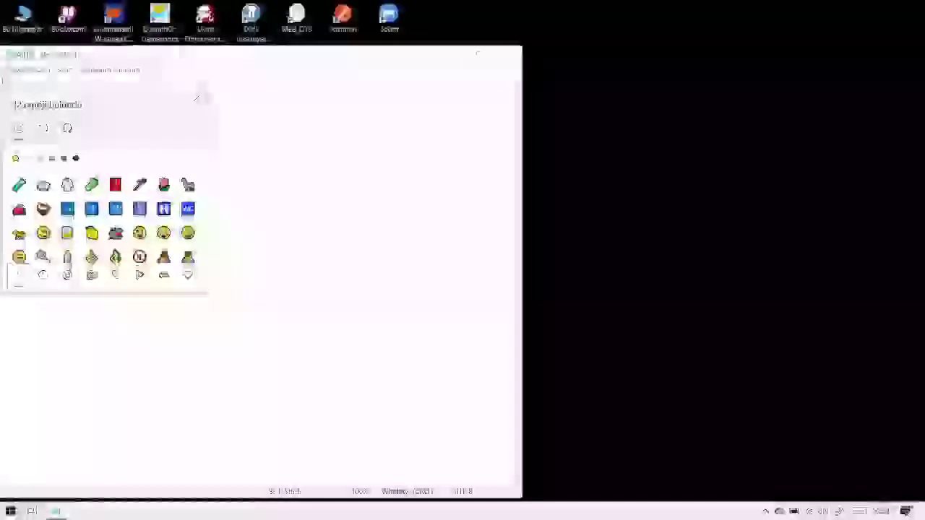
key(Right)
key(Right)
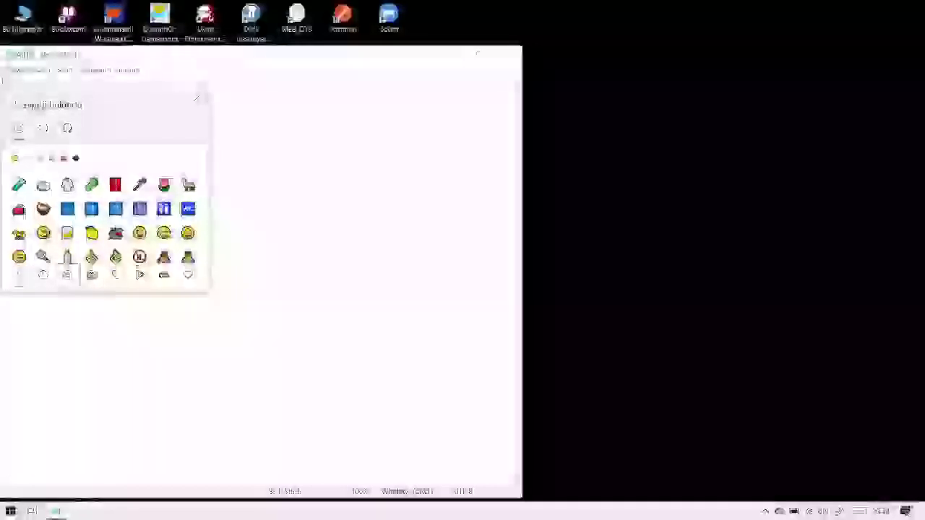
key(Return)
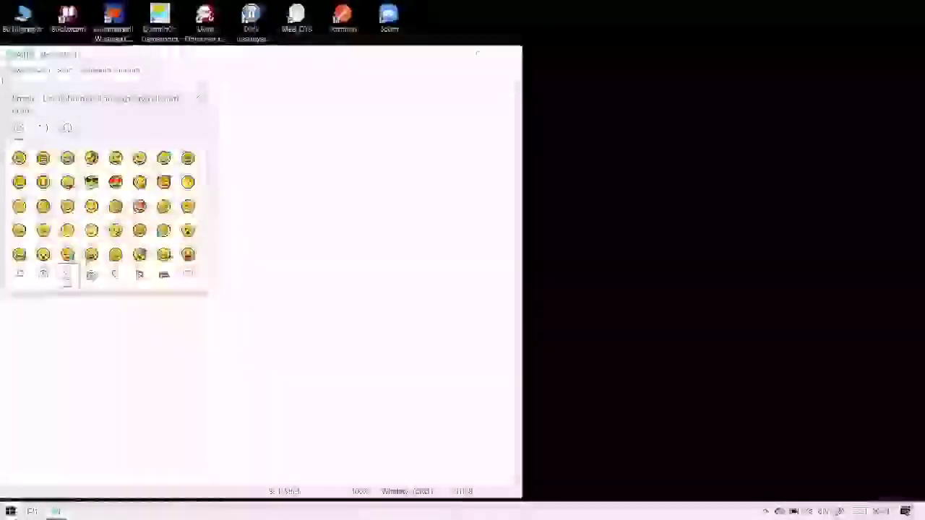
Step: Search for emojis by keyword in the emoji picker and browse the matches up to the sixth one
key(Tab)
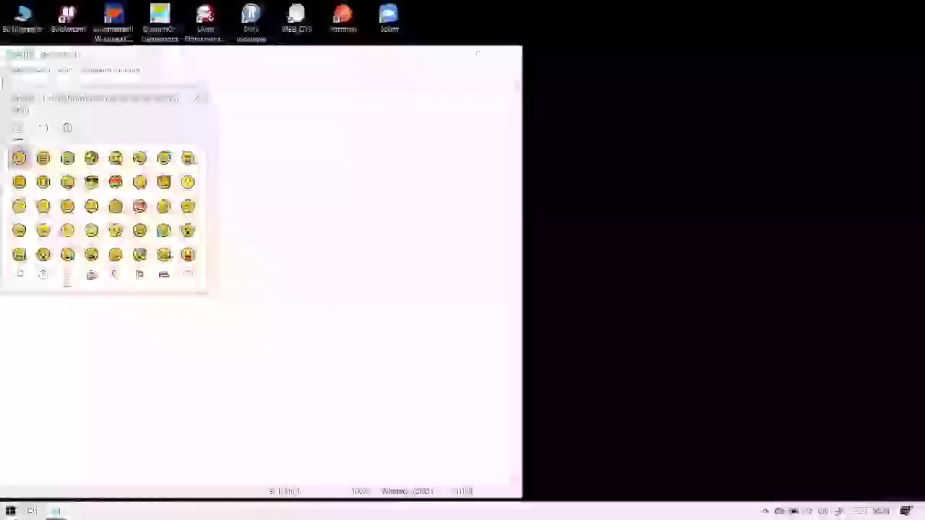
text(ev)
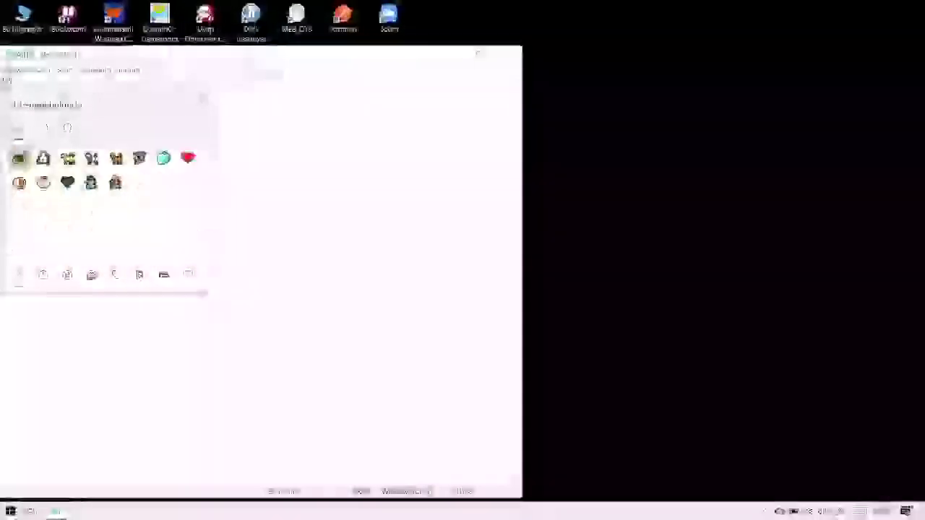
text(l)
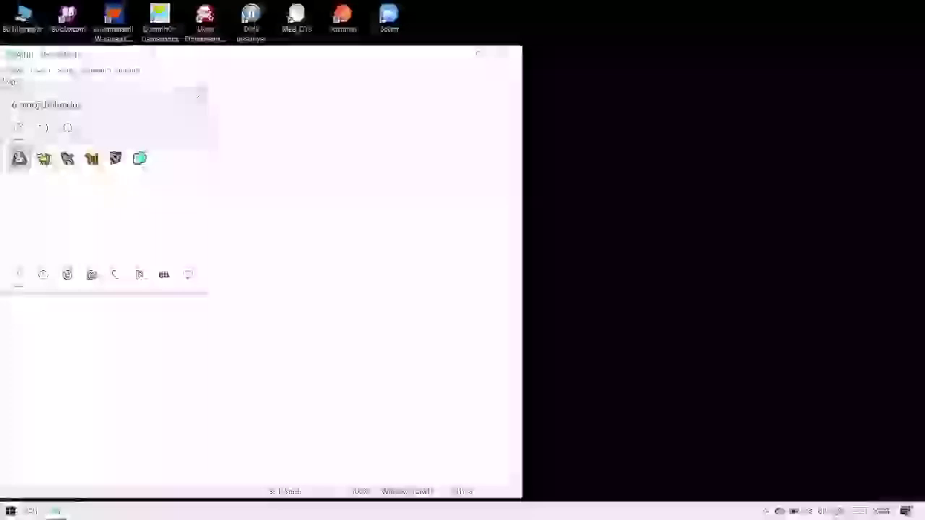
text(m)
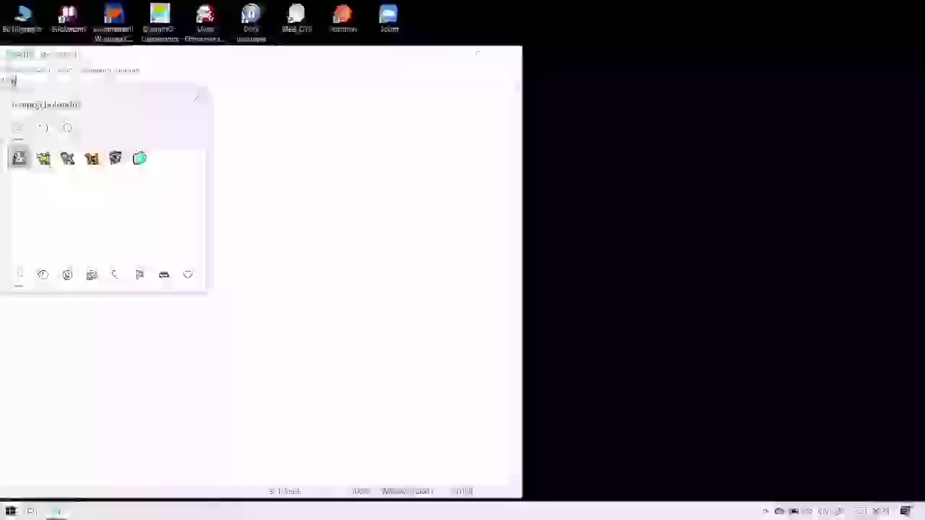
key(Right)
key(Right)
key(Right)
key(Right)
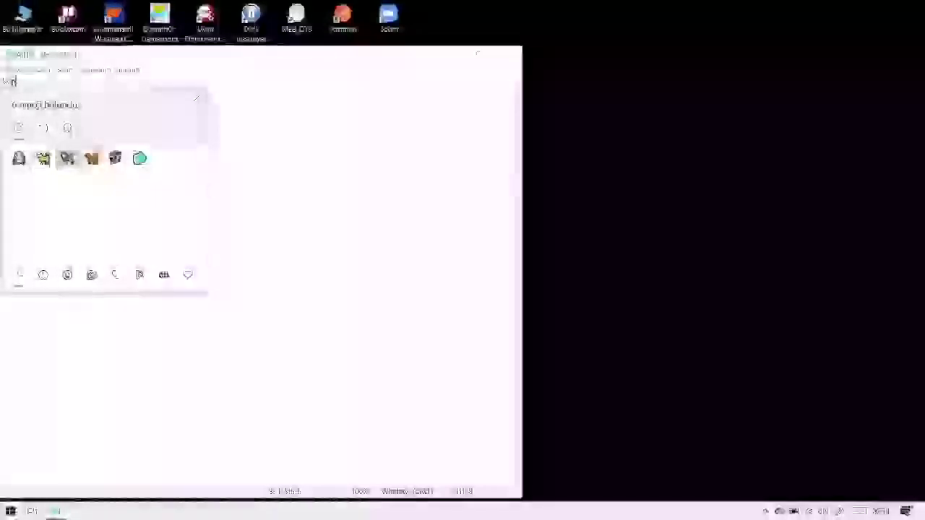
key(Right)
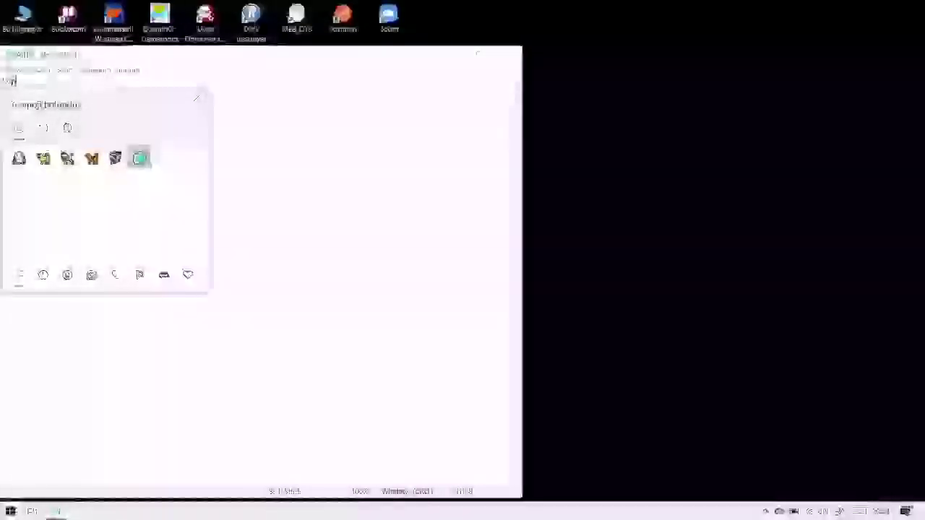
Step: Remove the last letters of the search keyword and close the emoji picker
key(BackSpace)
key(BackSpace)
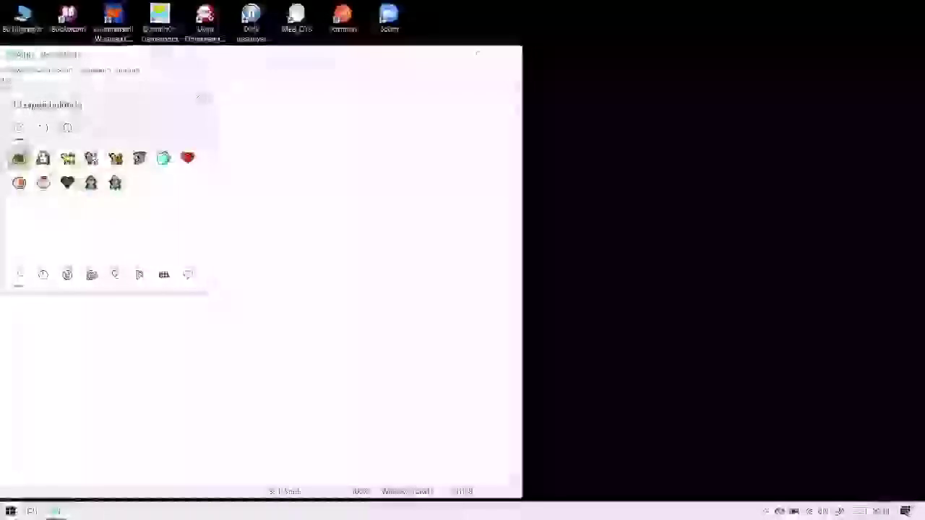
key(Escape)
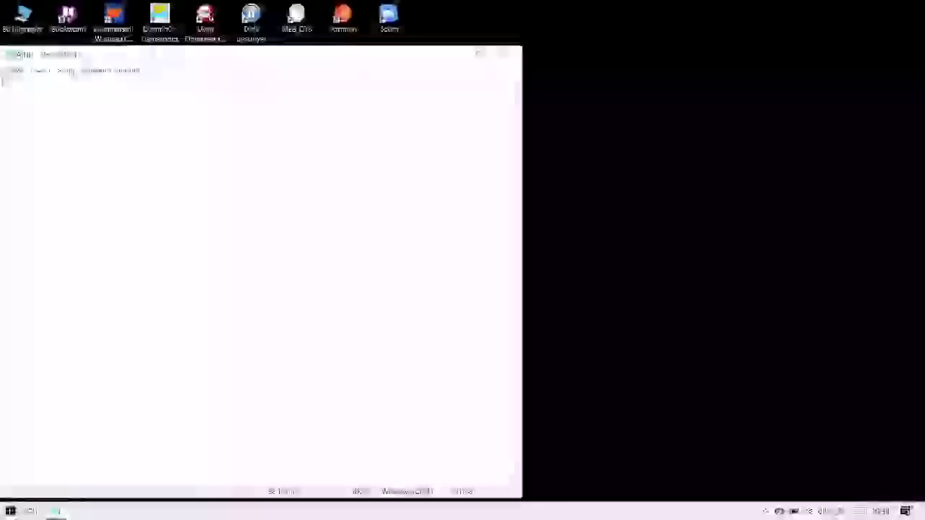
Step: Try two more keyword searches in the reopened emoji picker, closing the picker after each one
key(super+period)
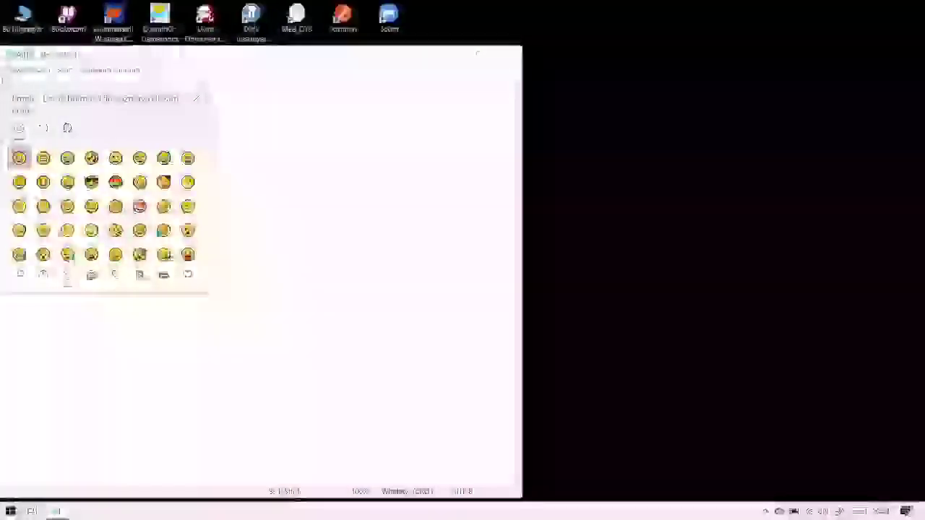
key(Tab)
text(elm)
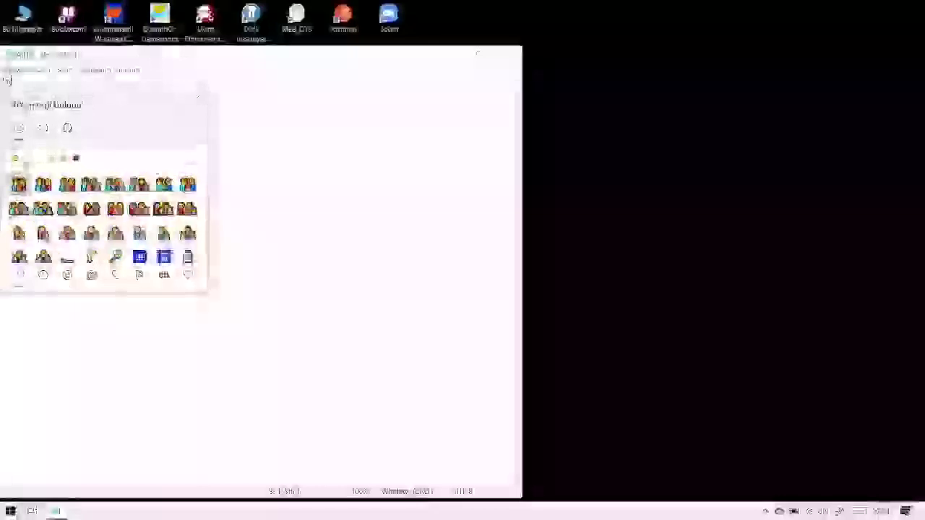
text(a)
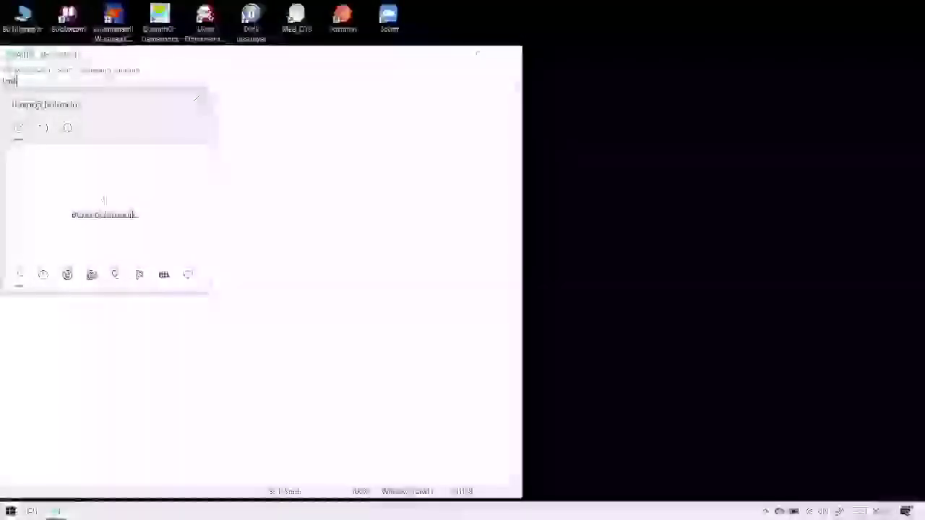
key(Escape)
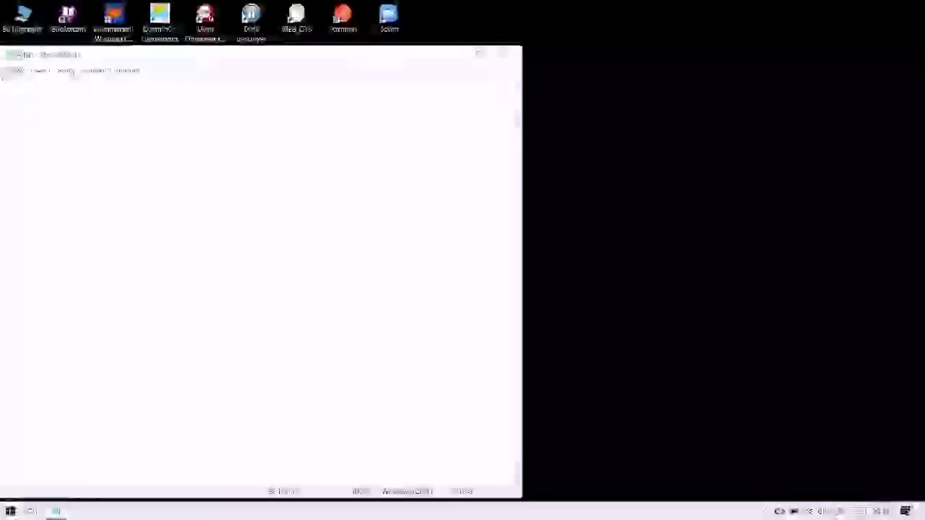
key(super+period)
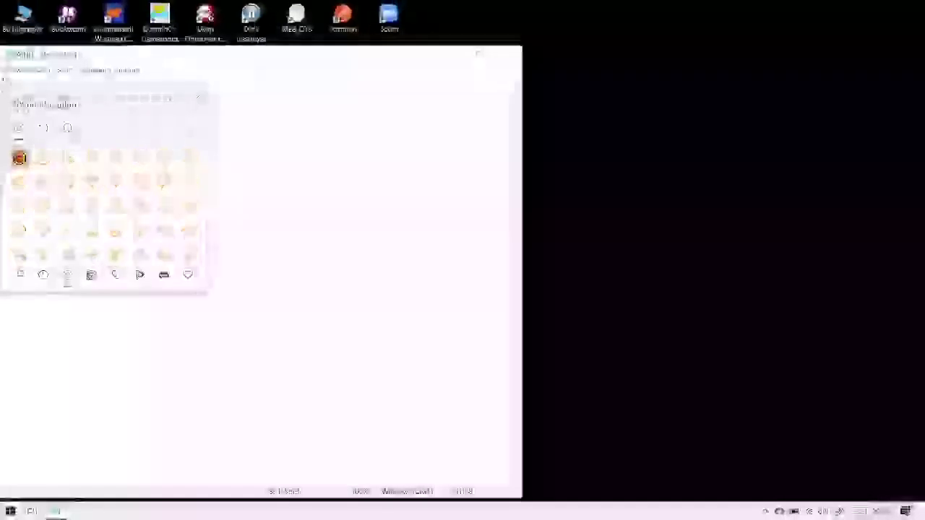
text(smil)
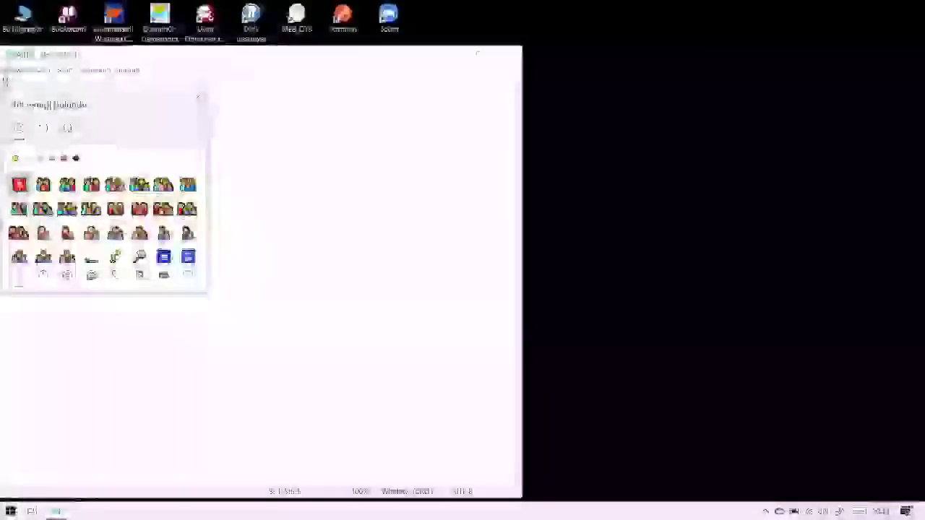
key(Escape)
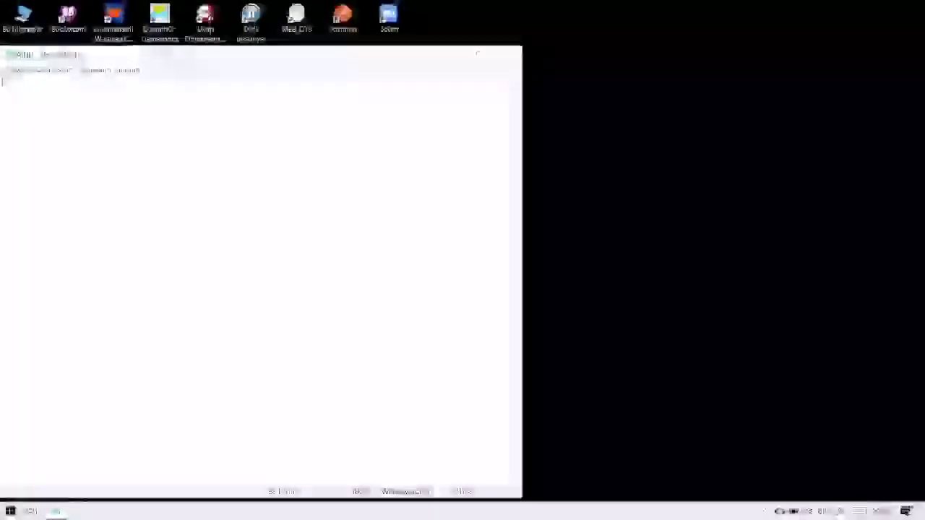
Step: Reopen the emoji picker and search for emojis by keyword, shortening the keyword by its last two letters
key(super+period)
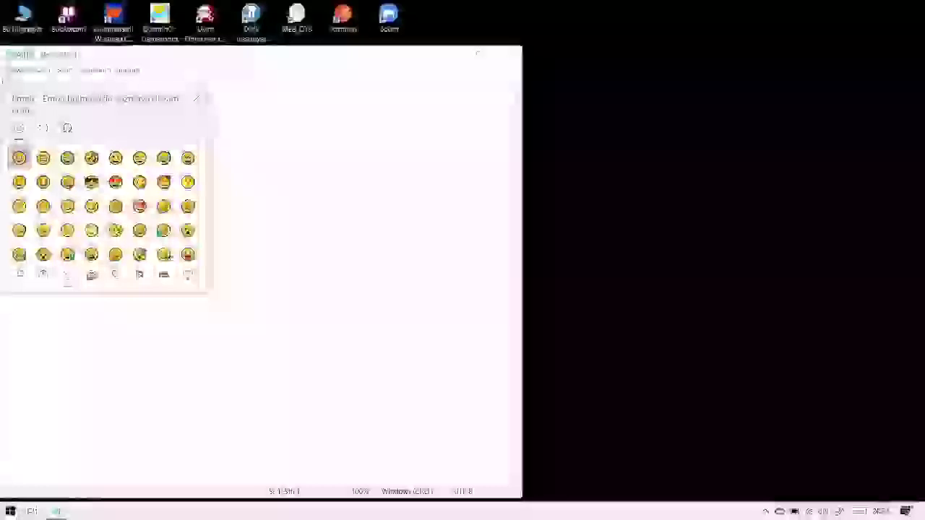
text(s)
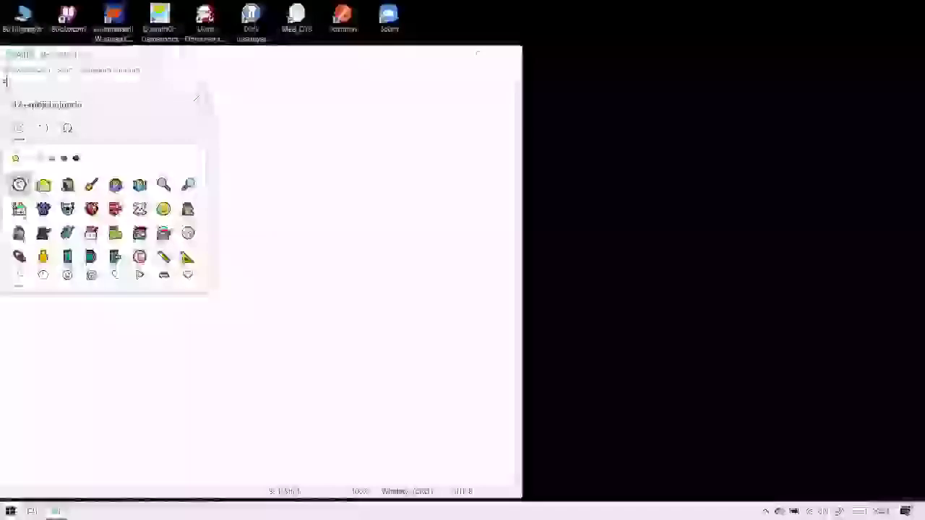
text(elam)
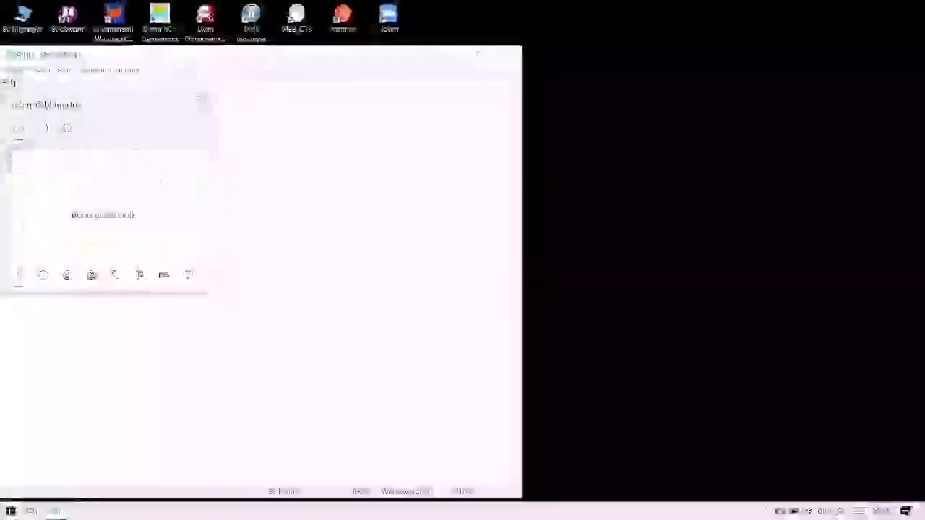
key(BackSpace)
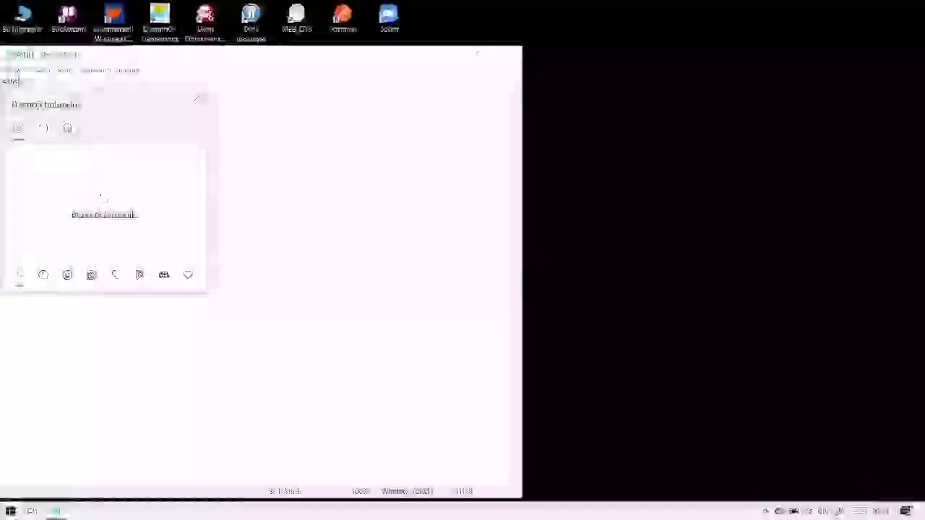
key(BackSpace)
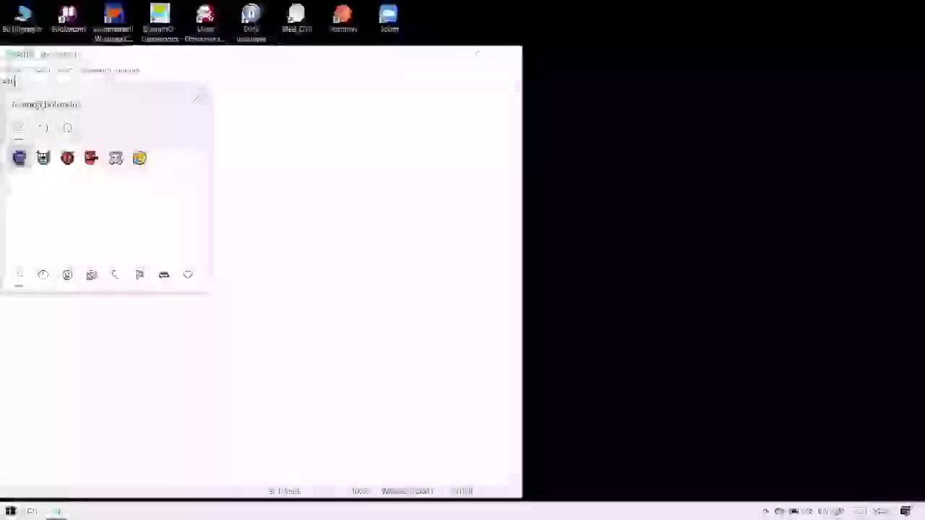
Step: Browse the matching emojis, insert one of the monster faces into the document, and close the emoji picker
key(Right)
key(Right)
key(Right)
key(Right)
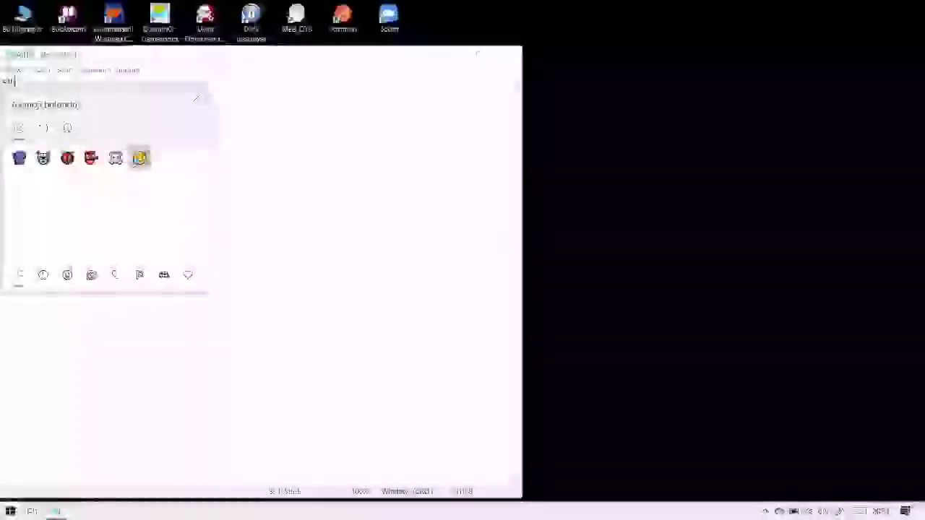
key(Left)
key(Left)
key(Left)
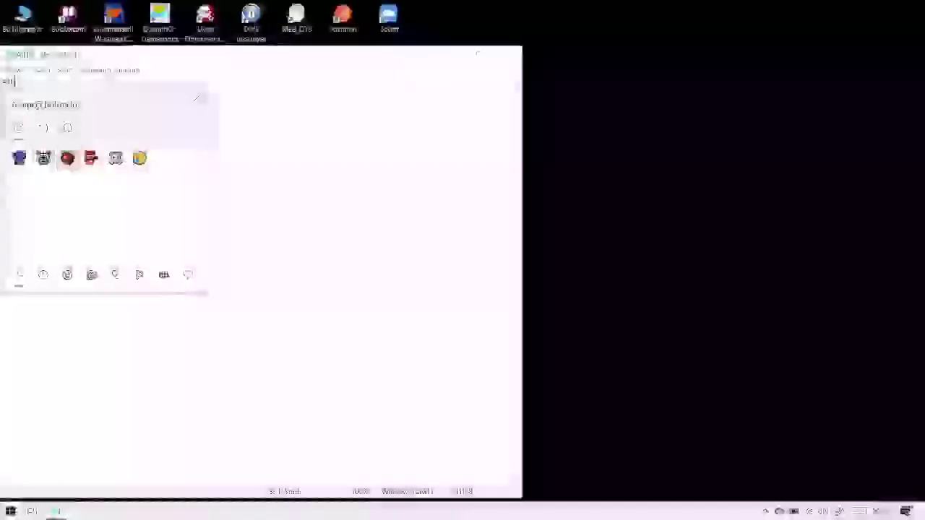
key(Left)
key(Return)
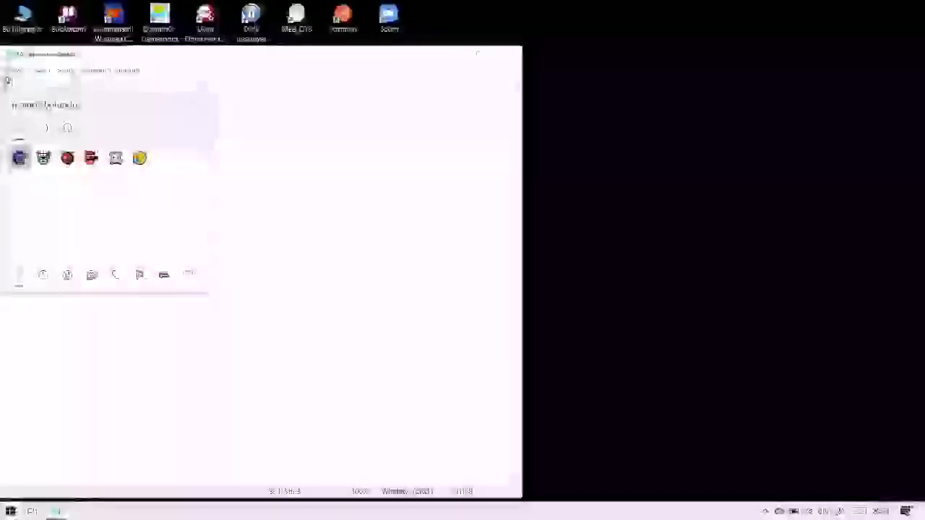
key(Escape)
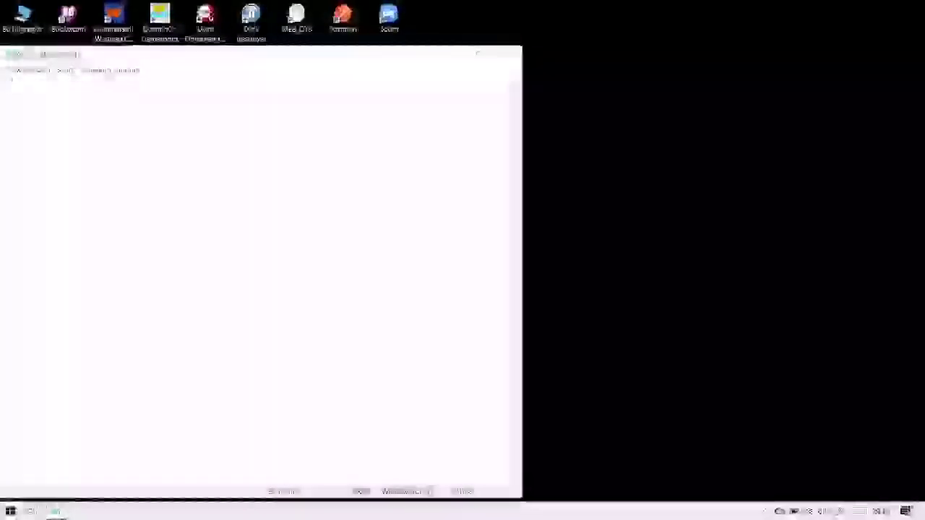
Step: Open the emoji picker and switch it from emojis to the kaomoji section
key(super+period)
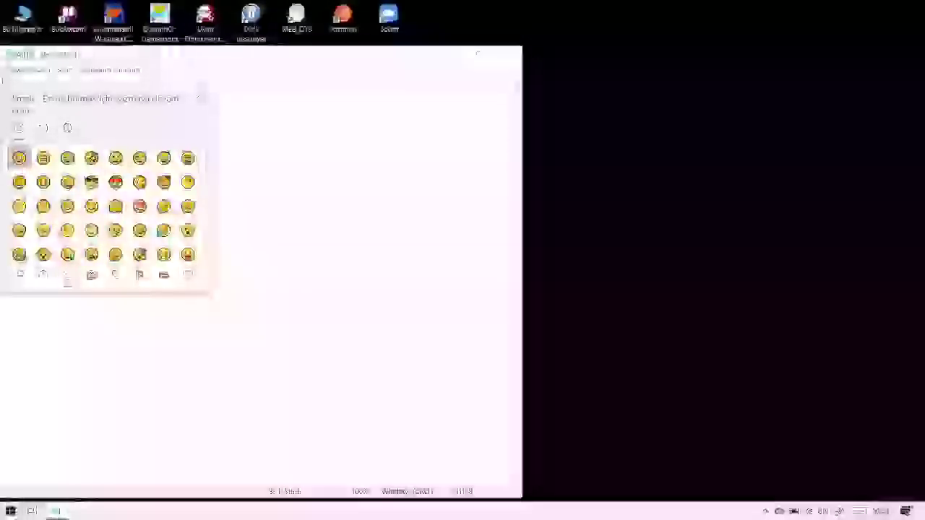
key(Tab)
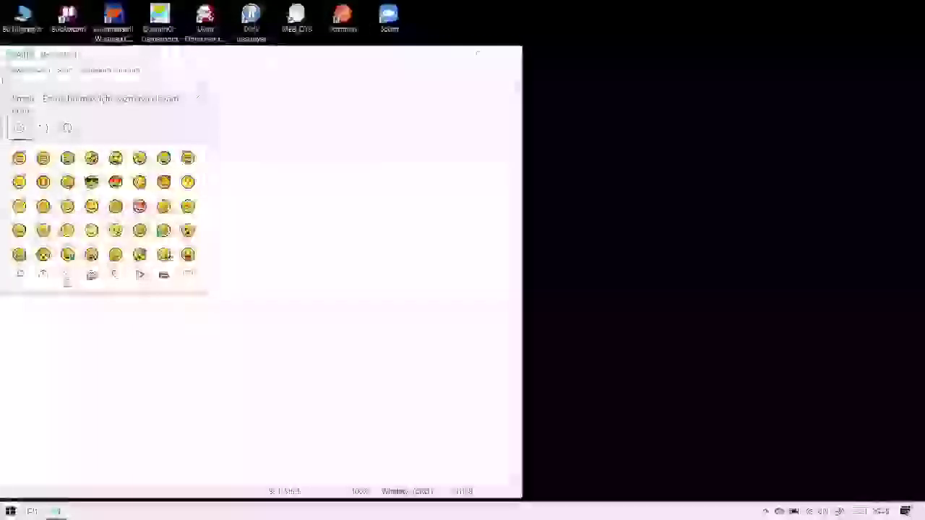
key(Right)
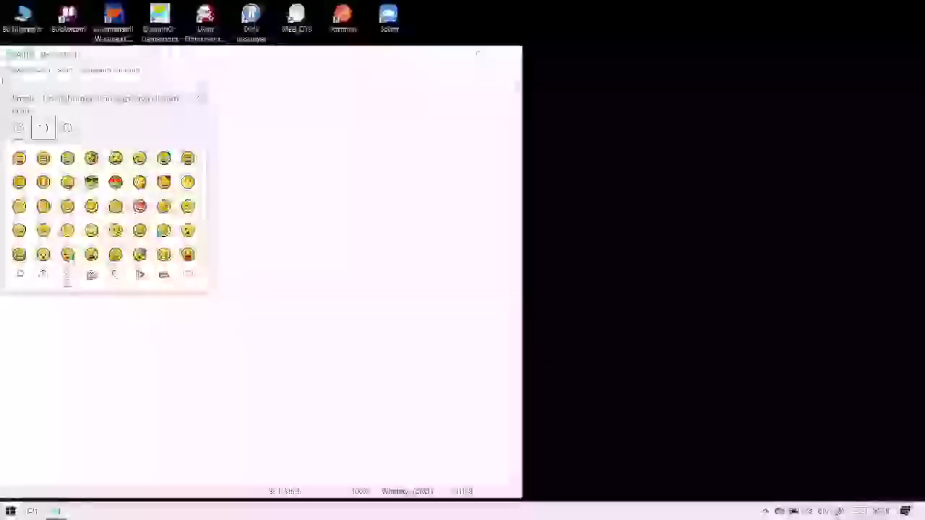
key(Right)
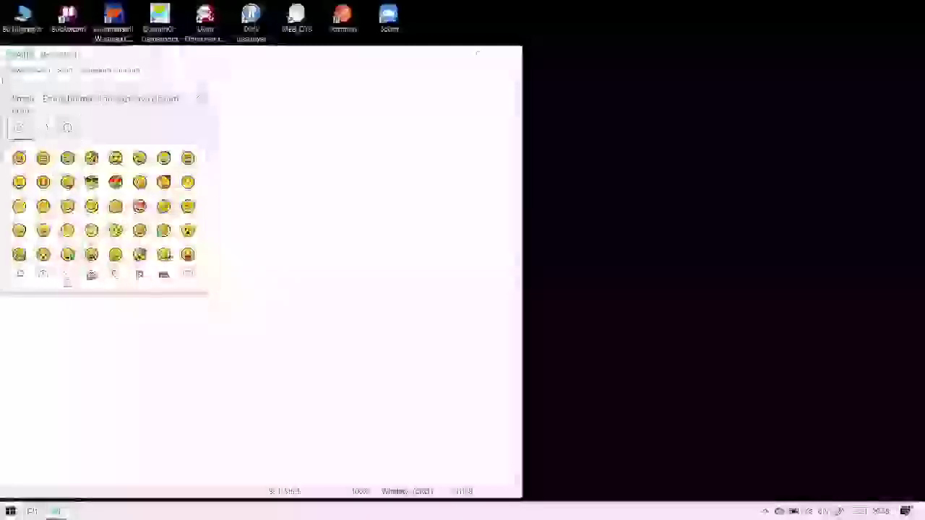
key(Left)
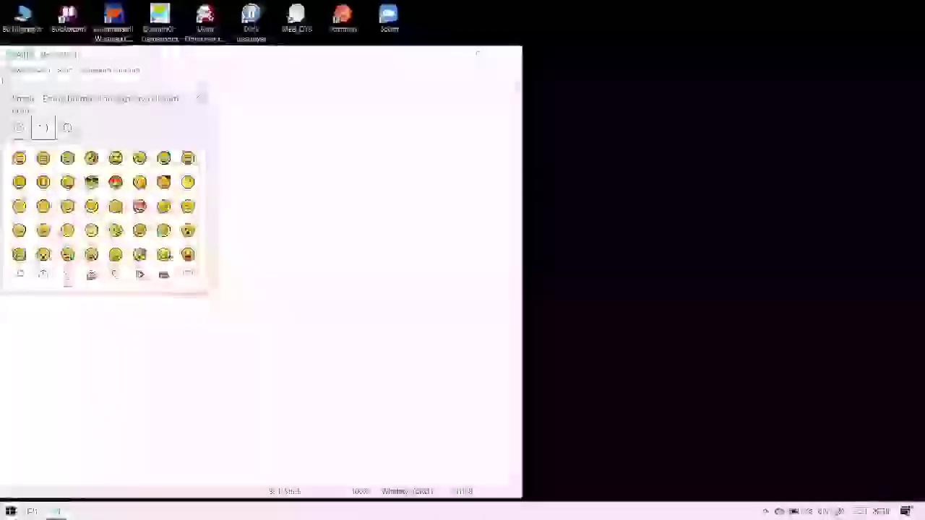
key(Return)
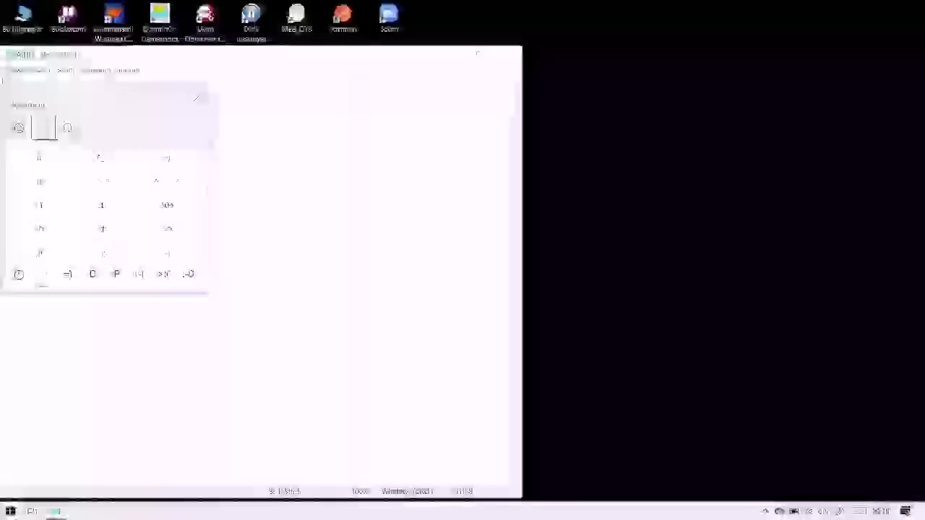
Step: Insert the third kaomoji of the first row into the document and close the picker
key(Tab)
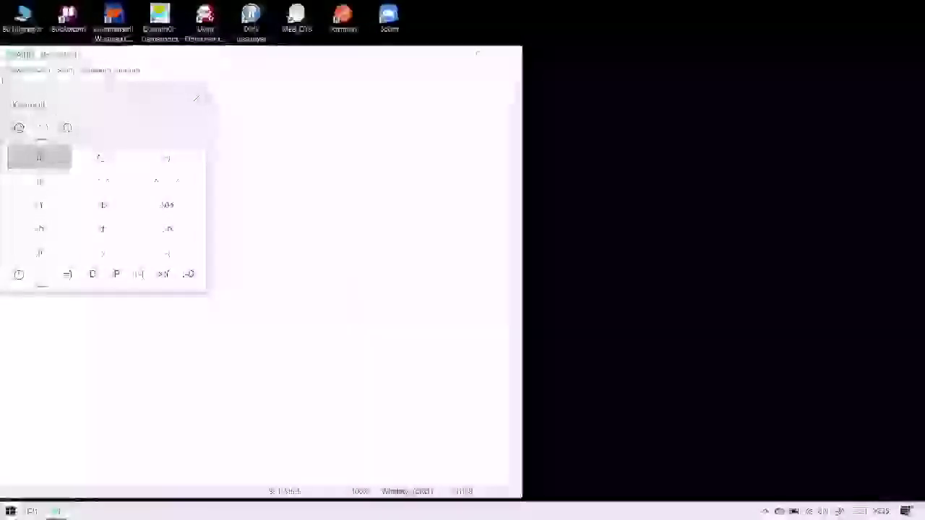
key(Right)
key(Right)
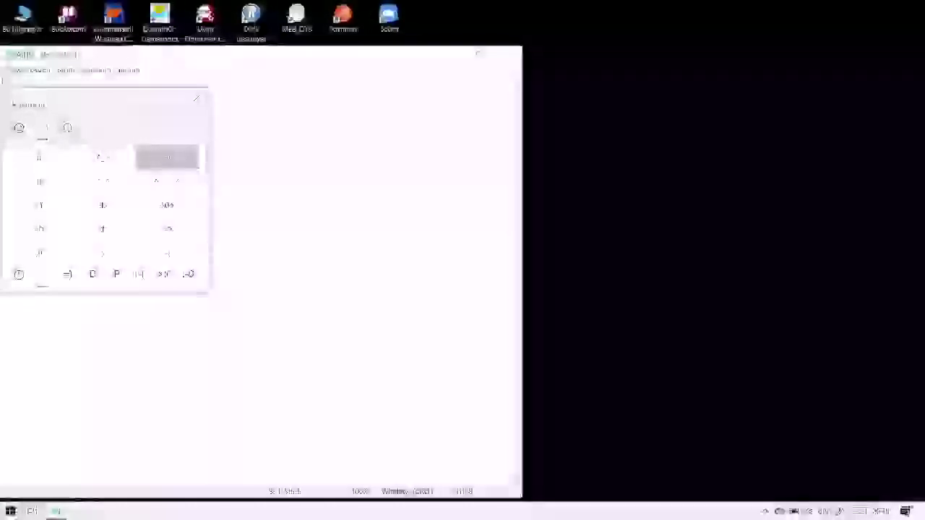
key(Return)
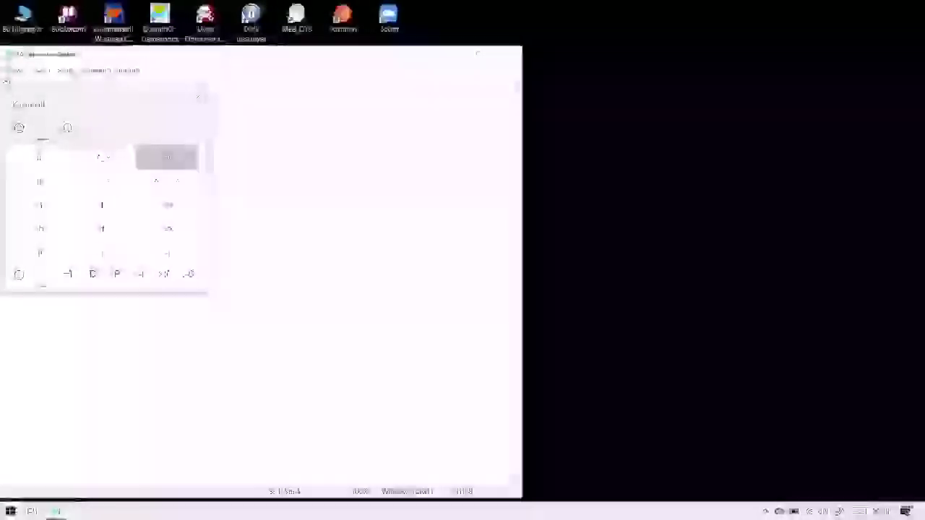
key(Escape)
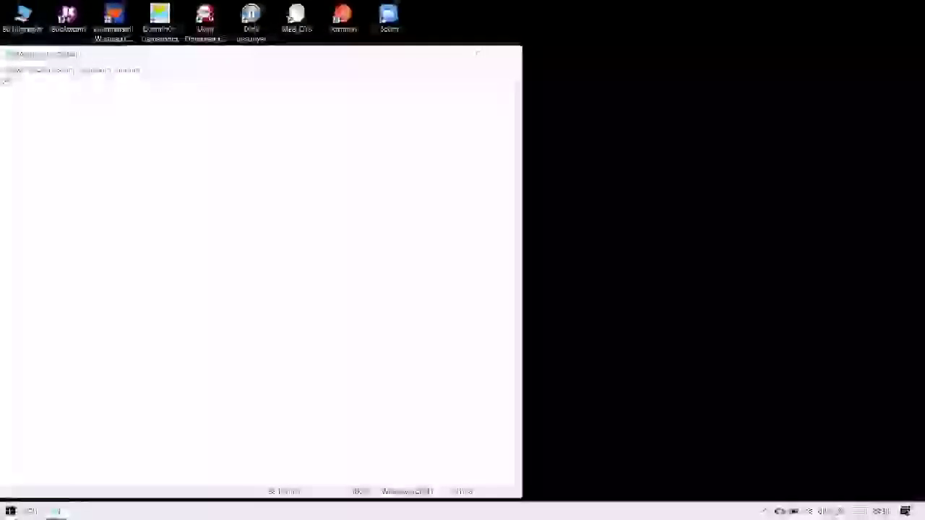
Step: Clear the document and reopen the emoji picker on its kaomoji section
key(ctrl+a)
key(BackSpace)
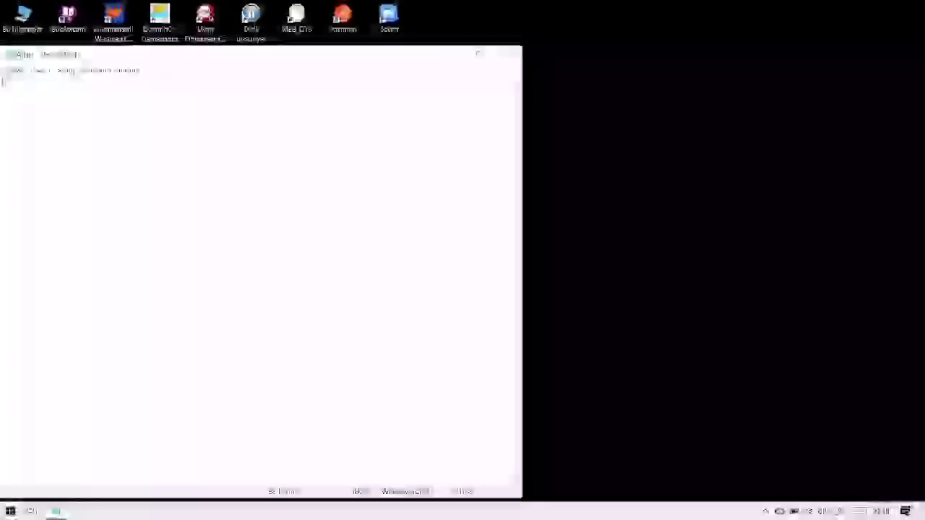
key(super+period)
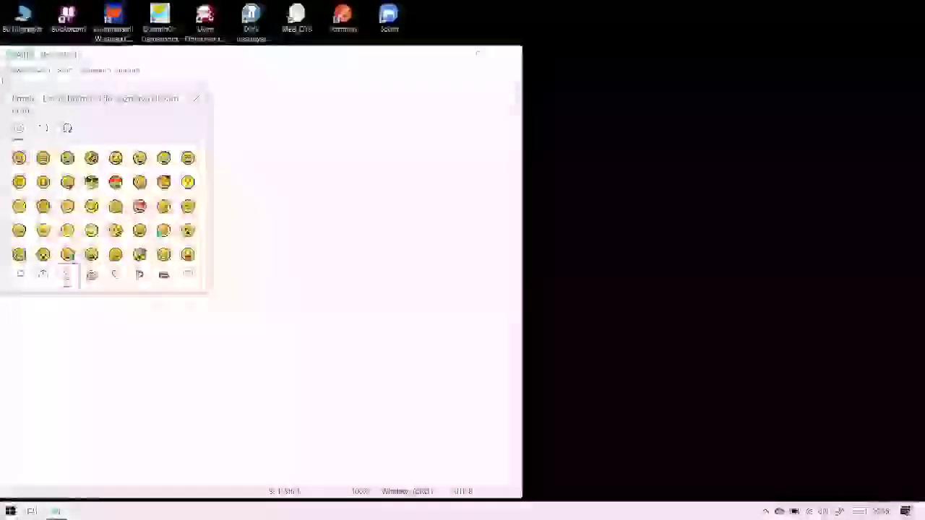
key(Right)
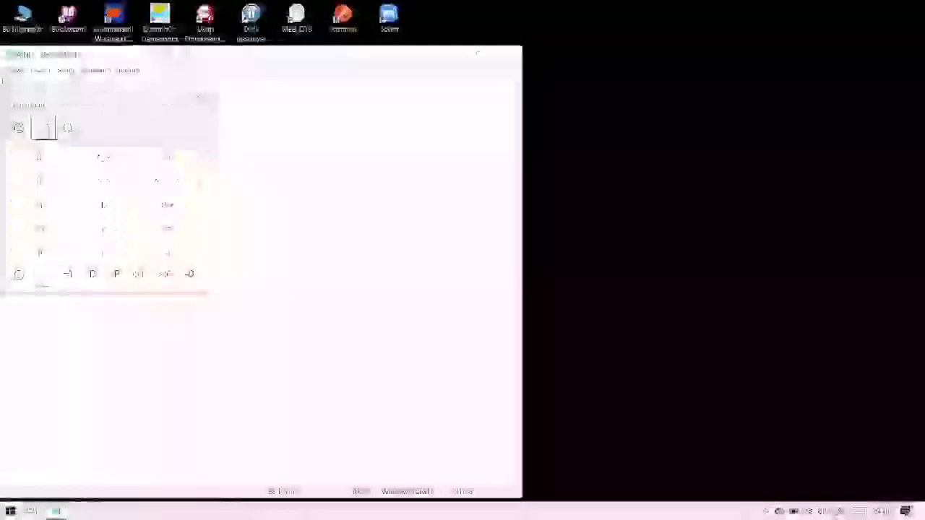
Step: Switch the kaomoji list to the sixth category, just before the angry faces
key(Tab)
key(Tab)
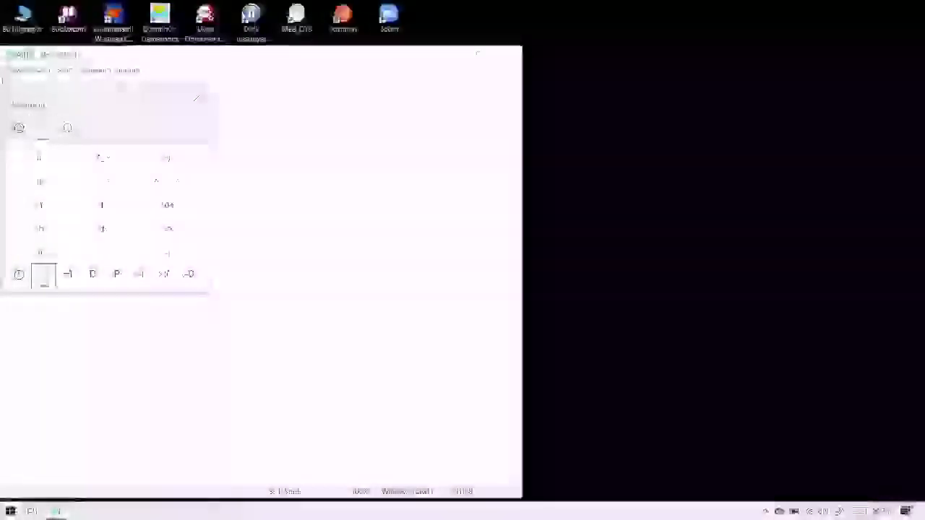
key(Right)
key(Right)
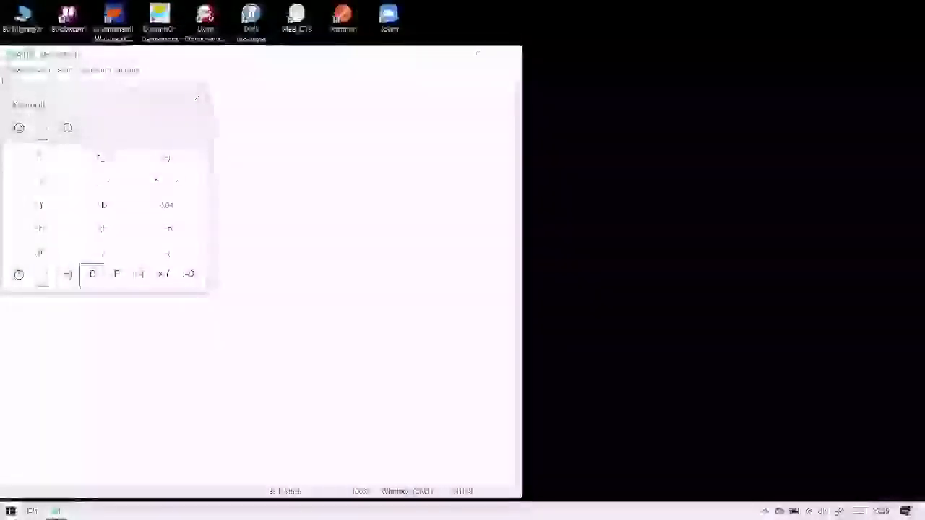
key(Right)
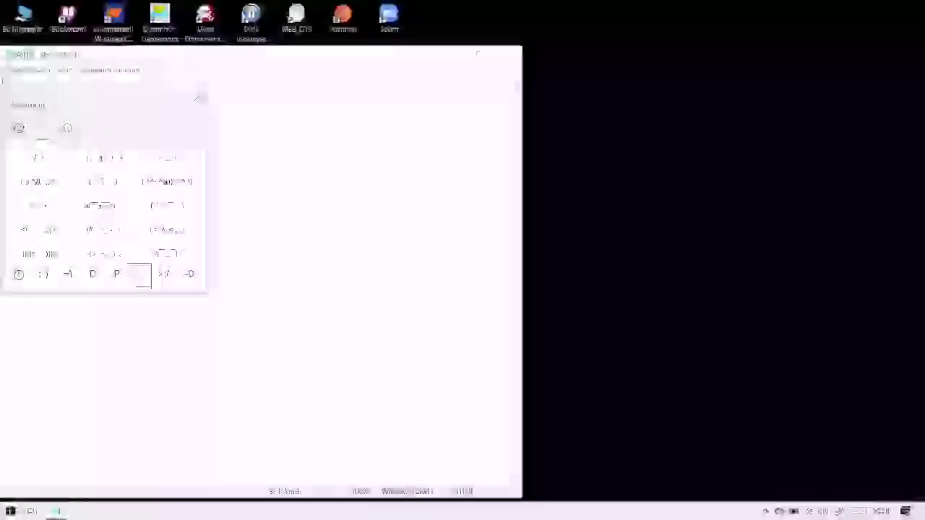
Step: Insert the middle kaomoji of the second row into the document and close the picker
key(Tab)
key(Right)
key(Right)
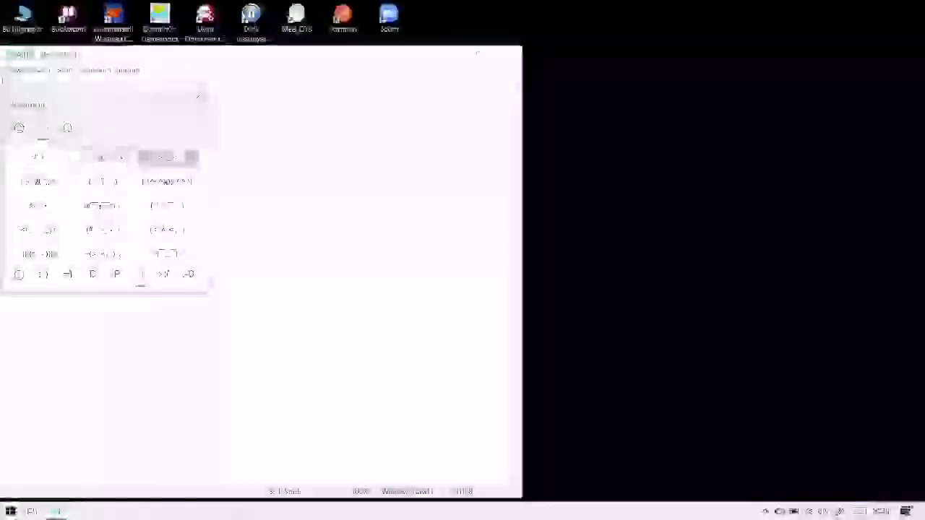
key(Right)
key(Right)
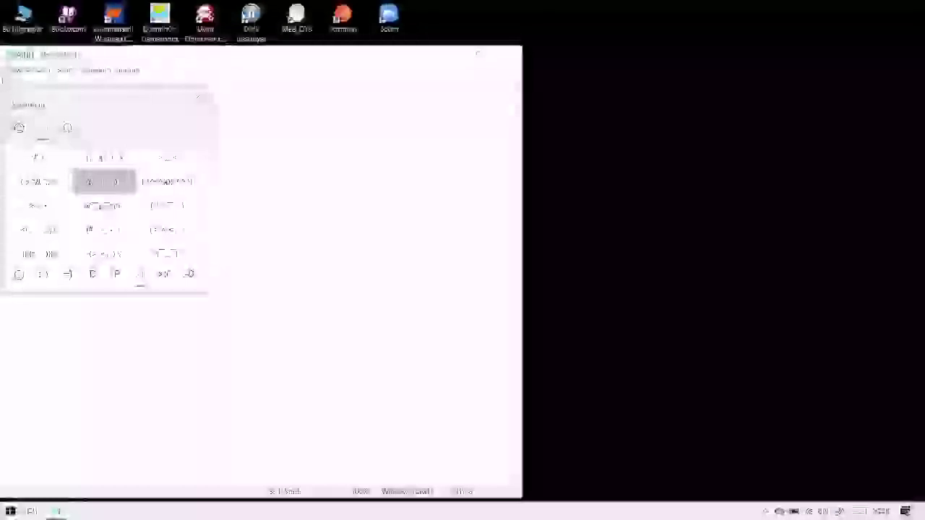
key(Return)
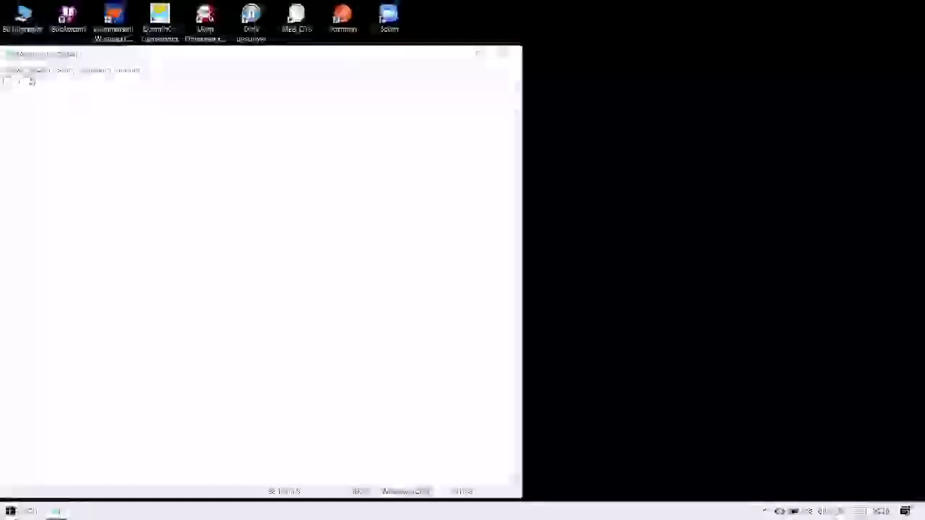
Step: Delete the inserted kaomoji and reopen the emoji picker on its symbols section (Simgeler)
key(BackSpace)
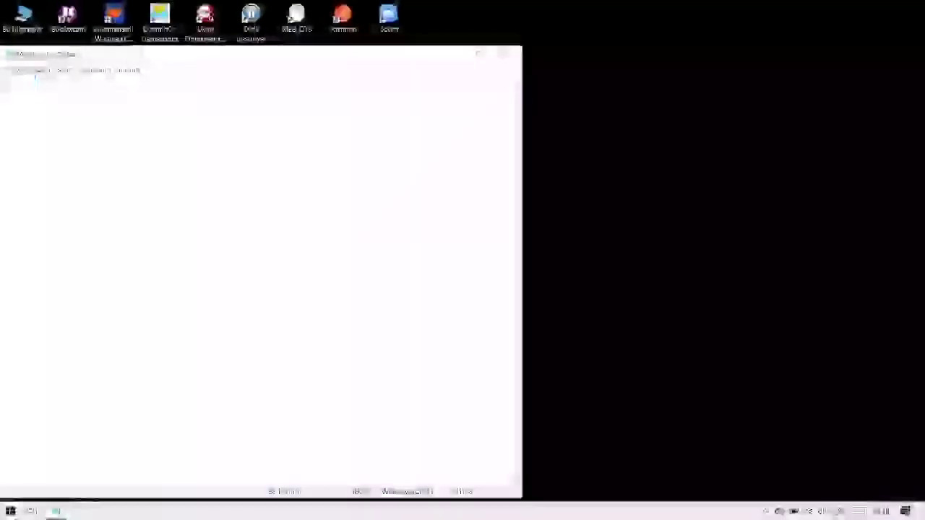
key(BackSpace)
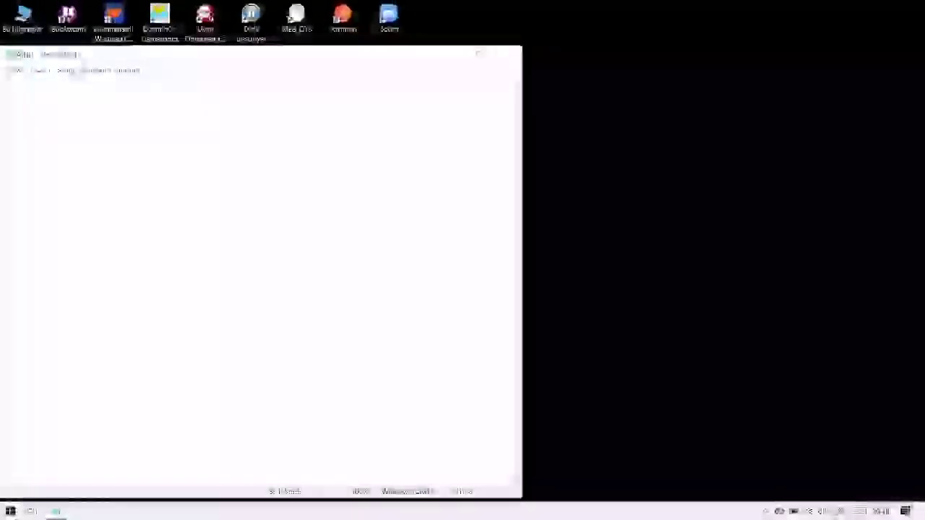
key(super+period)
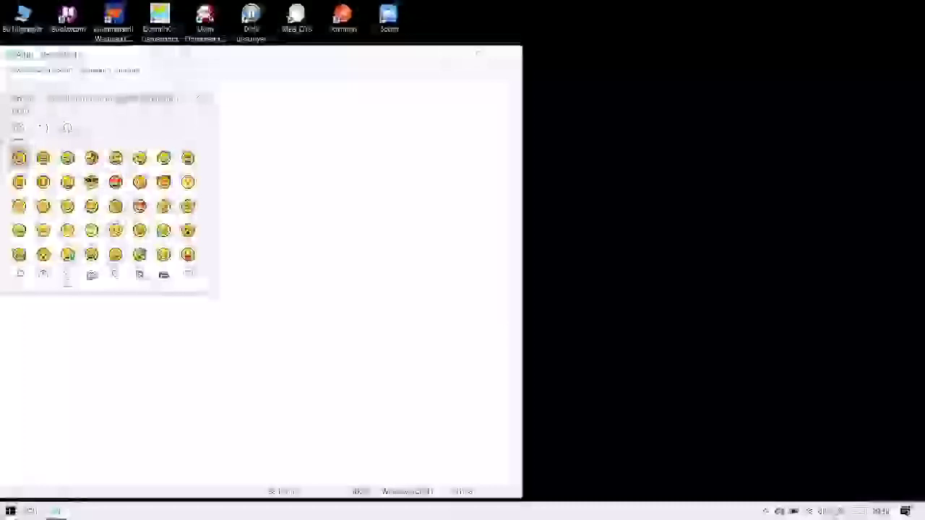
key(shift+Tab)
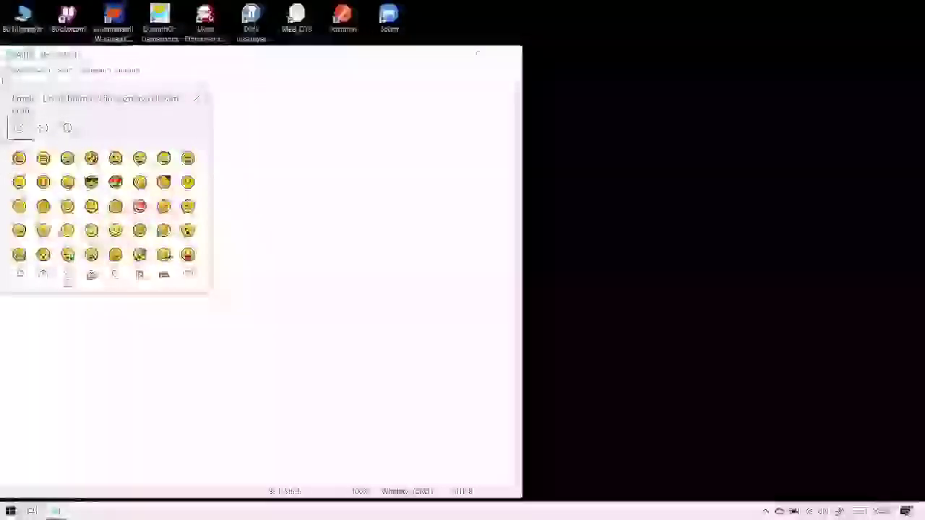
key(Right)
key(Right)
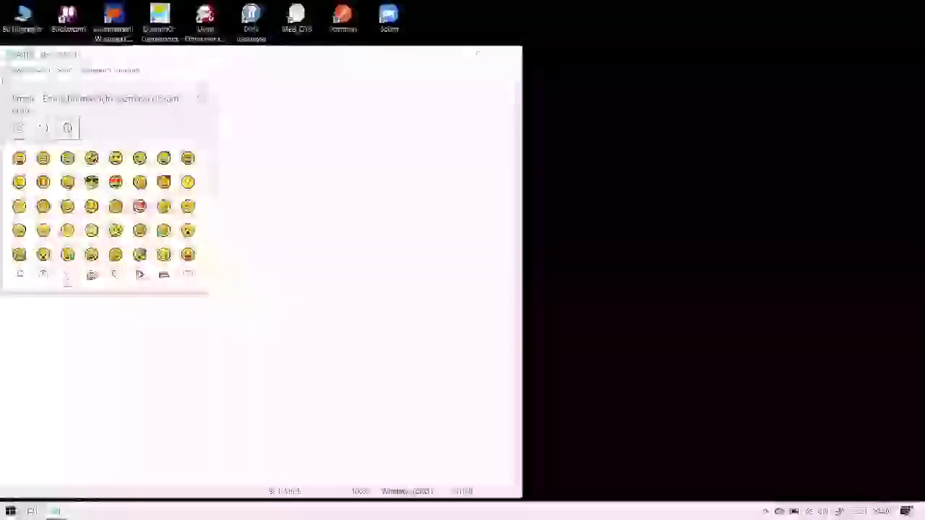
key(Return)
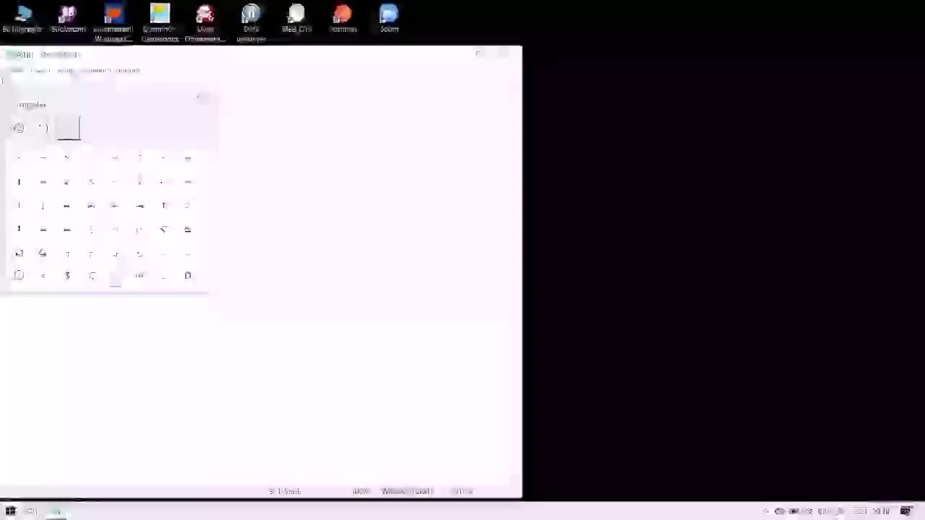
Step: Browse through the arrows and other characters in the displayed symbol category
key(Tab)
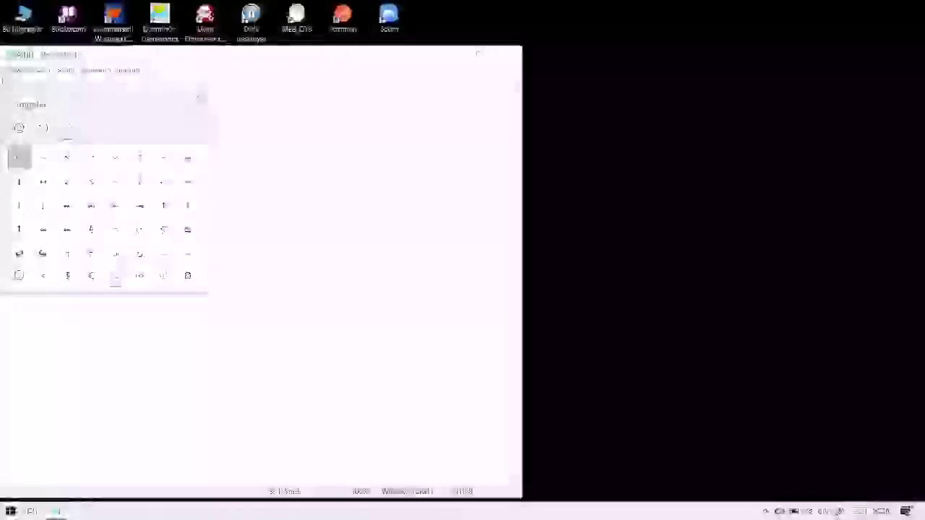
key(Right)
key(Right)
key(Right)
key(Right)
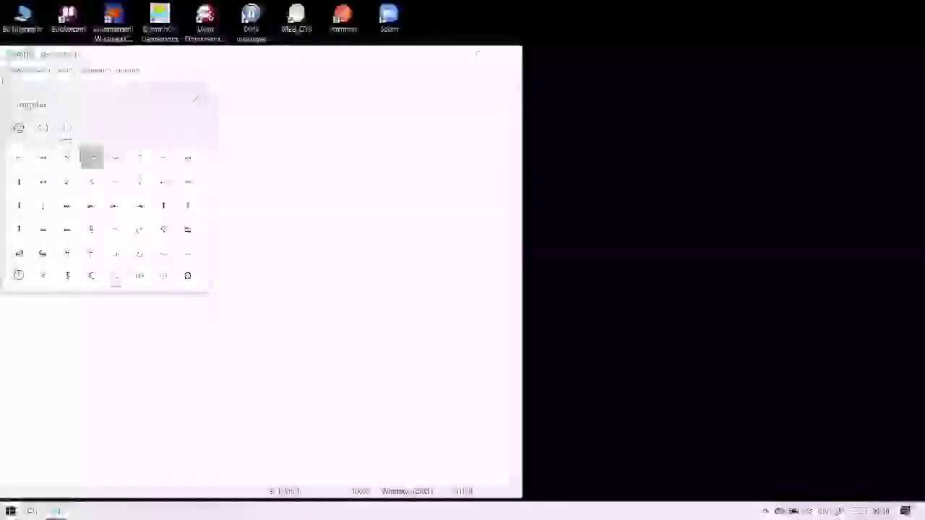
key(Right)
key(Right)
key(Right)
key(Right)
key(Right)
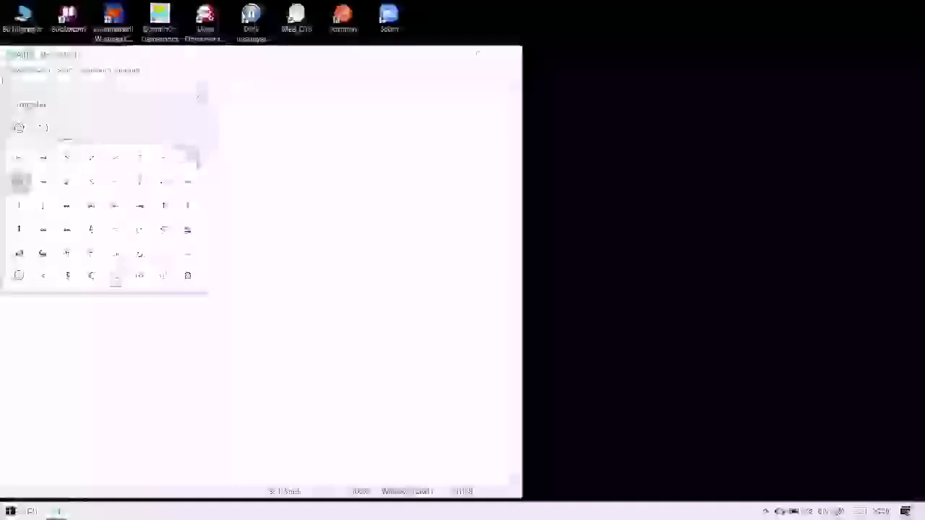
key(Right)
key(Right)
key(Right)
key(Right)
key(Right)
key(Right)
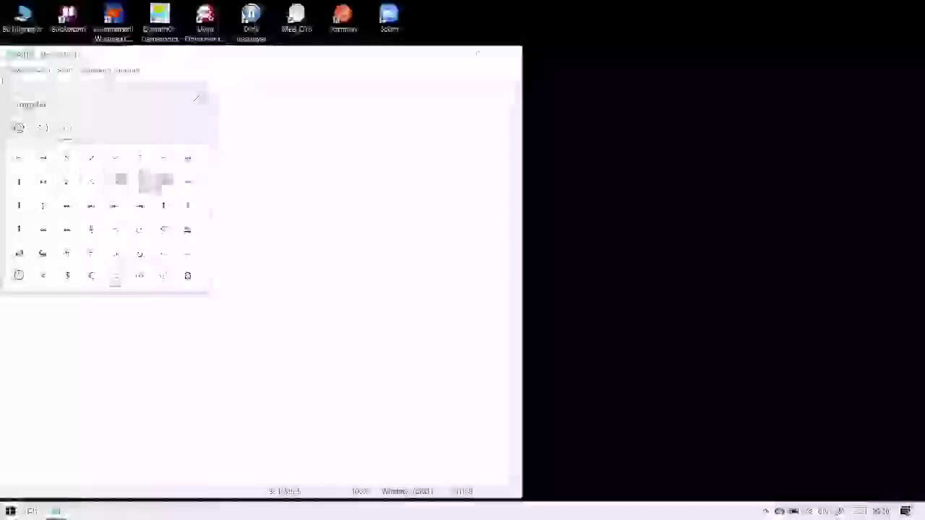
key(Down)
key(Down)
key(Down)
key(Down)
key(Down)
key(Down)
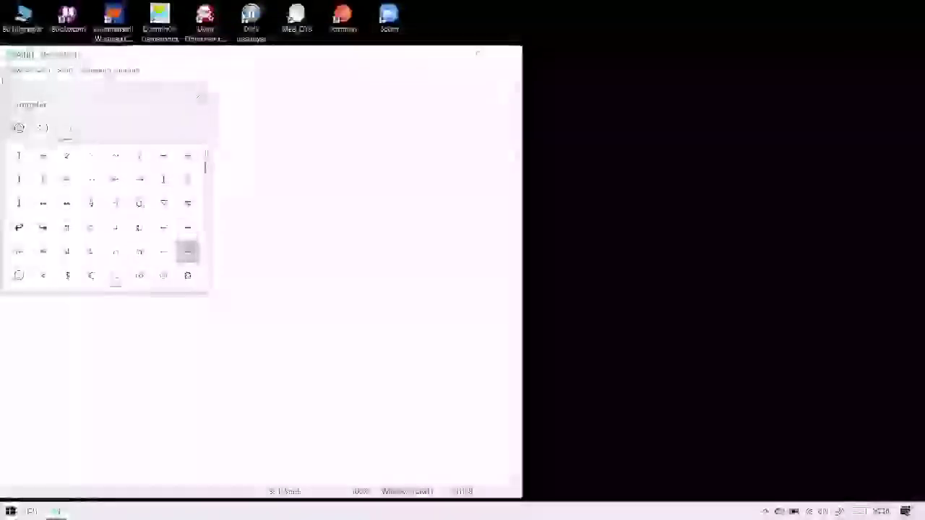
key(Down)
key(Down)
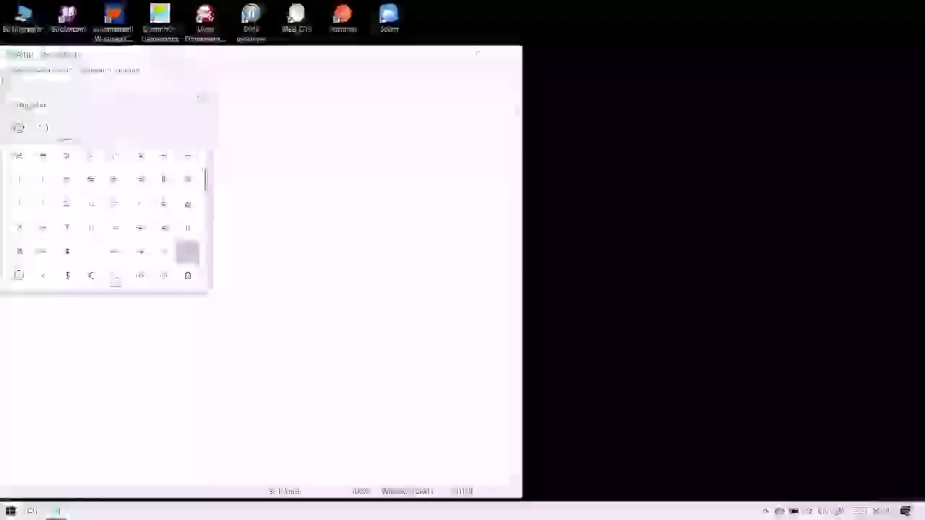
key(Right)
key(Right)
key(Right)
key(Right)
key(Right)
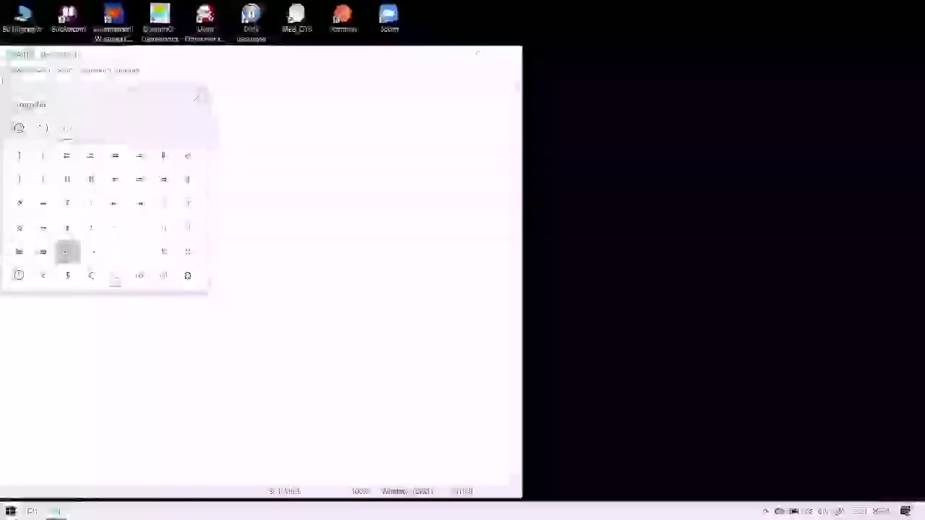
key(Right)
key(Right)
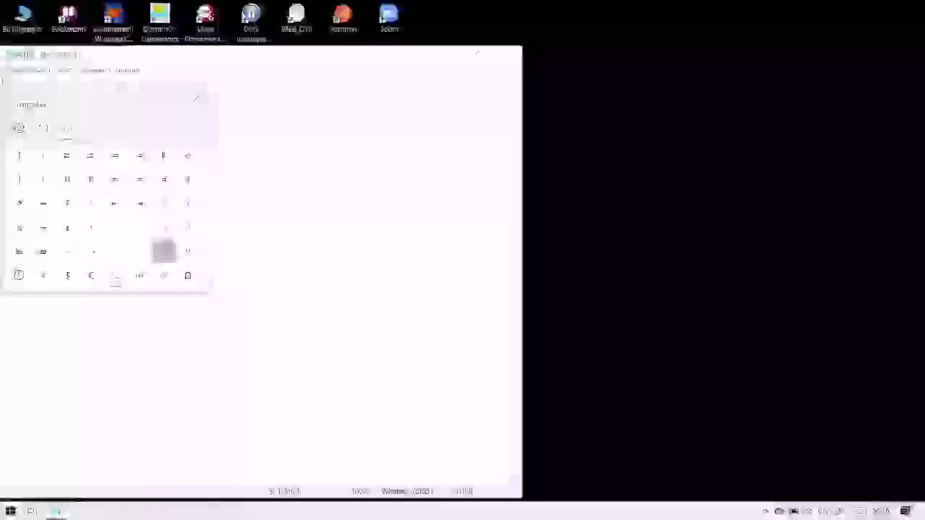
Step: Move from the symbol grid to the symbol categories and choose the fifth category
key(Down)
key(Left)
key(Left)
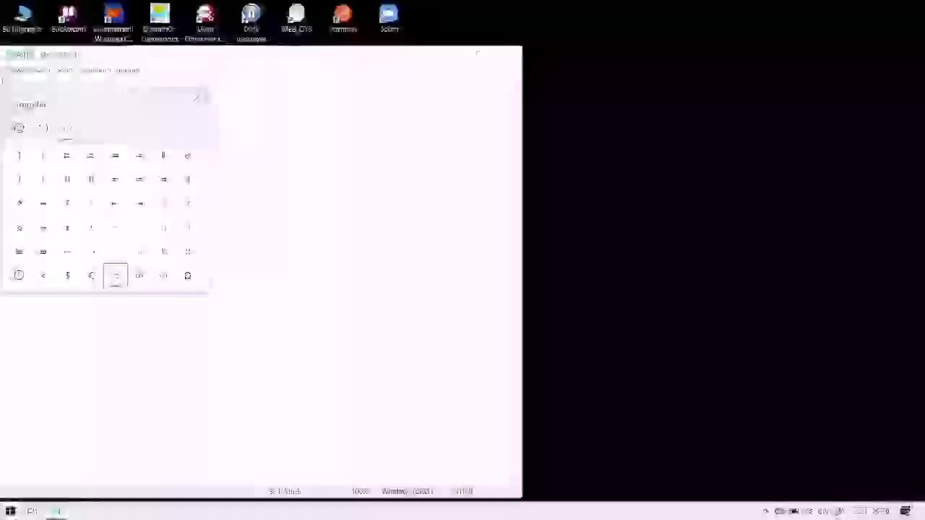
key(Return)
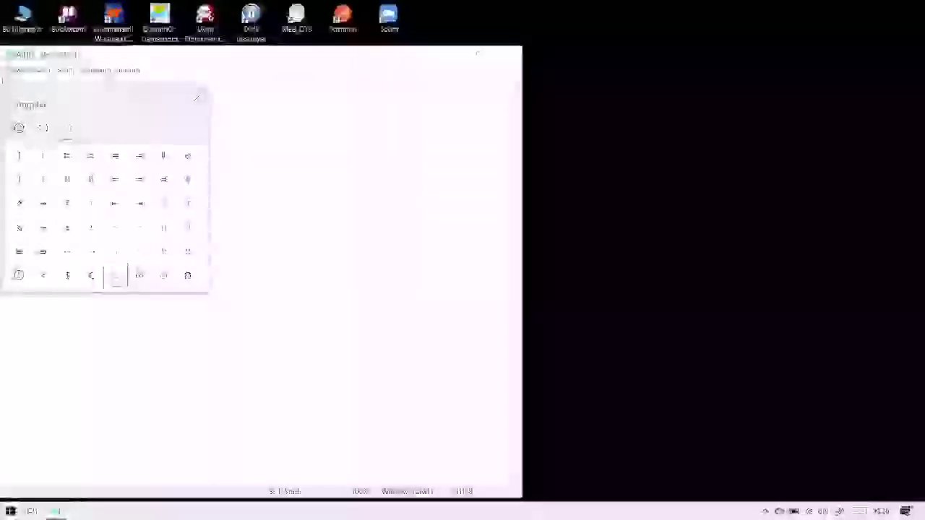
Step: Open the sixth symbol category and look through the numbers and fractions in its first two rows
key(Right)
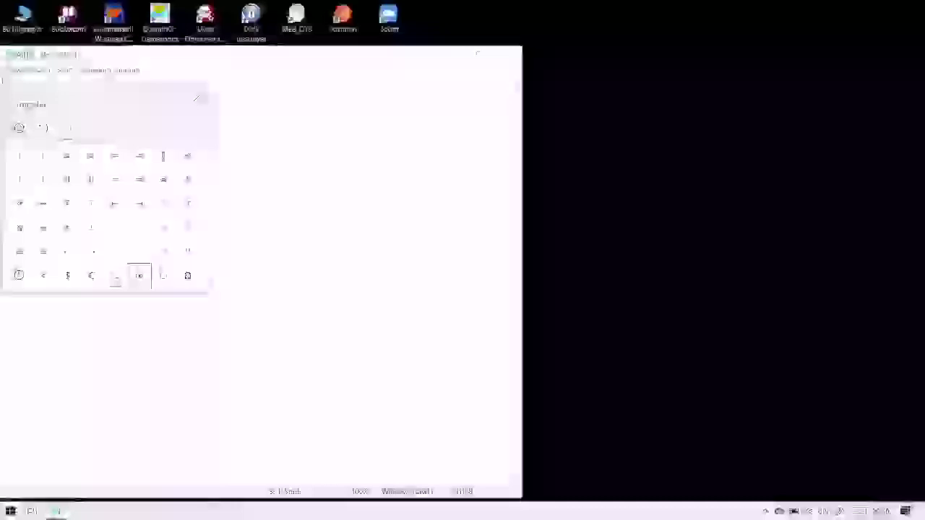
key(Return)
key(Right)
key(Right)
key(Right)
key(Right)
key(Right)
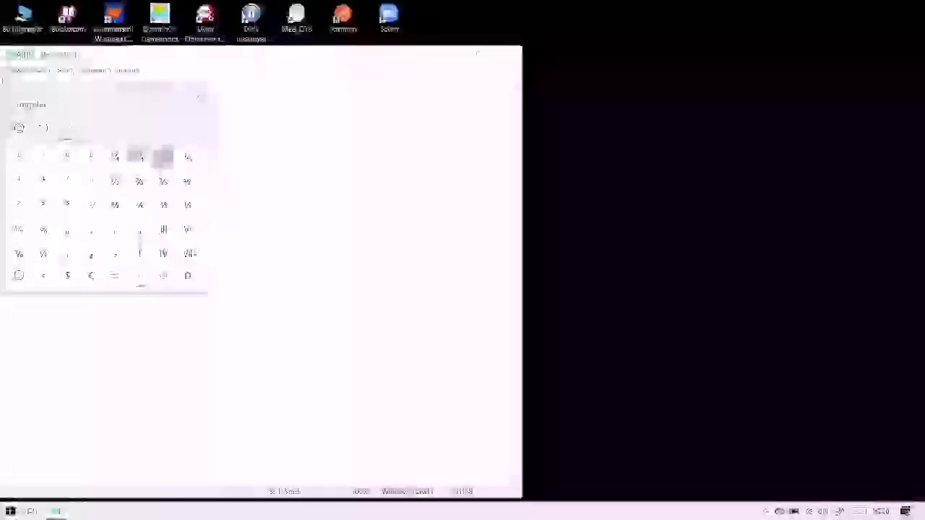
key(Right)
key(Right)
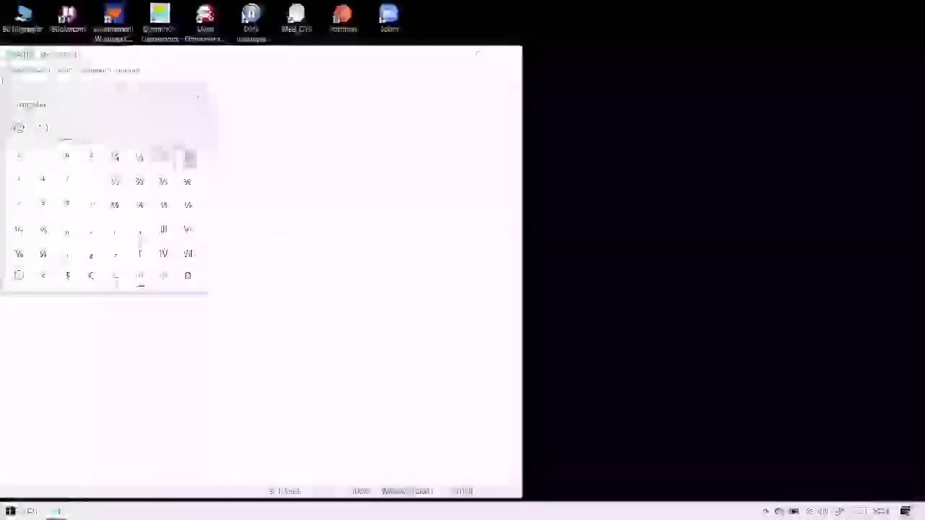
key(Right)
key(Right)
key(Right)
key(Right)
key(Right)
key(Right)
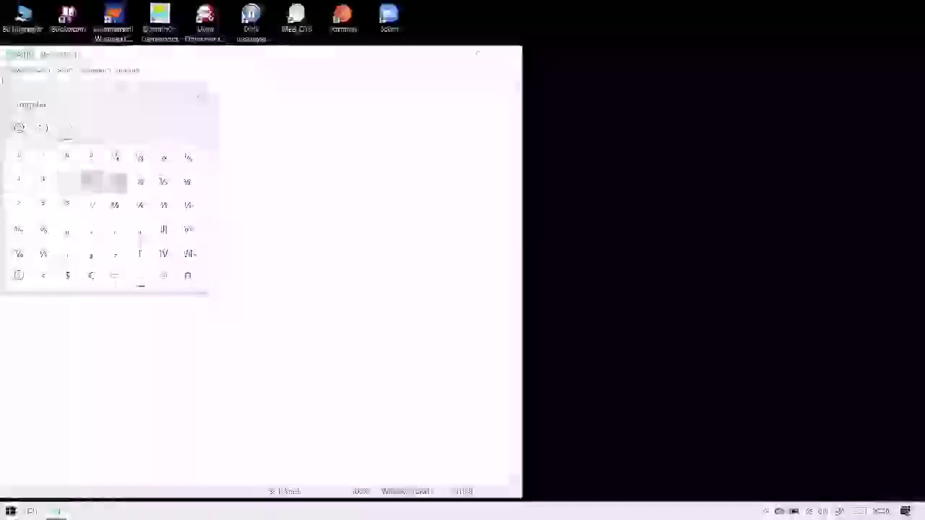
key(Right)
key(Right)
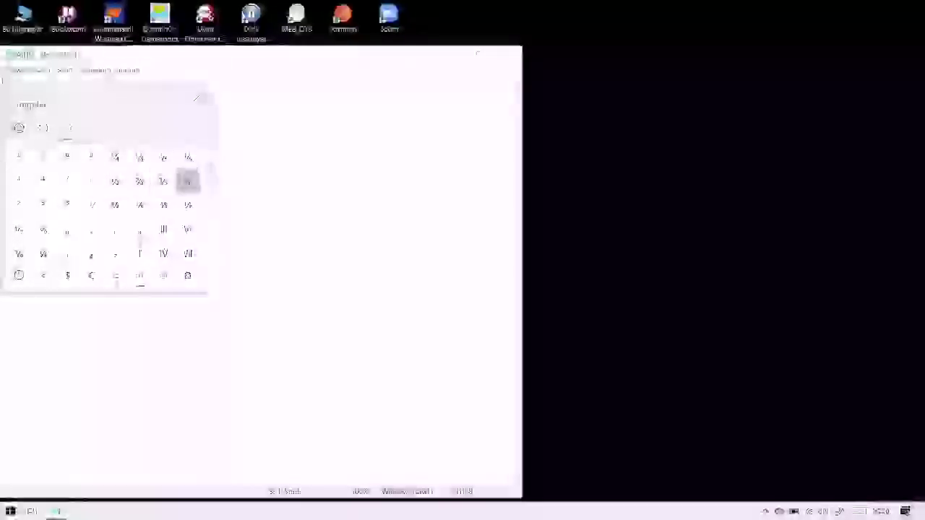
Step: Pick the seventh character in the third row of the symbol grid and close the picker
key(Right)
key(Right)
key(Right)
key(Right)
key(Right)
key(Right)
key(Right)
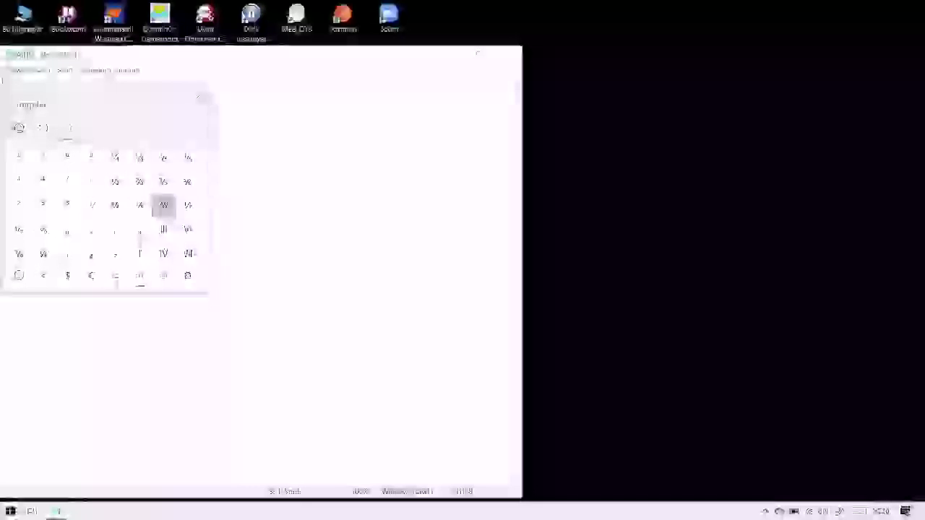
key(Return)
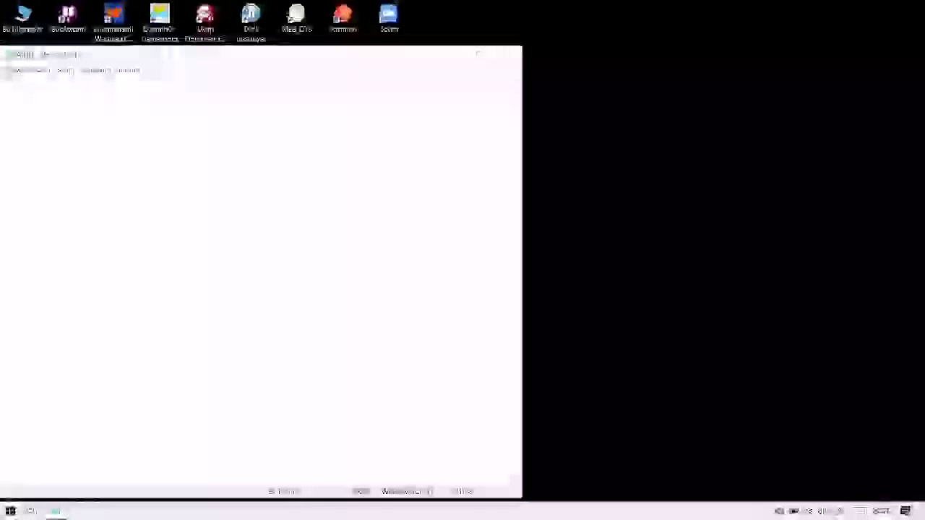
Step: Reopen the emoji picker on its symbols section (Simgeler) and switch to the seventh symbol category
key(super+period)
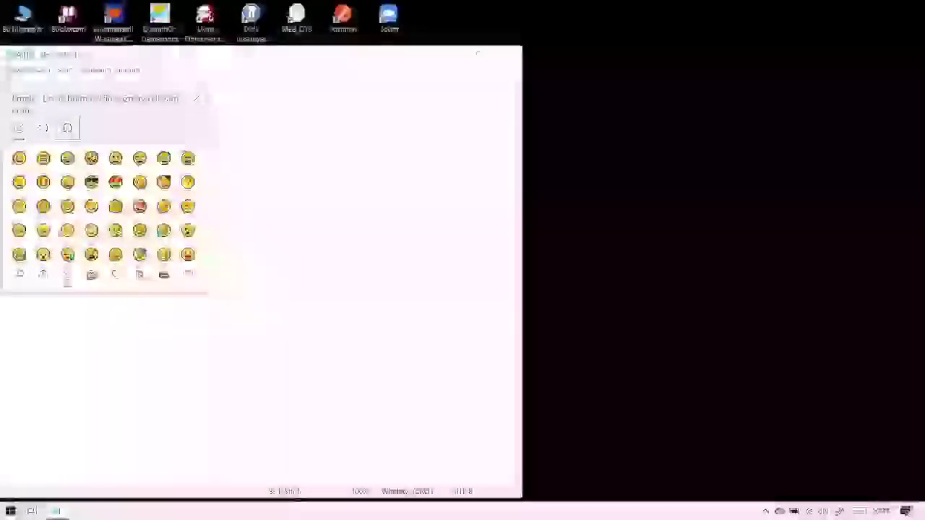
key(Return)
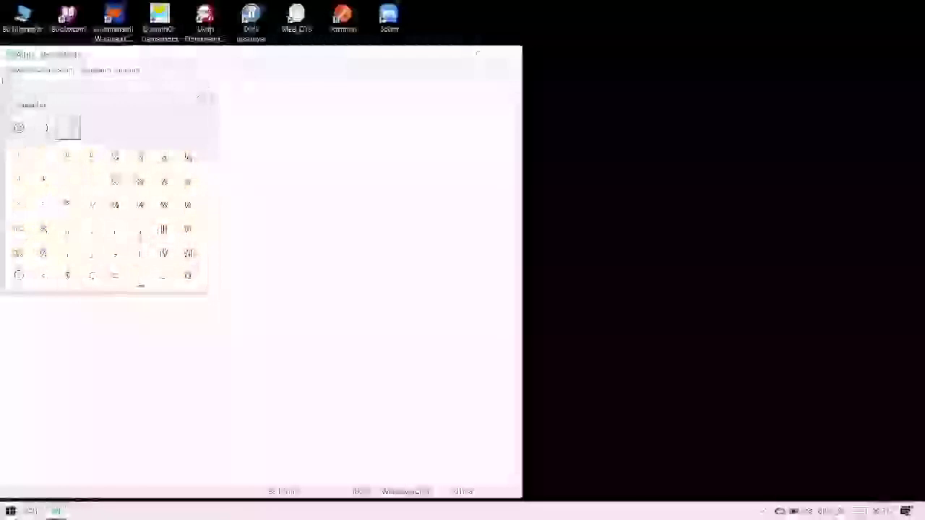
key(Tab)
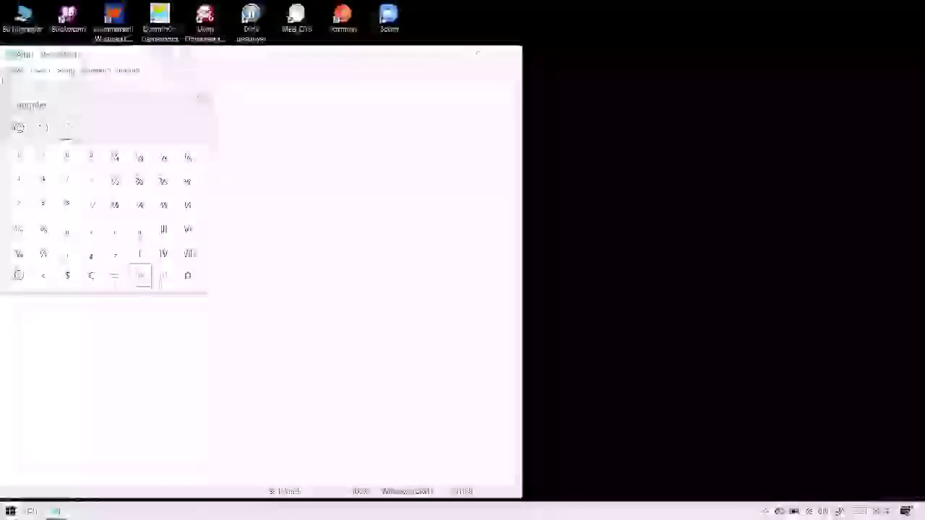
key(Right)
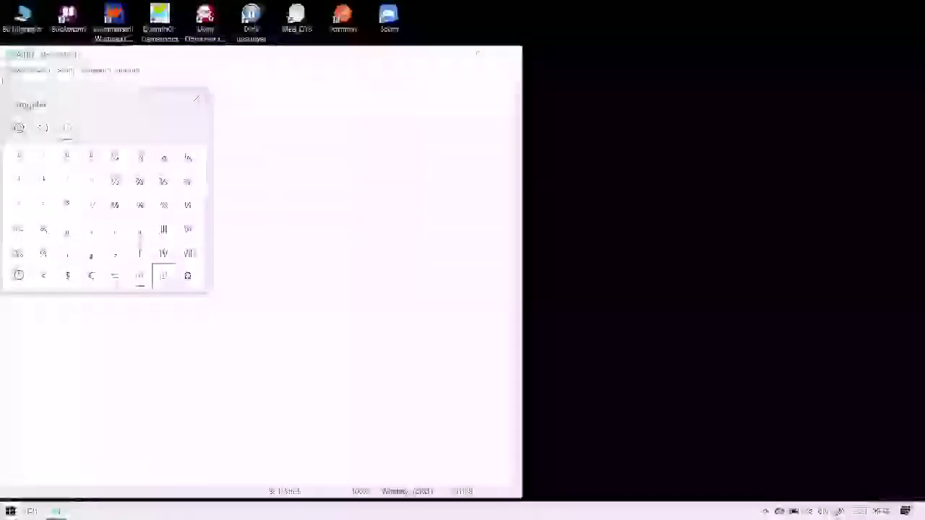
key(Return)
Step: Look through the characters of the seventh symbol category down to the fourth row
key(Right)
key(Right)
key(Right)
key(Right)
key(Right)
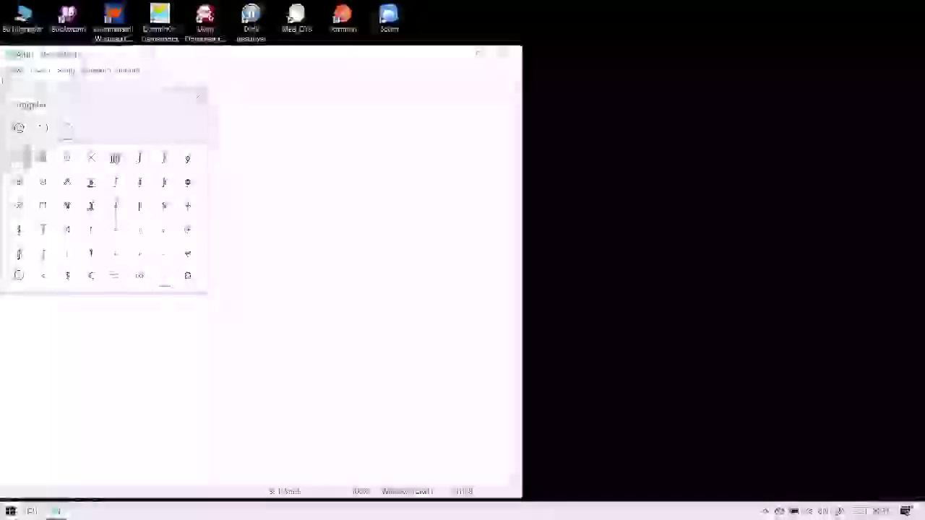
key(Right)
key(Right)
key(Right)
key(Right)
key(Right)
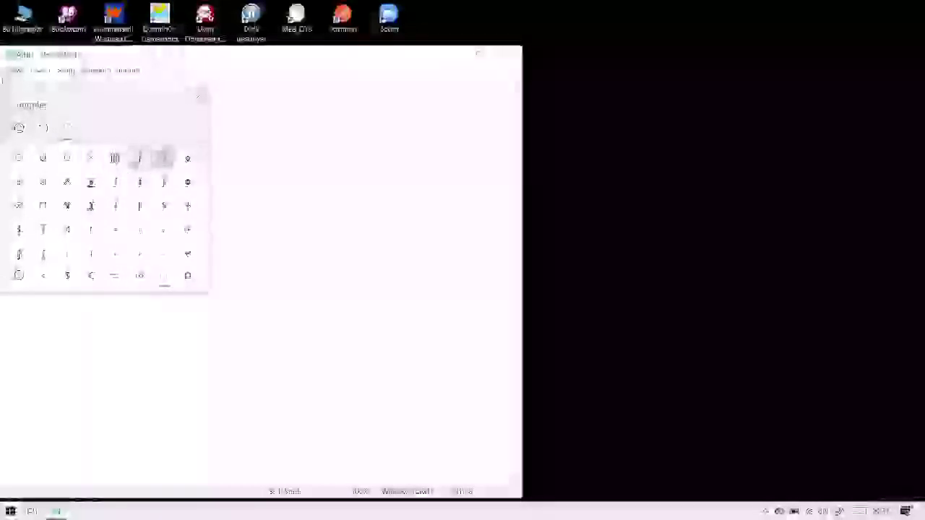
key(Right)
key(Right)
key(Right)
key(Right)
key(Right)
key(Right)
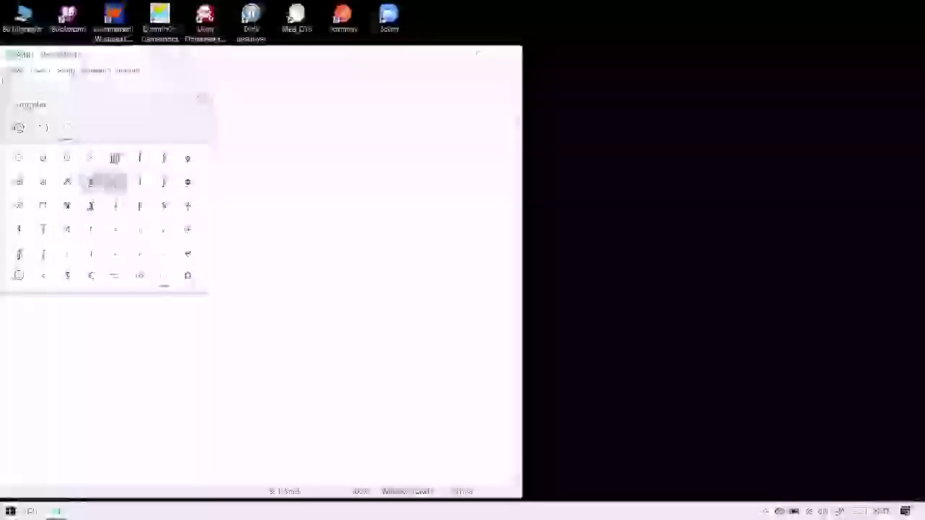
key(Right)
key(Right)
key(Right)
key(Right)
key(Right)
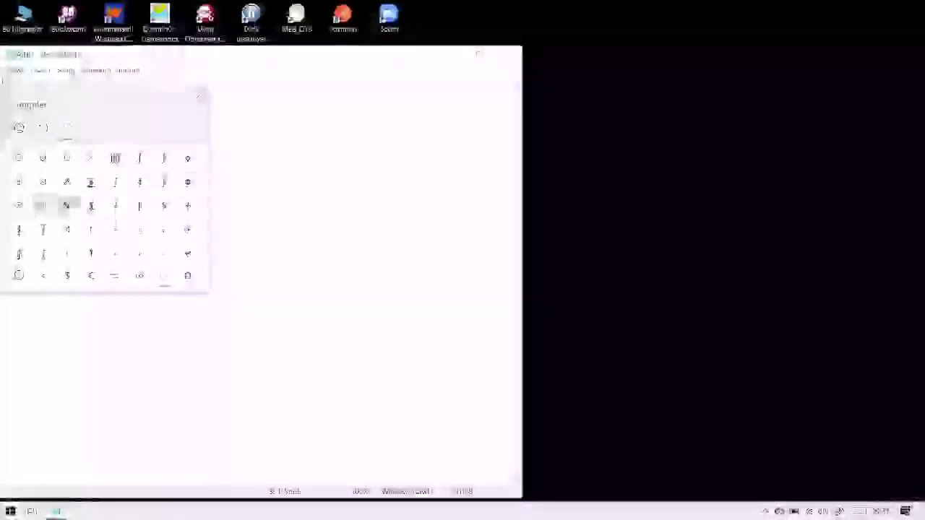
key(Right)
key(Right)
key(Right)
key(Right)
key(Right)
key(Right)
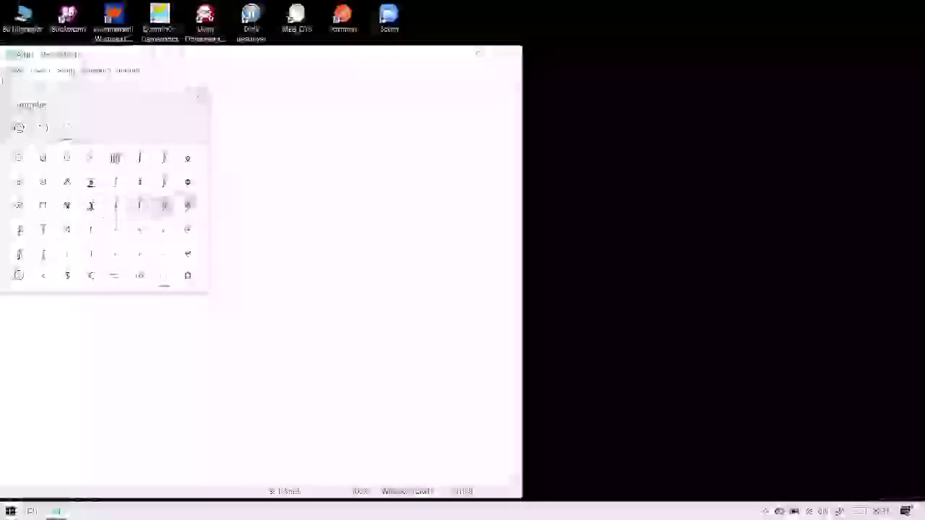
key(Right)
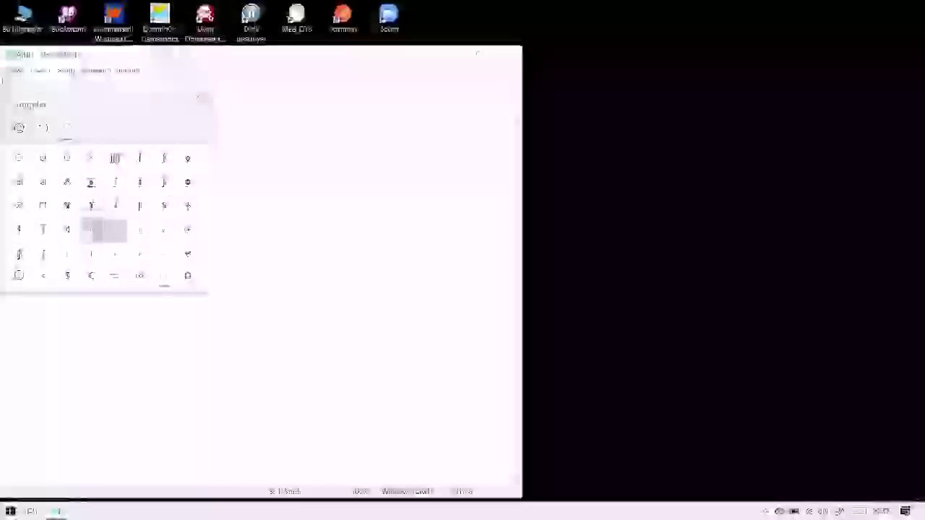
Step: Insert the sixth character of the fourth row into the document, close the picker and exit Notepad
key(Left)
key(Left)
key(Left)
key(Right)
key(Right)
key(Right)
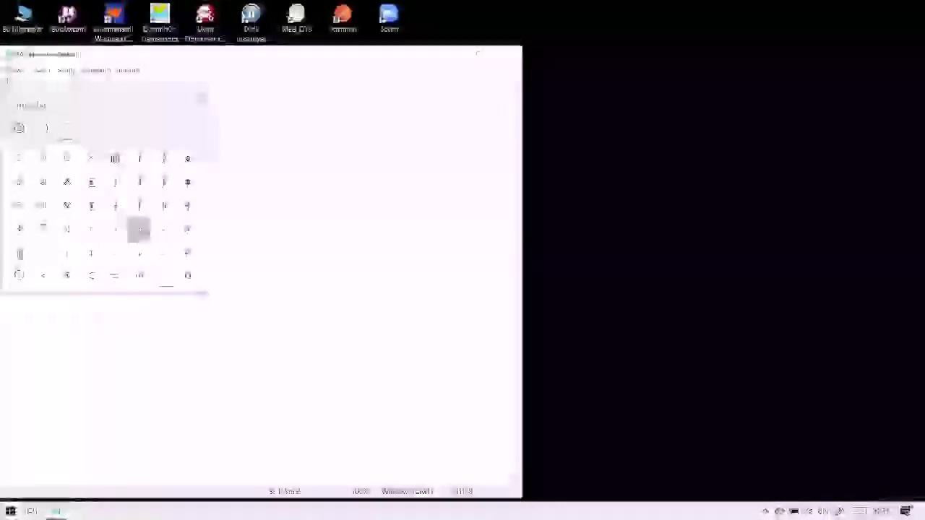
key(Return)
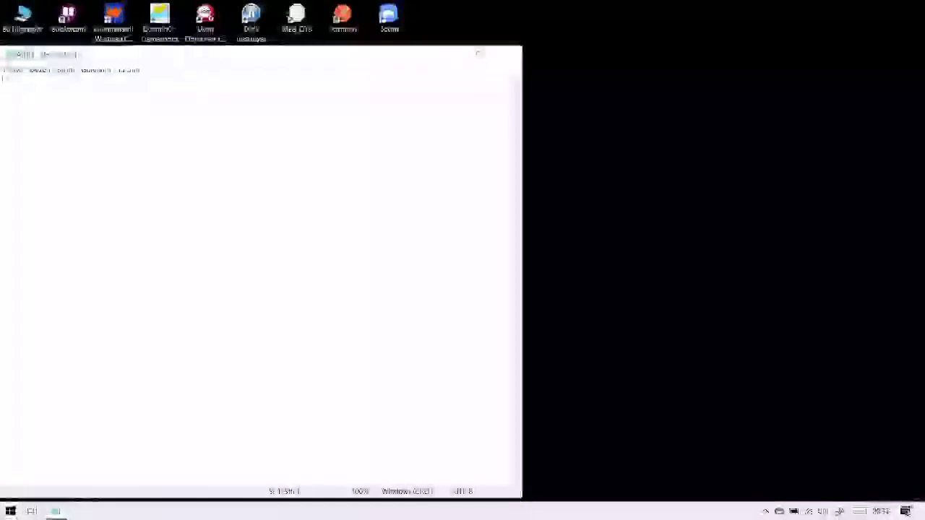
key(alt+F4)
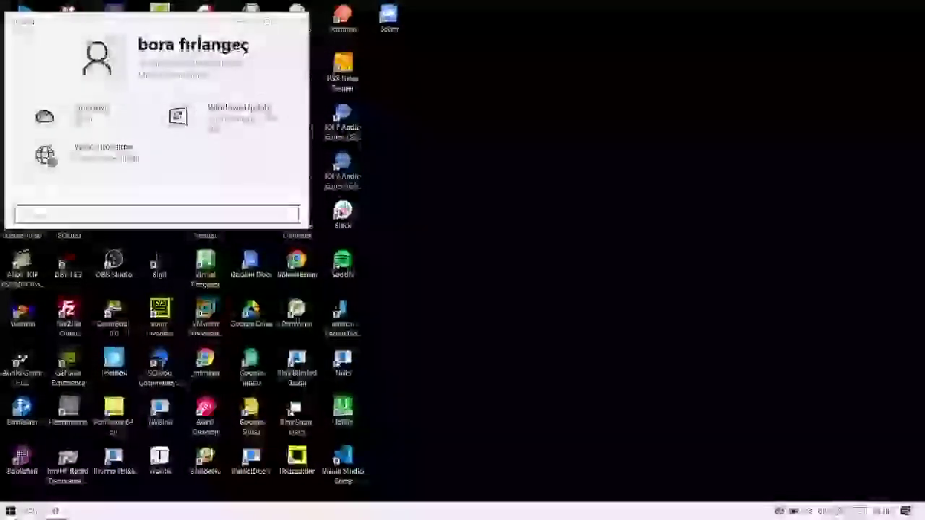
Step: Open the system category (Sistem) in Windows Settings and go to its clipboard page (Pano)
scroll(157, 130, down, 1)
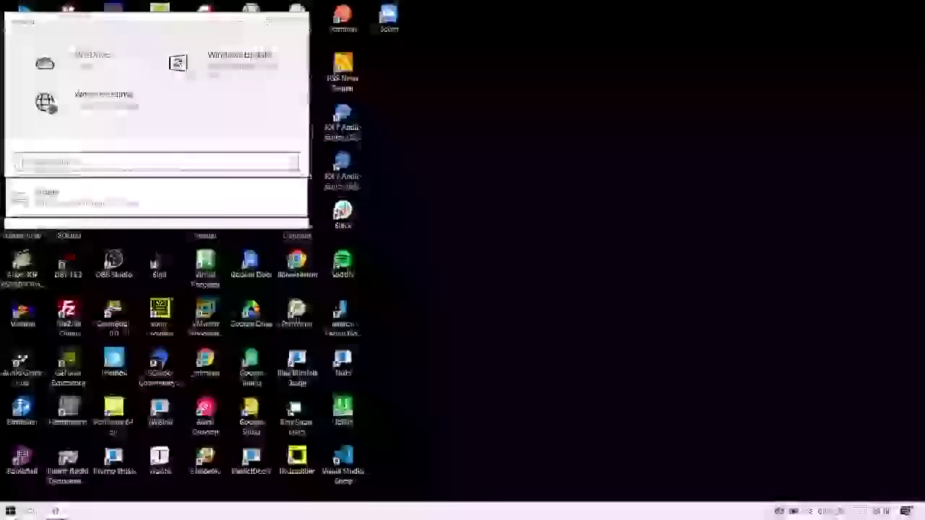
click(86, 197)
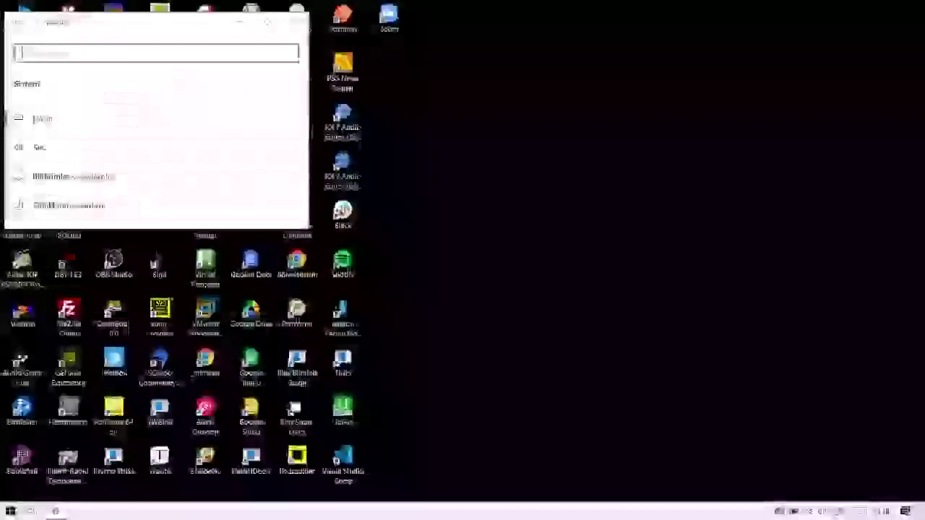
key(Tab)
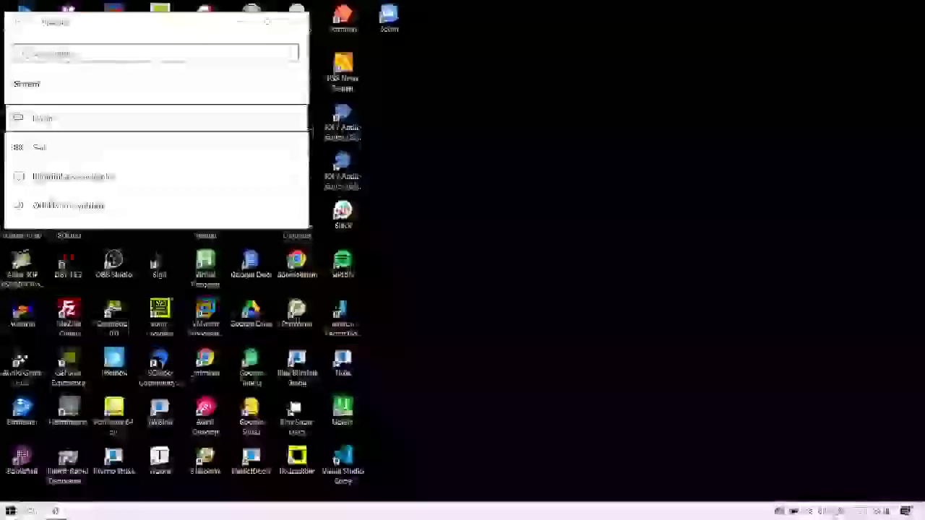
key(Down)
key(Down)
key(Down)
key(Down)
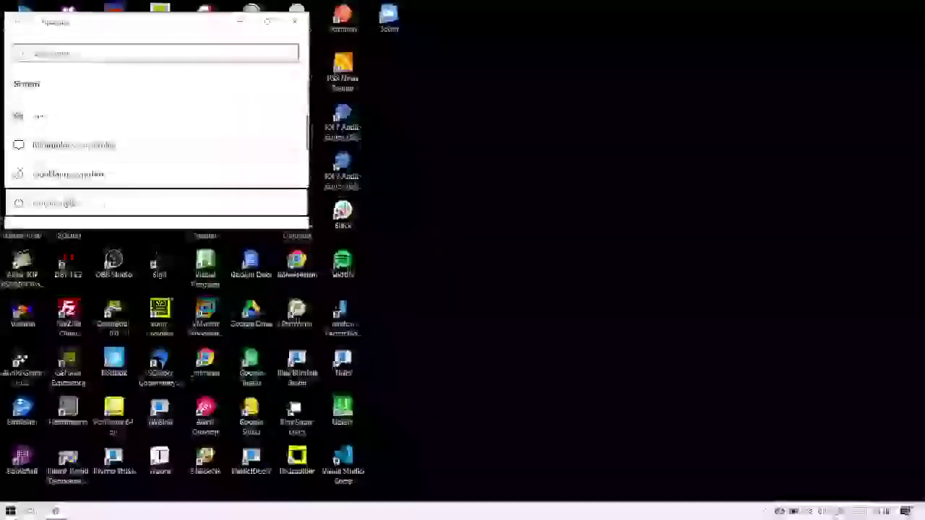
key(Down)
key(Down)
key(Down)
key(Down)
key(Down)
key(Down)
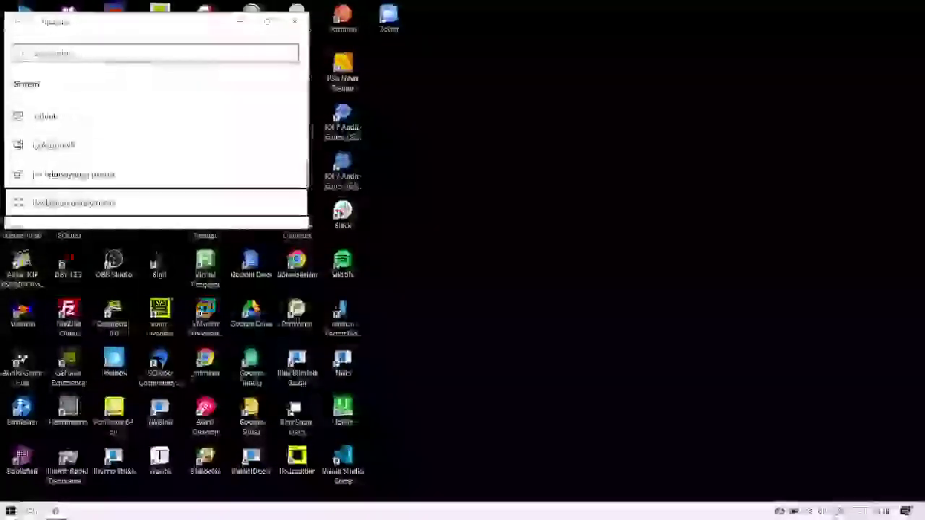
key(Down)
key(Down)
key(Down)
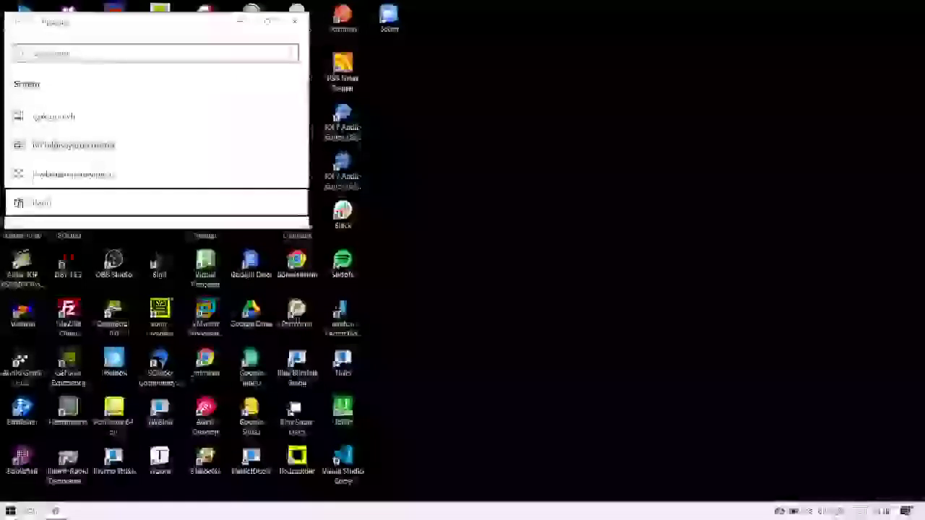
key(Return)
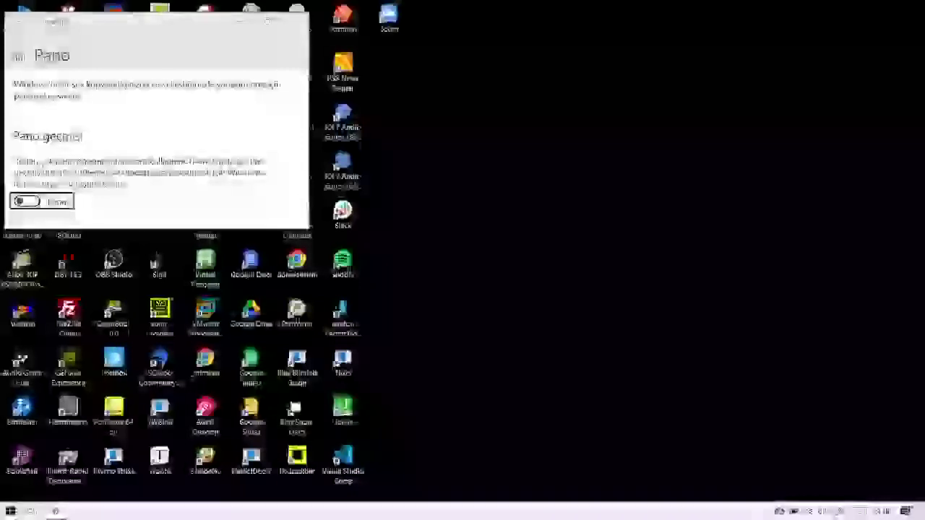
Step: Turn on clipboard history (Pano geçmişi) and close Settings
key(space)
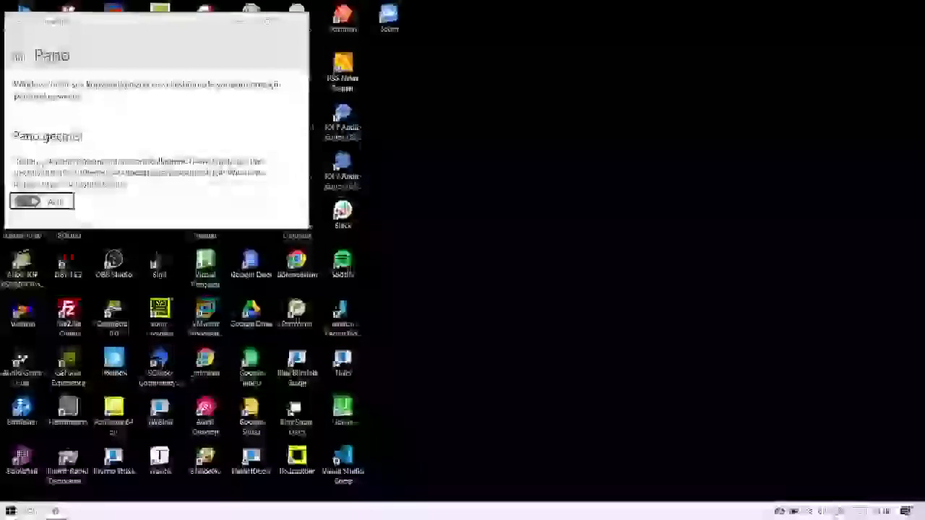
key(alt+F4)
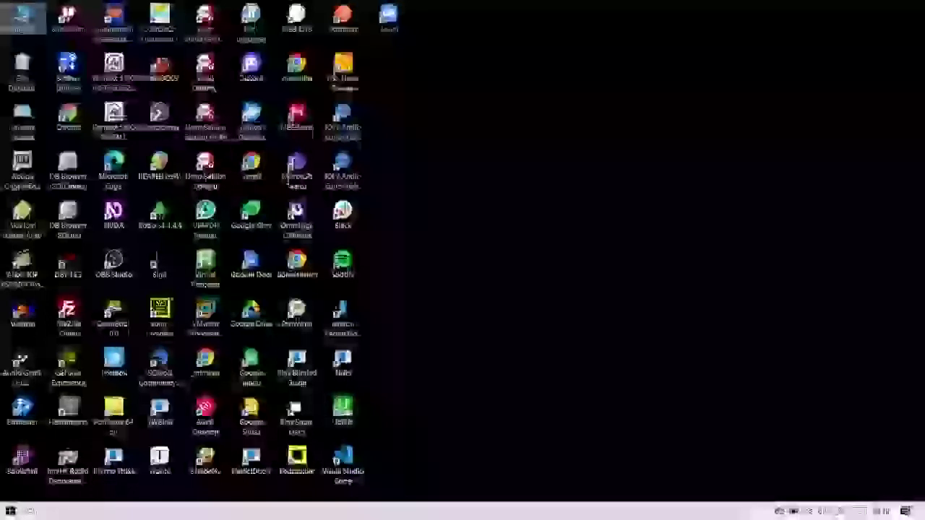
Step: Search the Start menu for "not" and launch Notepad
key(Down)
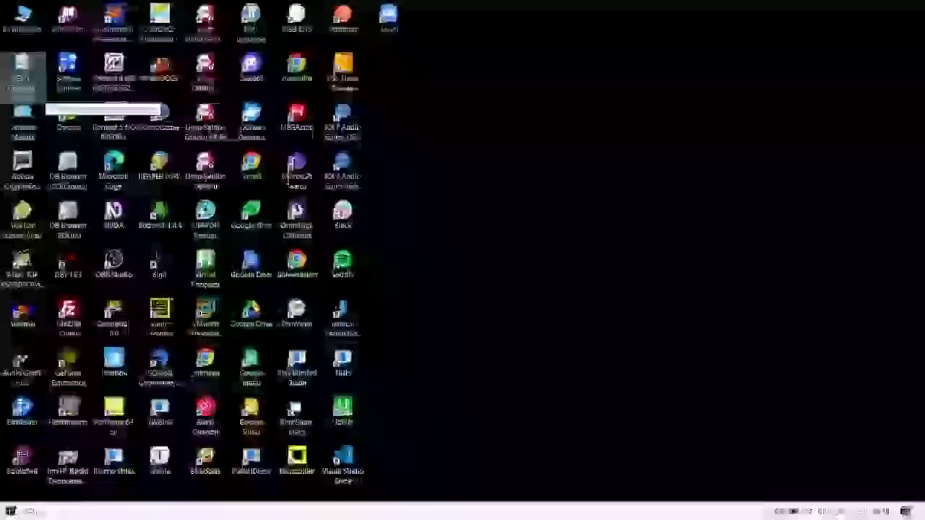
key(super)
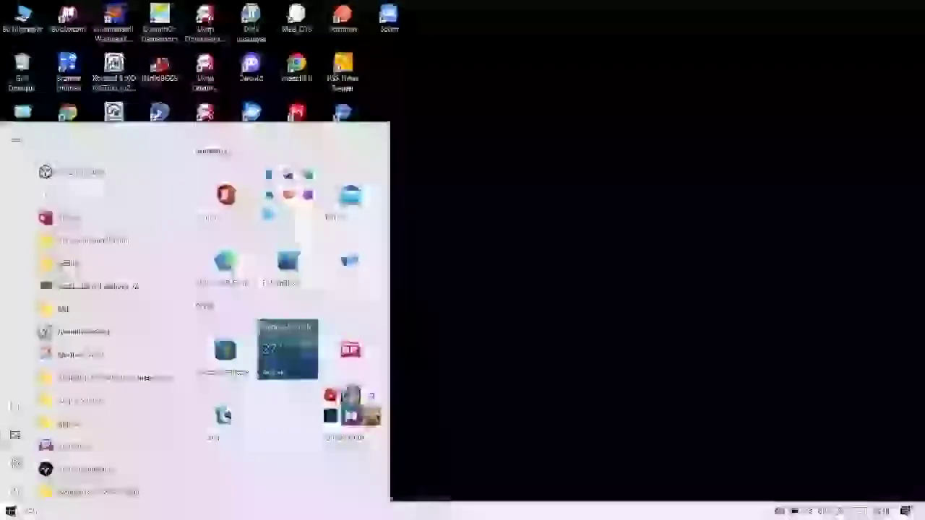
text(not)
key(Return)
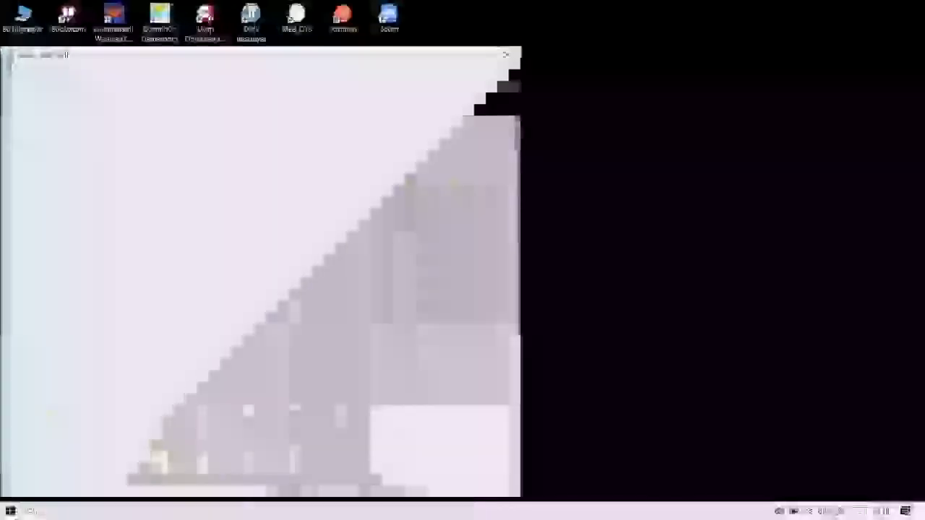
Step: Show the desktop and open the Google home page from its desktop shortcut
key(super+d)
key(End)
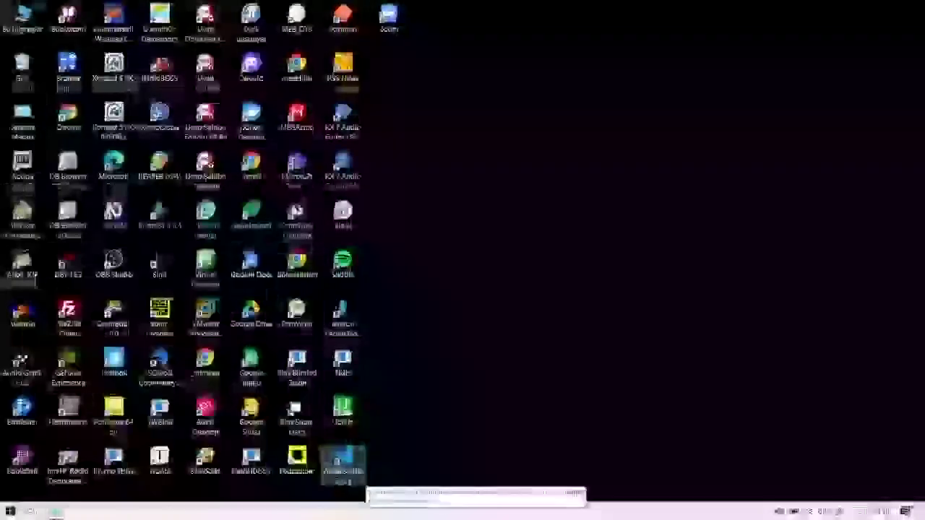
key(Home)
key(g)
key(Return)
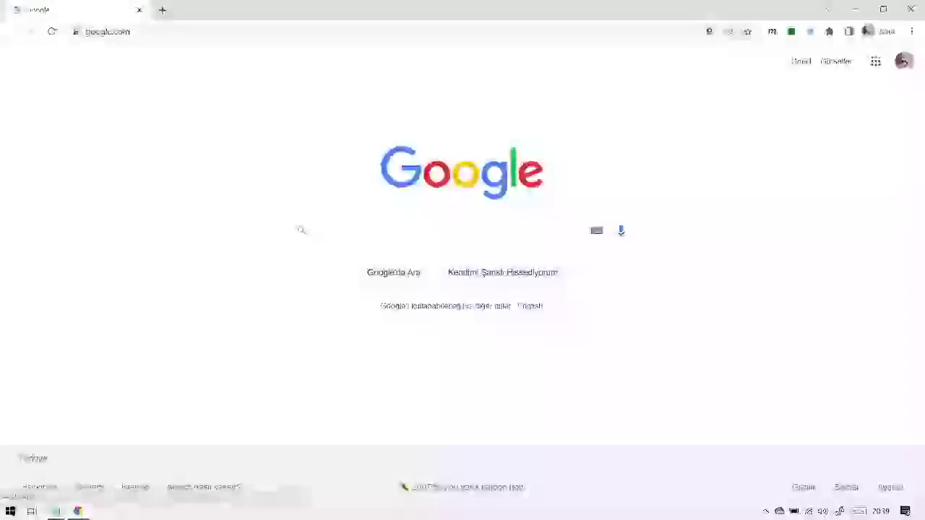
Step: Search Google for "işletim sistemi nedir"
text(i)
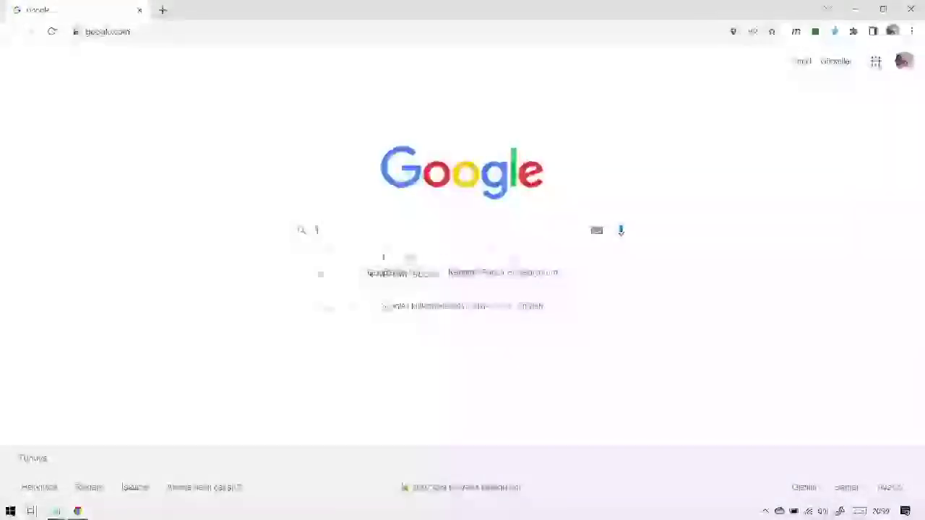
text(şletim sistemi nedir)
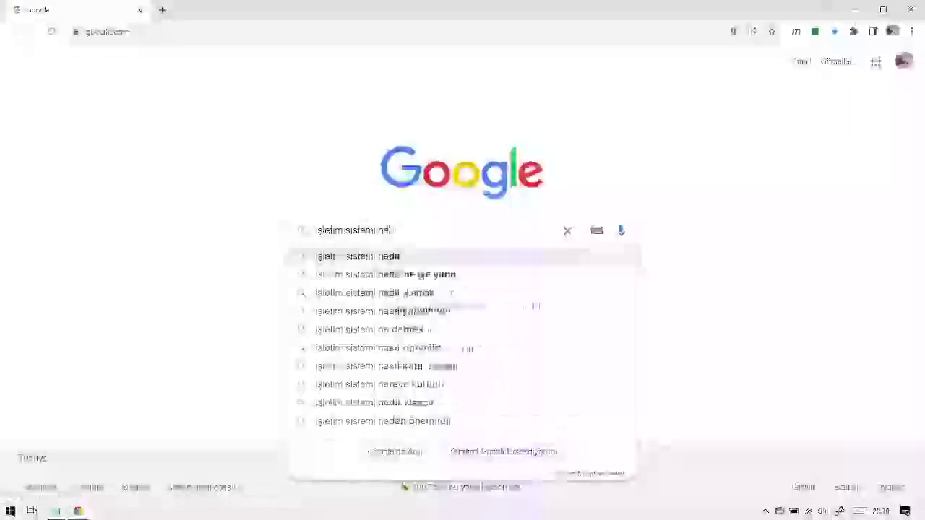
key(Return)
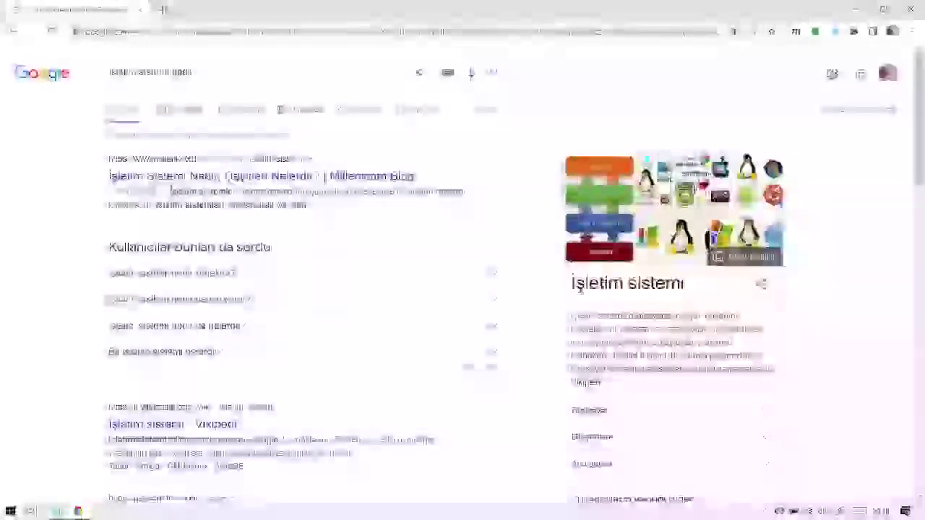
Step: Open the Millenicom article on operating systems, answer its notification request, view the introductory paragraphs and close the article
click(253, 176)
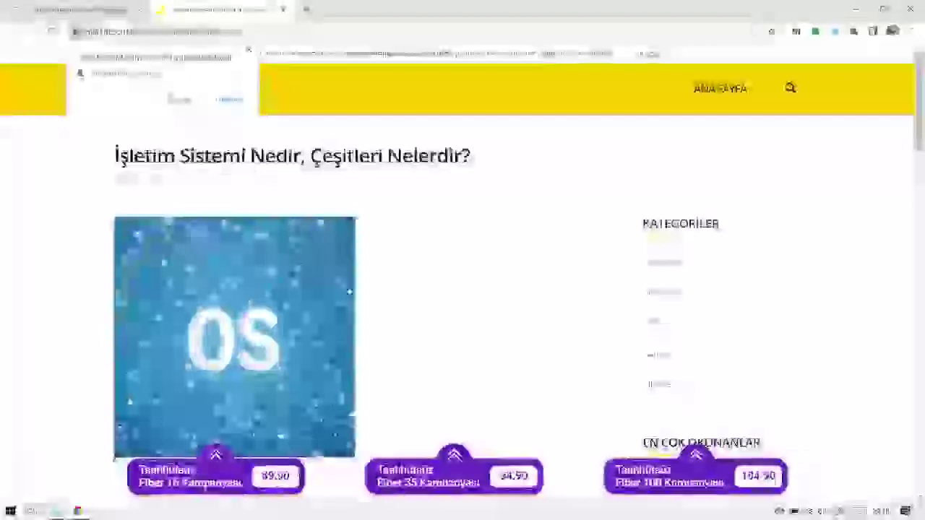
click(228, 100)
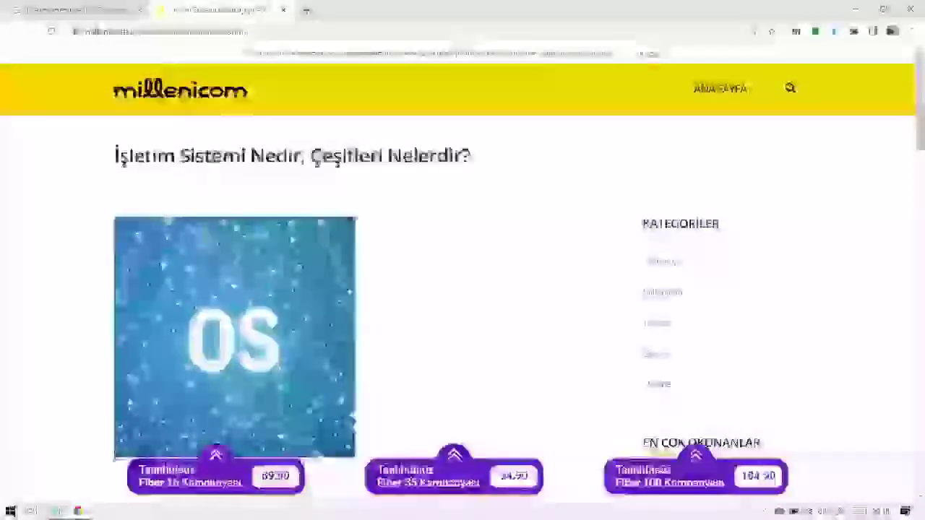
scroll(463, 290, down, 3)
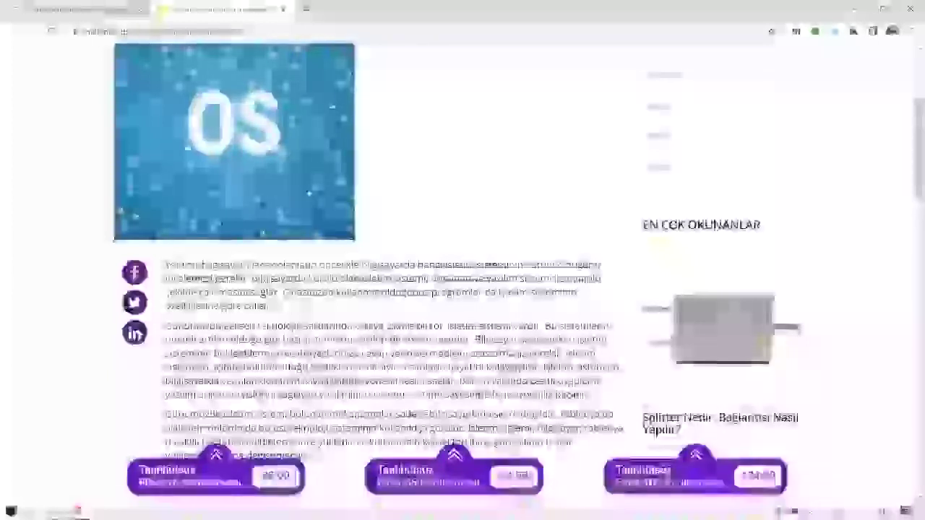
key(ctrl+w)
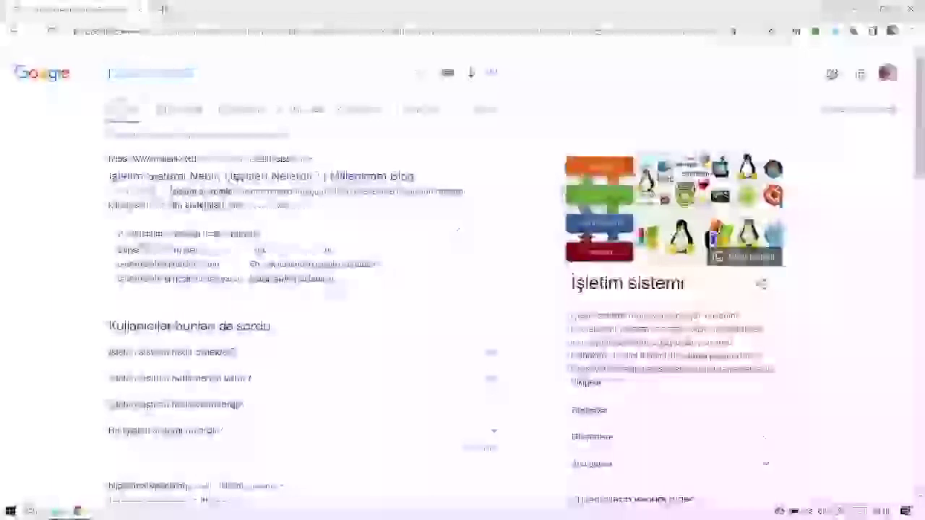
Step: Replace the Google query with a search for "linux tabanlı işletim sistemleri nelerdir"
key(BackSpace)
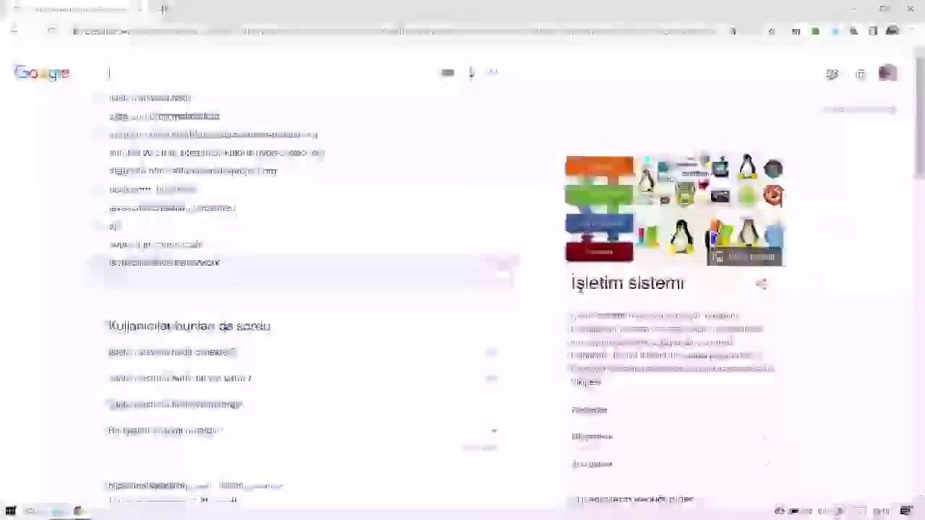
text(linux red)
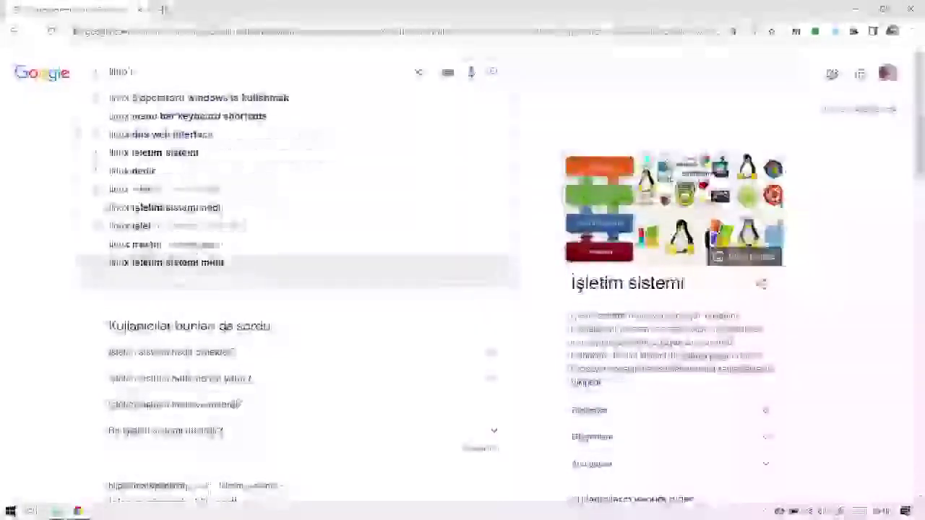
text(anlı işletim sis)
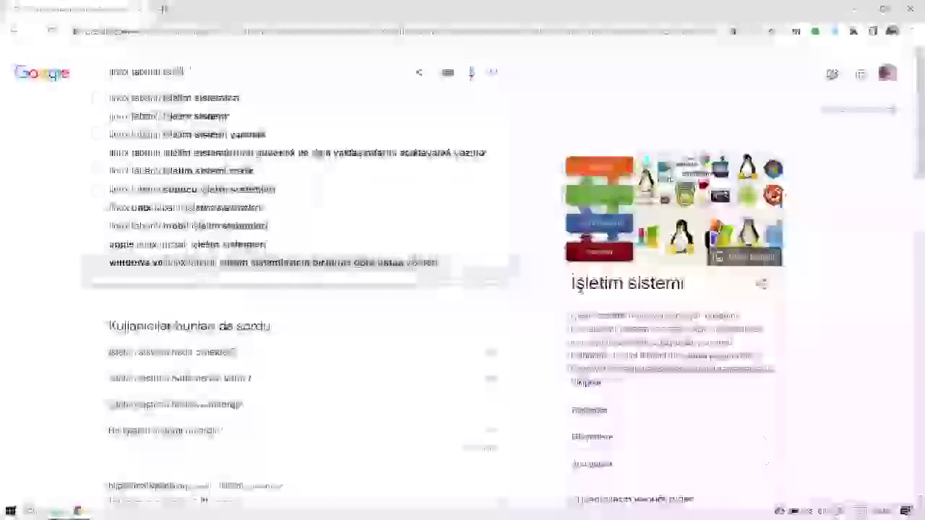
text(istemleri neler)
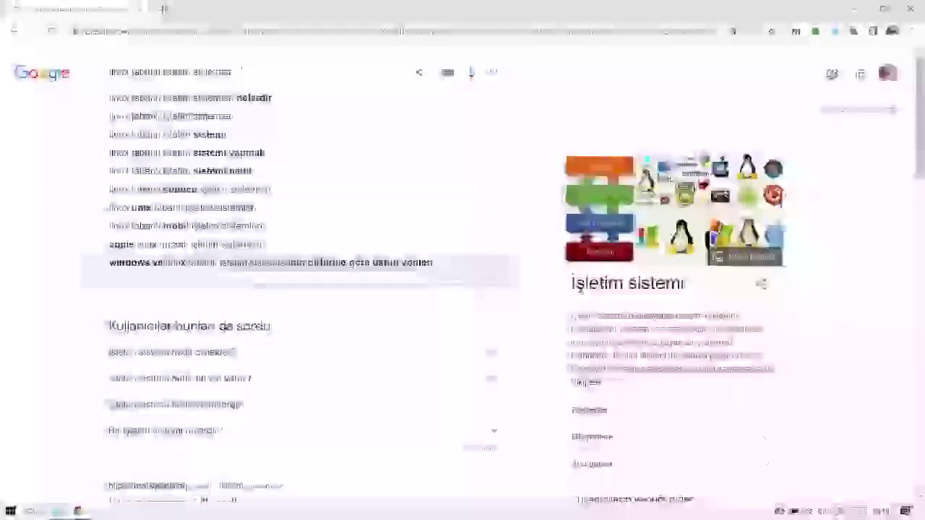
text(dir)
key(Return)
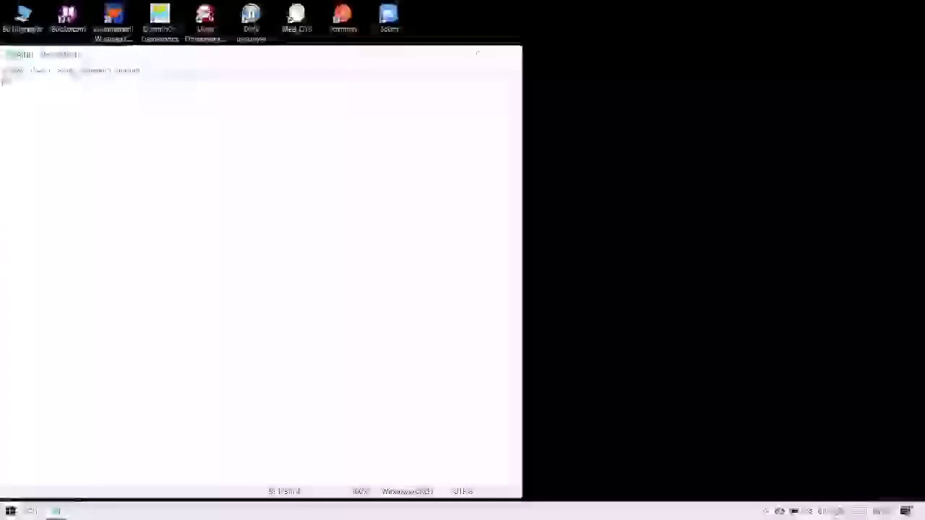
Step: Write a heading line about operating systems in the empty Notepad document and leave a blank line below it
text(haba arkadaşlar )
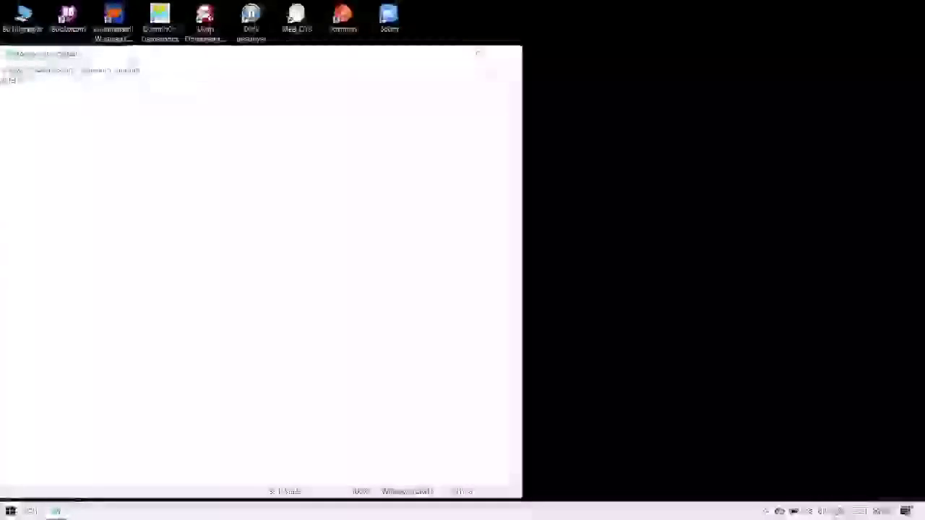
text(bugün sizlere)
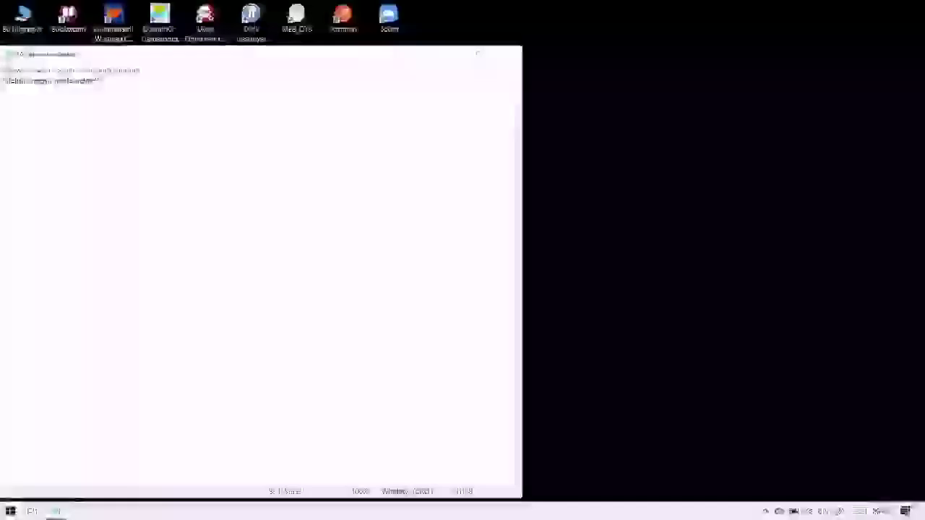
key(BackSpace)
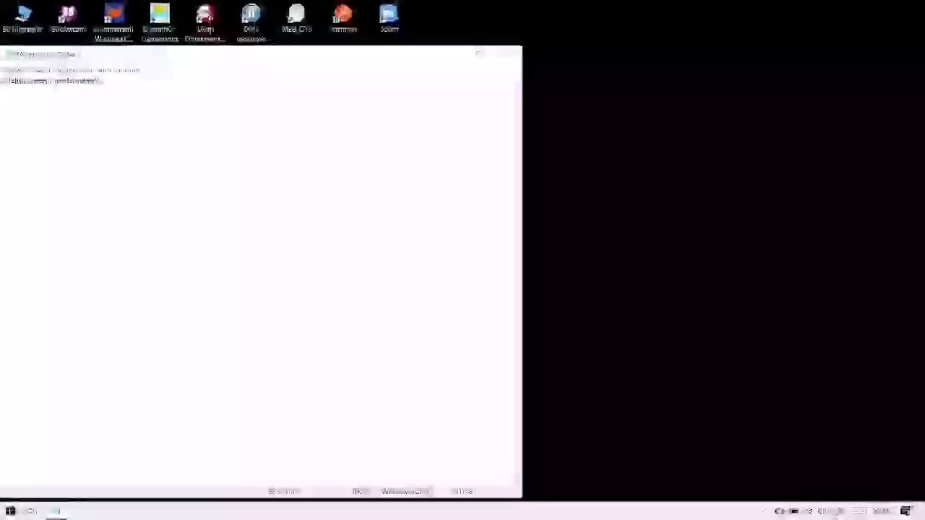
text())
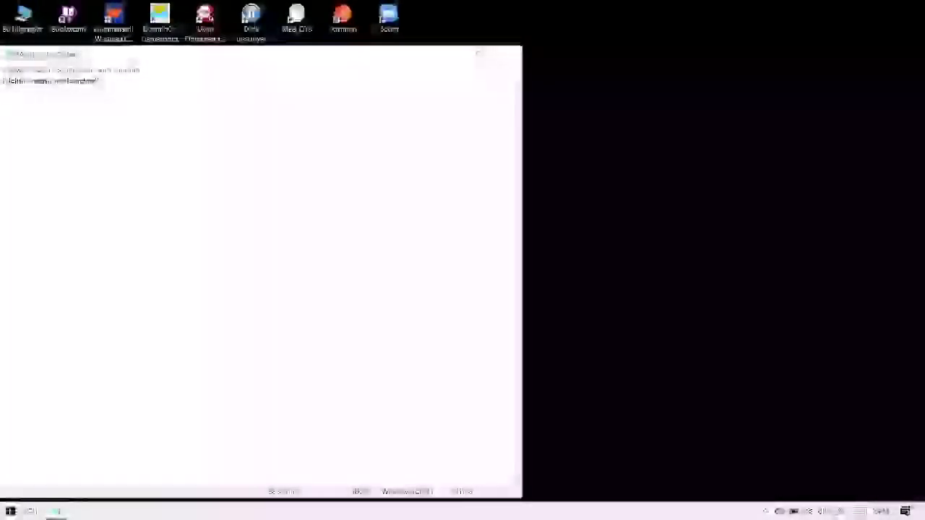
key(Return)
key(Return)
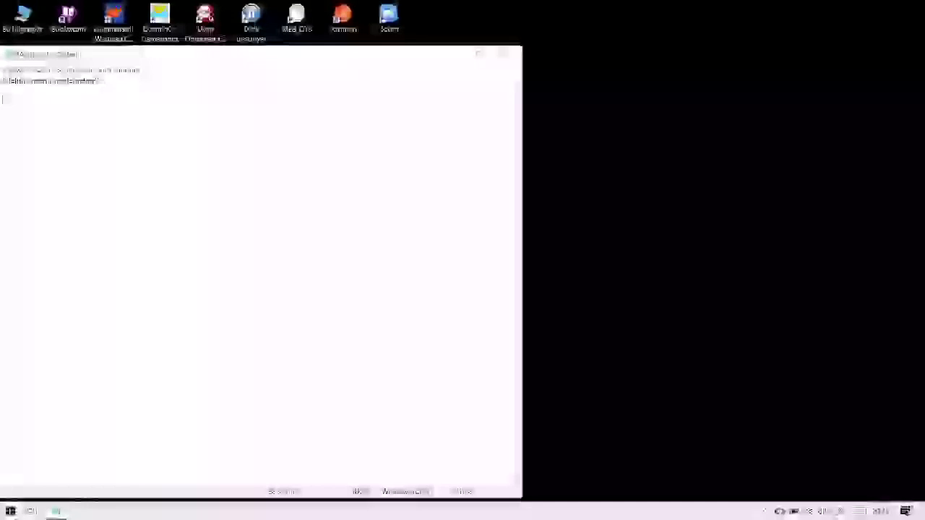
Step: Paste the copied operating system text under the heading, then look through the clipboard history entries and close the history
key(ctrl+v)
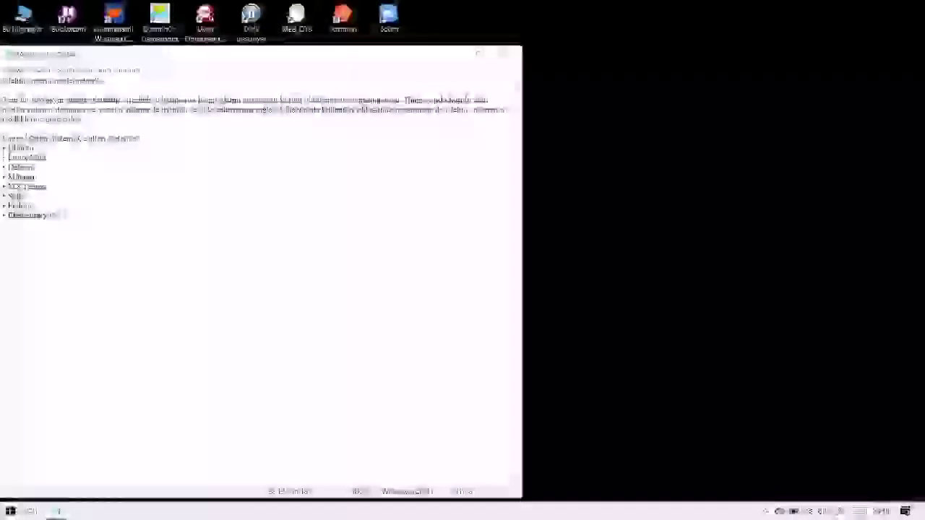
key(super+v)
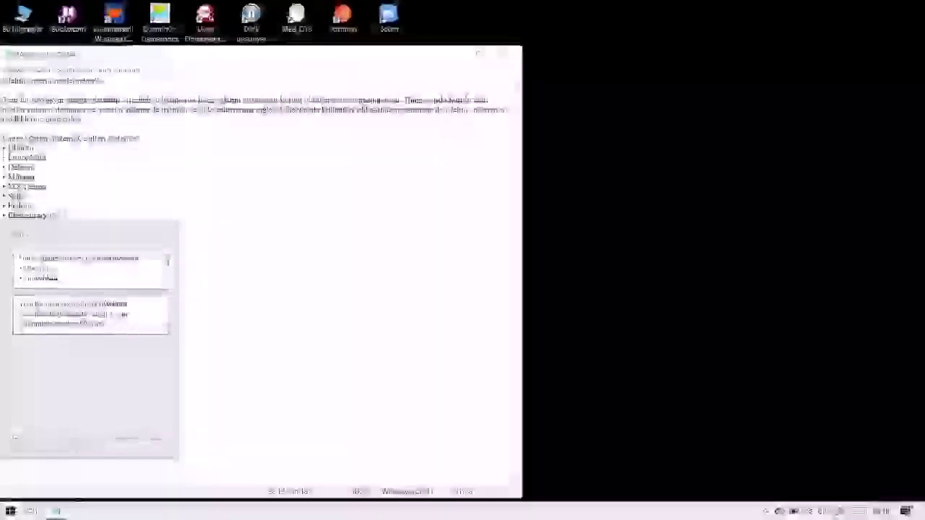
key(Down)
key(Up)
key(Escape)
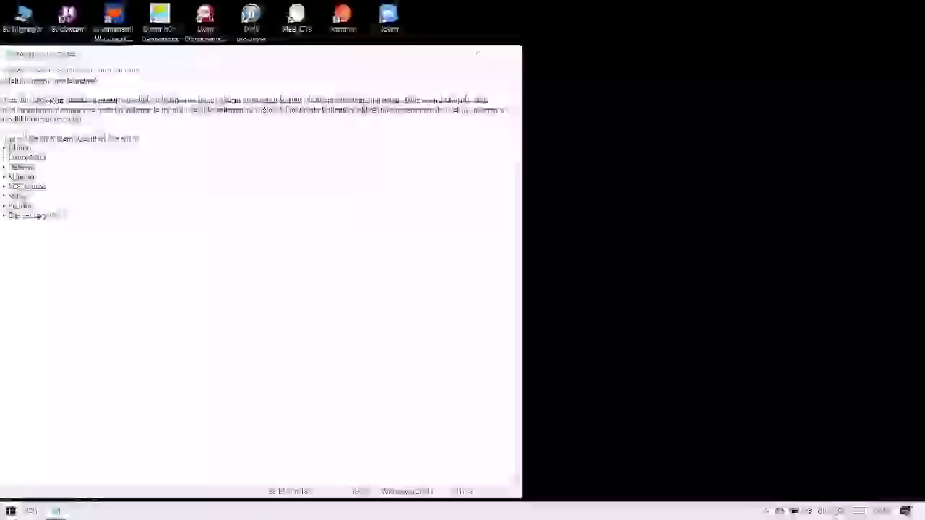
Step: Insert the second clipboard history entry, the paragraph beginning "Yeni bir bilgisayar", at the end of the document
key(super+v)
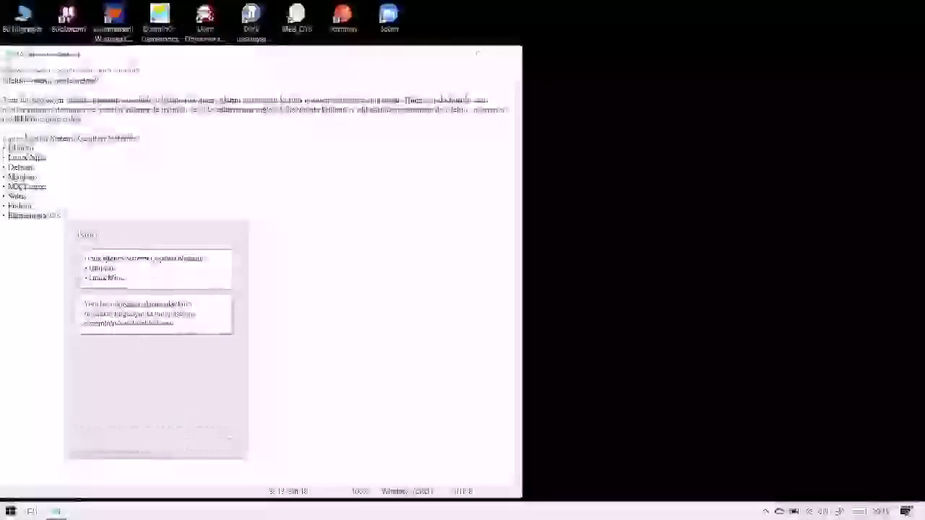
key(Down)
key(Return)
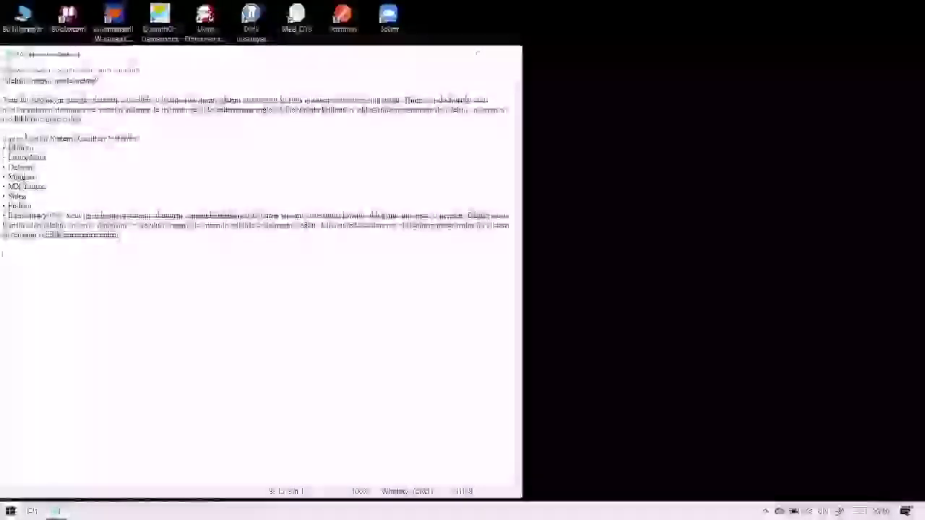
Step: Delete the Linux list entry and the remaining paragraph entry from clipboard history, then close the history
key(super+v)
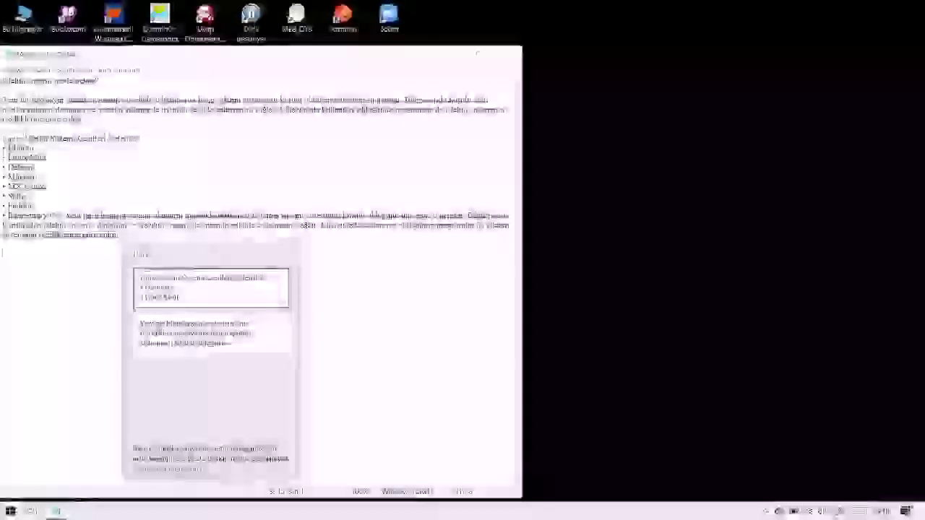
key(Delete)
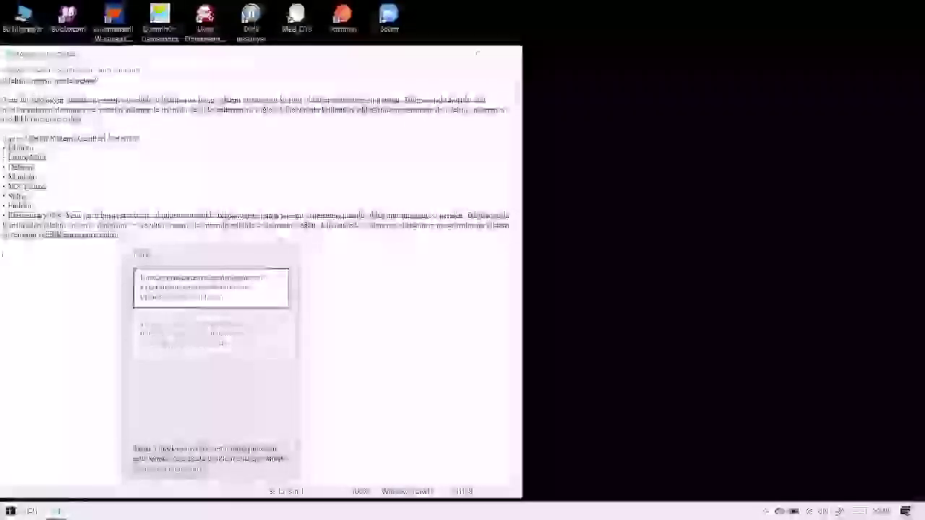
key(Delete)
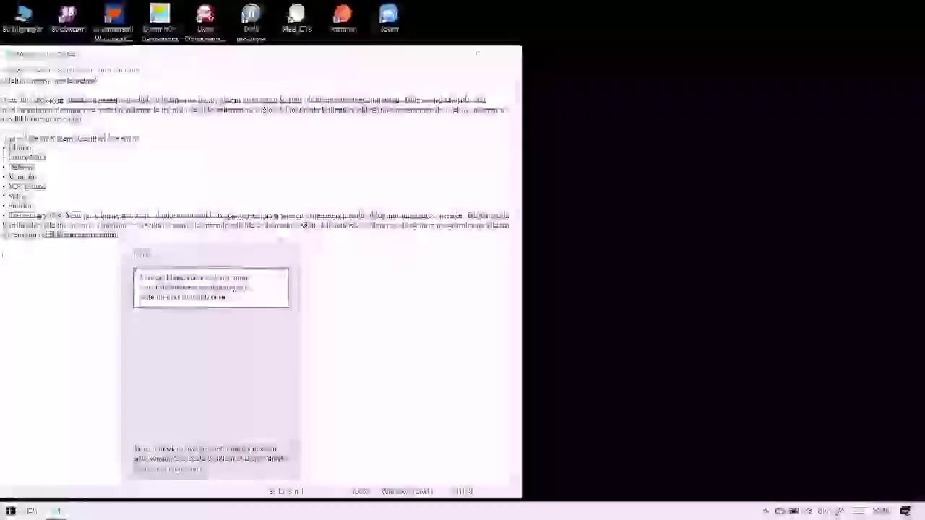
key(Escape)
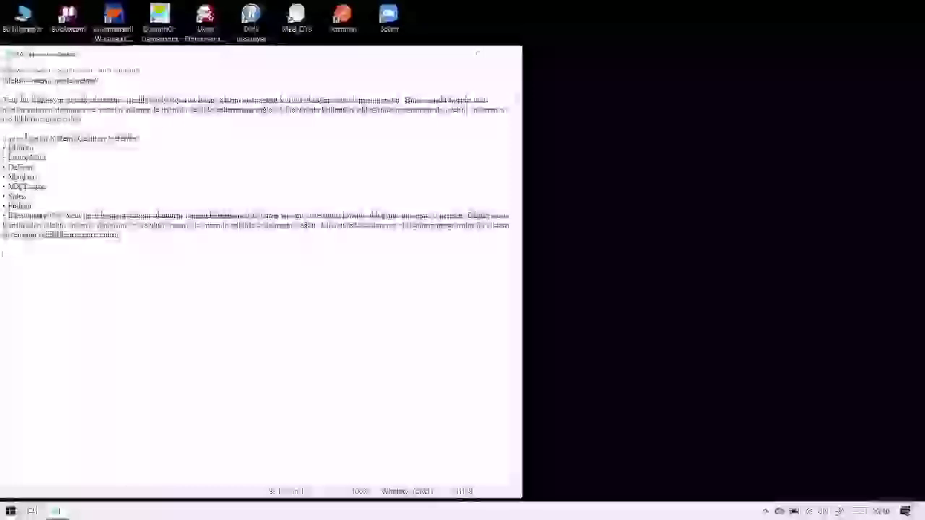
key(super+v)
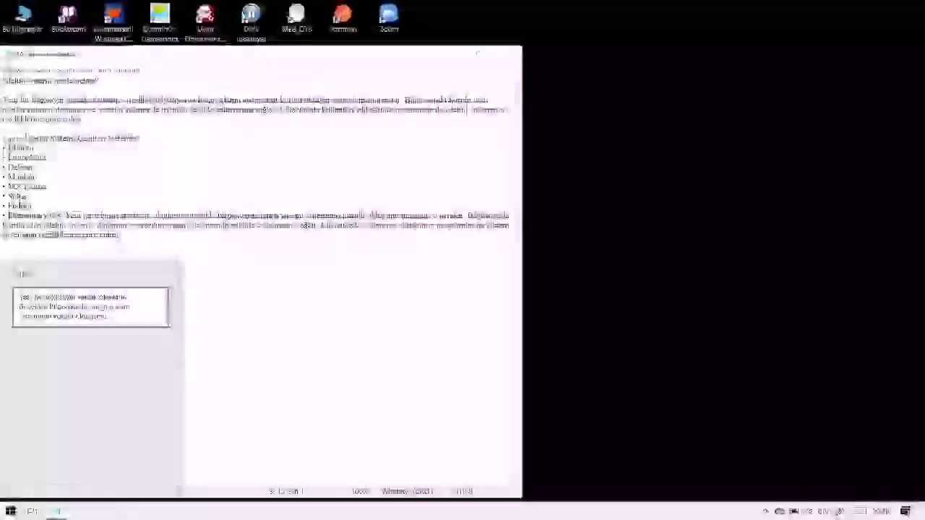
key(Delete)
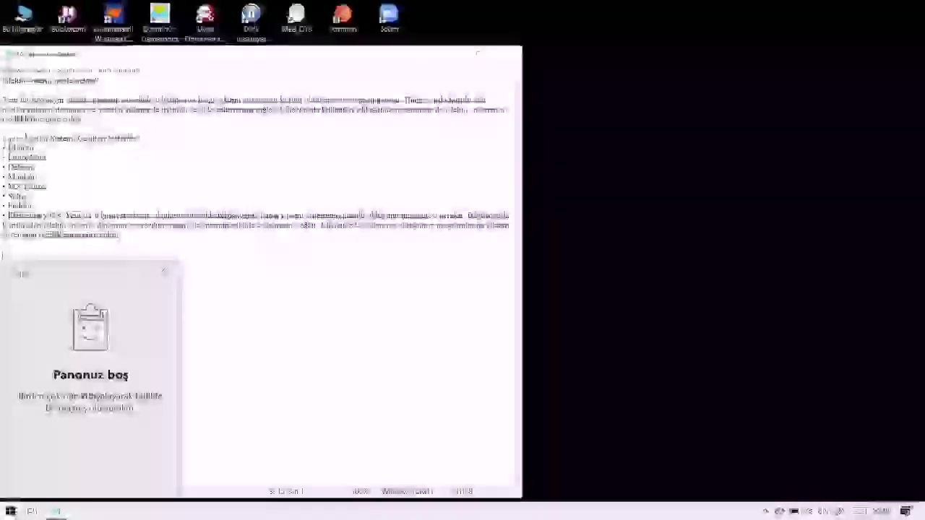
key(Escape)
Step: Exit Notepad without saving the document
key(alt+F4)
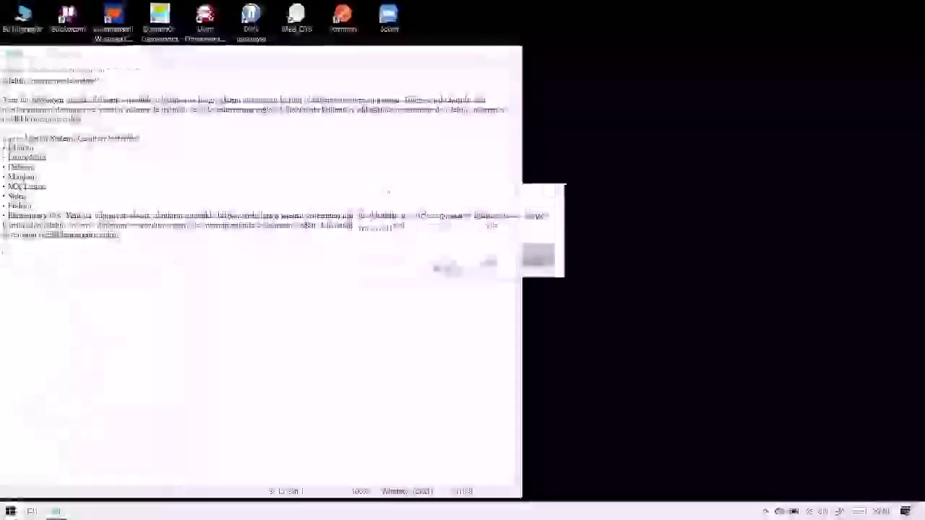
key(Tab)
key(Return)
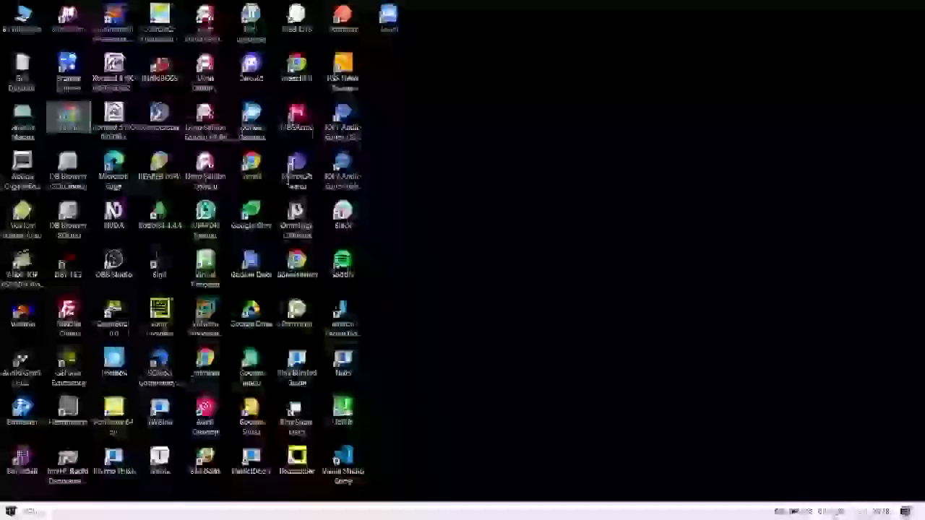
Step: Pin the Visual Studio Code desktop shortcut to the taskbar
text(vis)
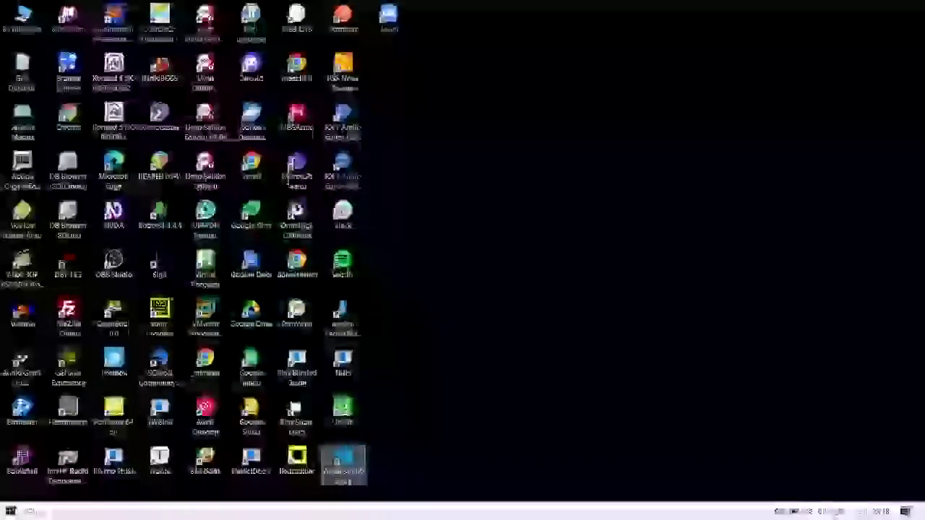
right_click(338, 460)
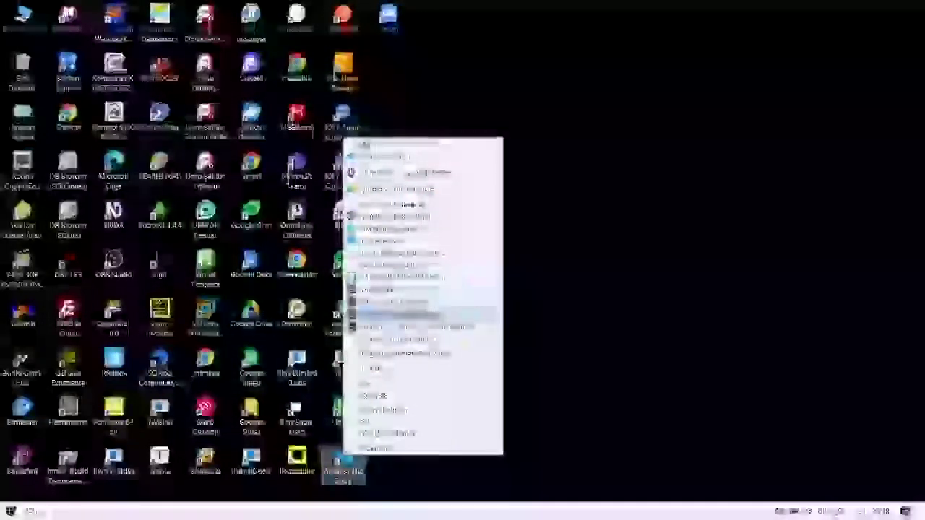
key(Down)
key(Down)
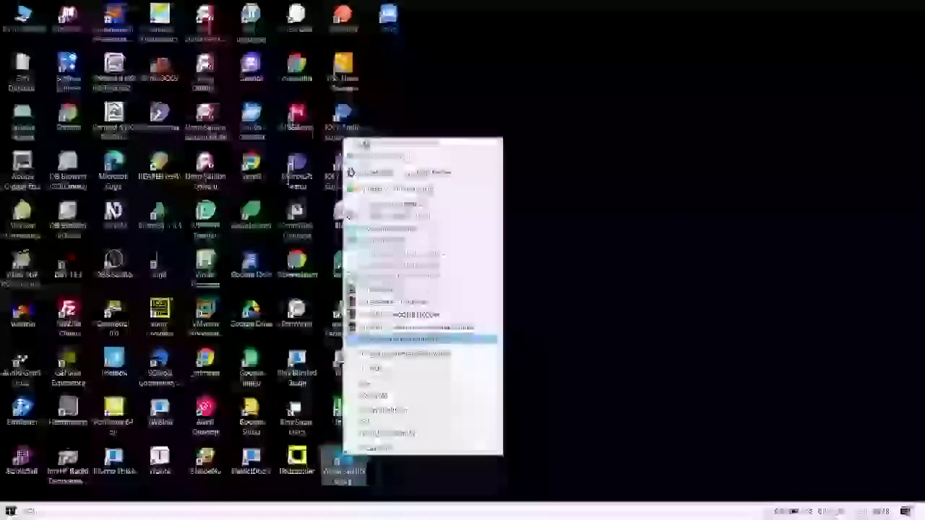
key(Return)
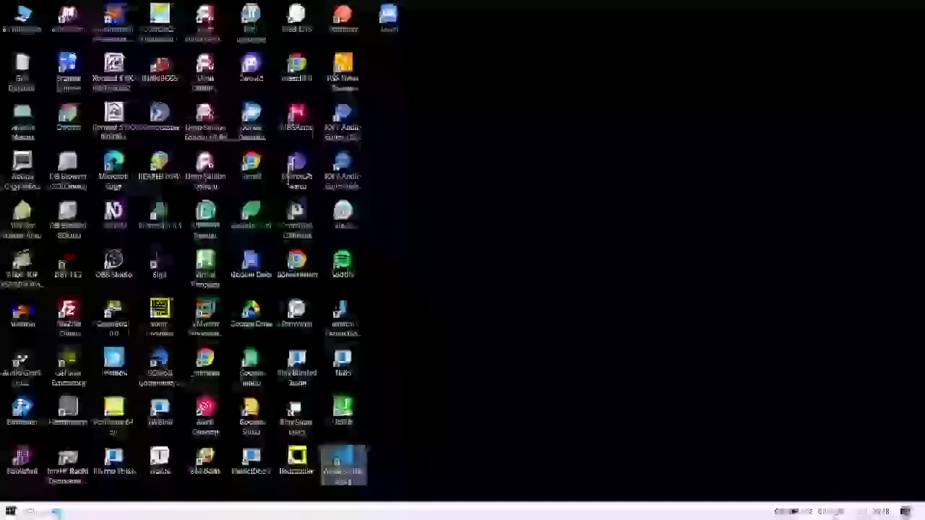
Step: Search for "uni" among the installed apps and pin Unigram to the taskbar
key(super)
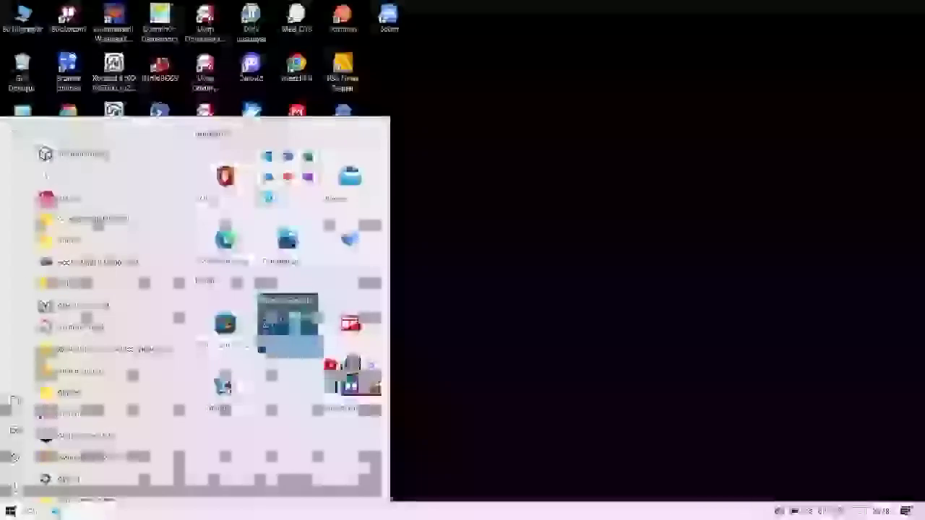
text(uni)
right_click(130, 190)
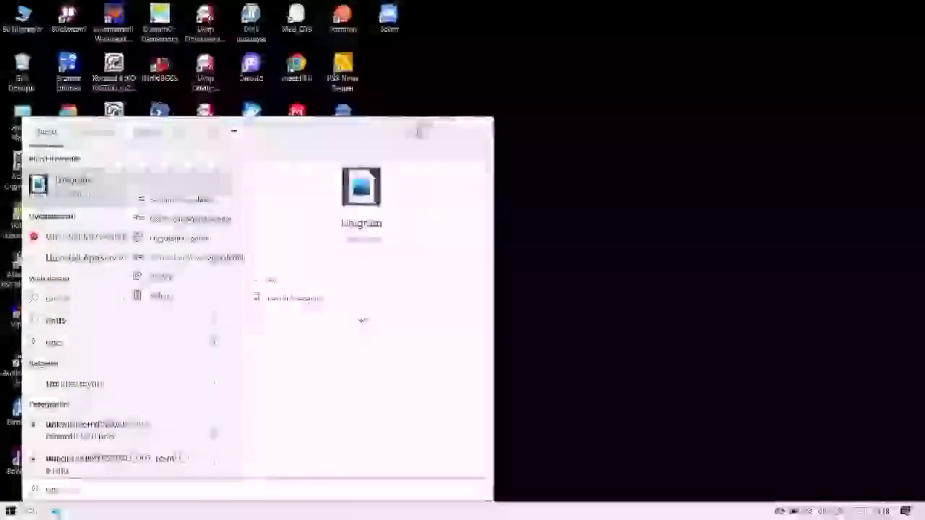
key(Down)
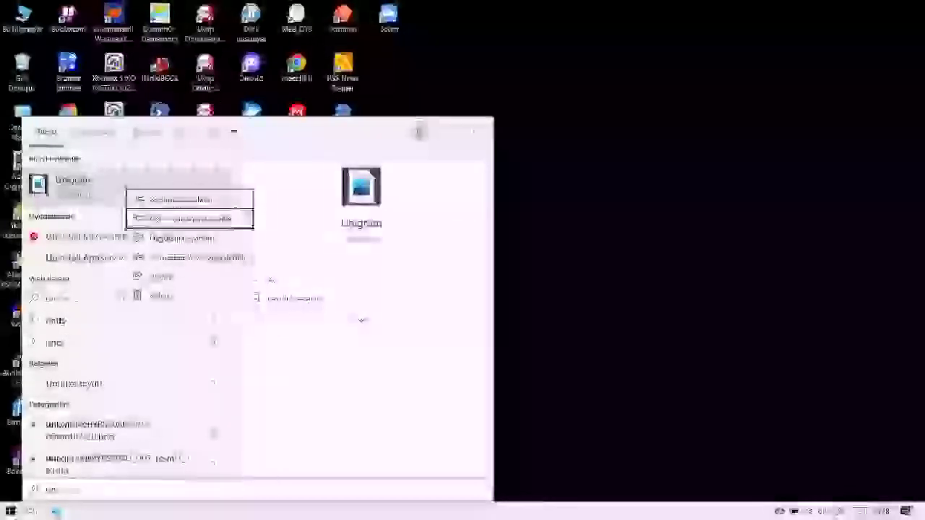
key(Down)
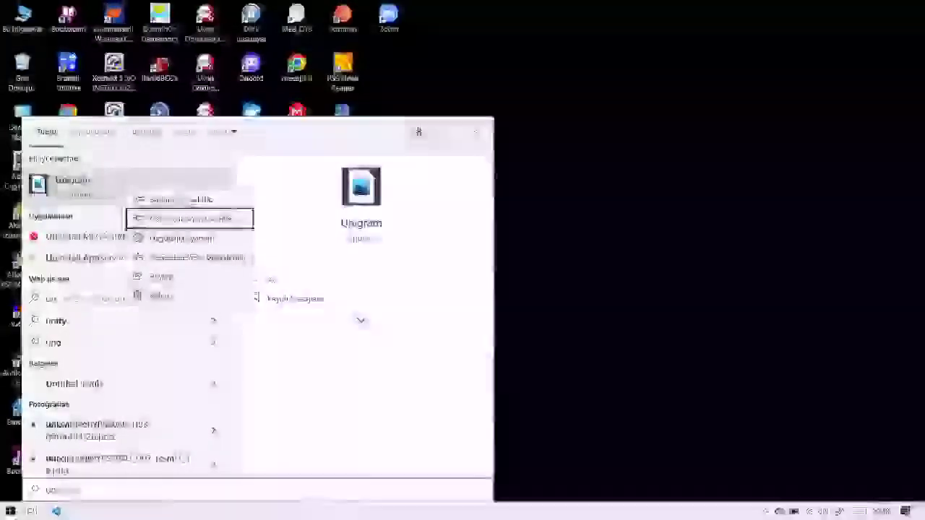
key(Return)
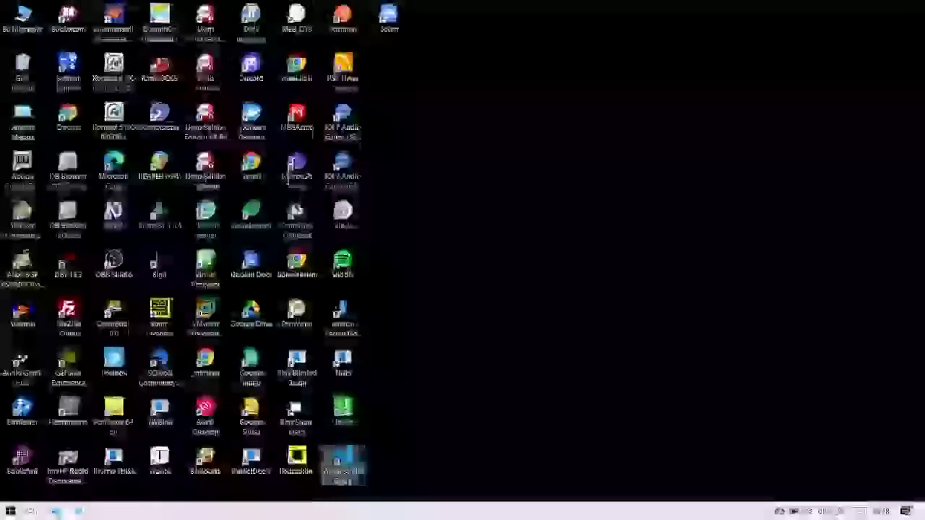
Step: Pin the blue desktop shortcut directly above PotPlayer 64 bit to the taskbar
key(Up)
key(Home)
click(22, 18)
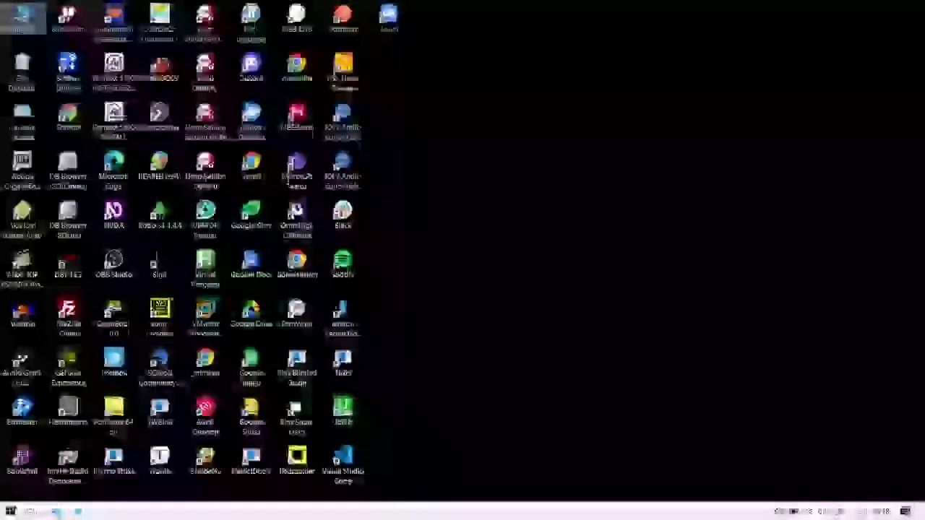
key(Down)
key(p)
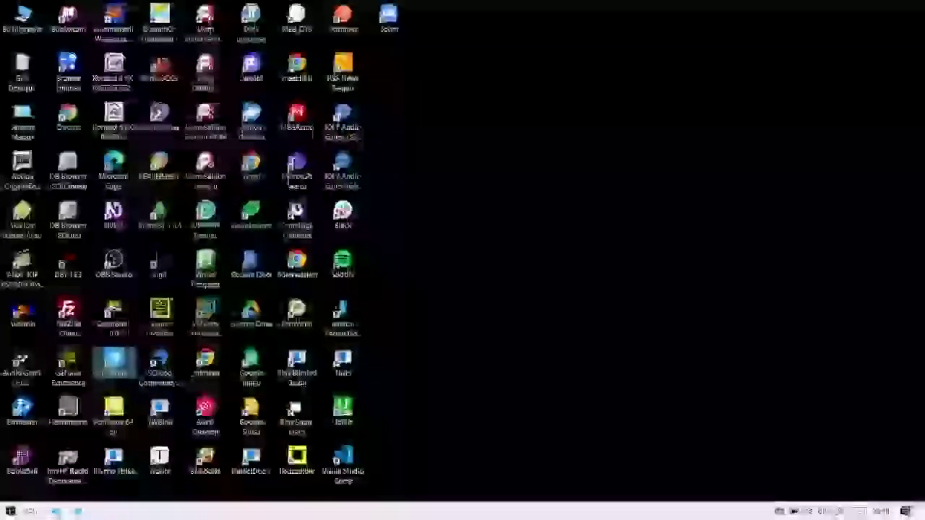
right_click(114, 357)
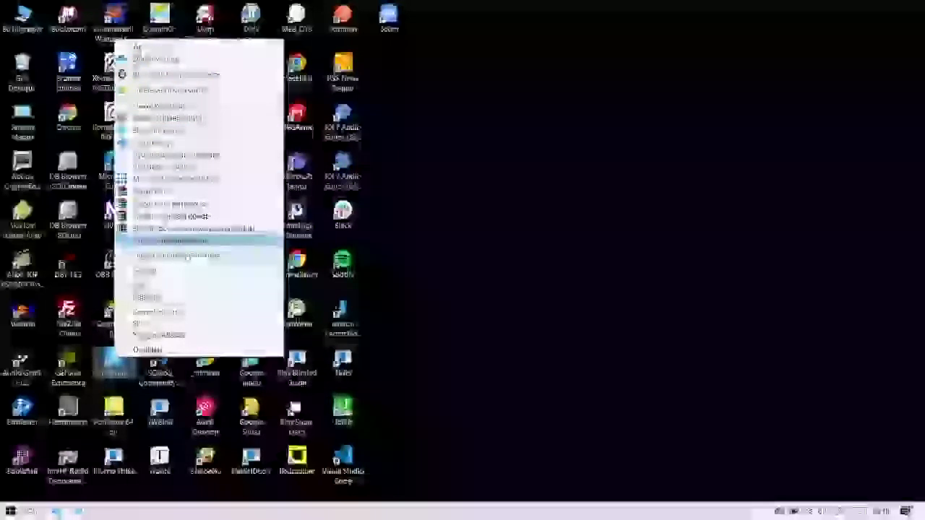
key(Return)
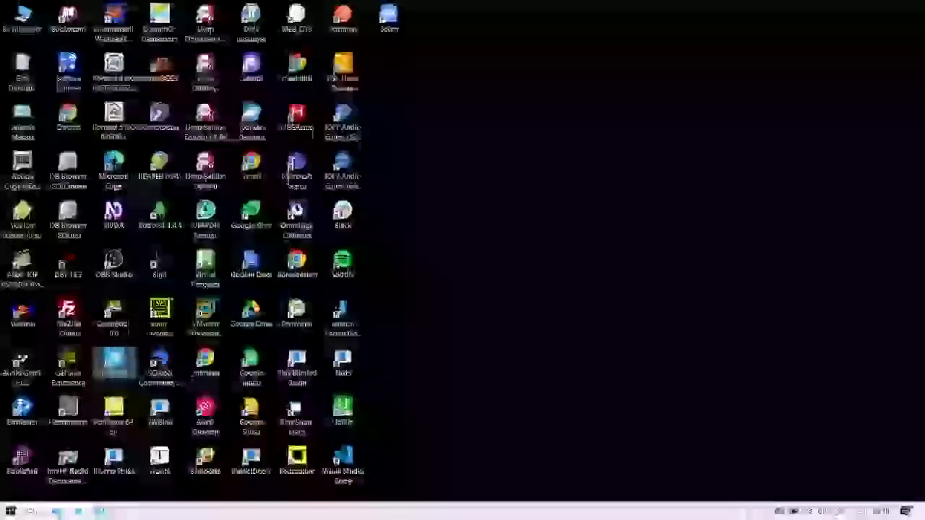
key(Home)
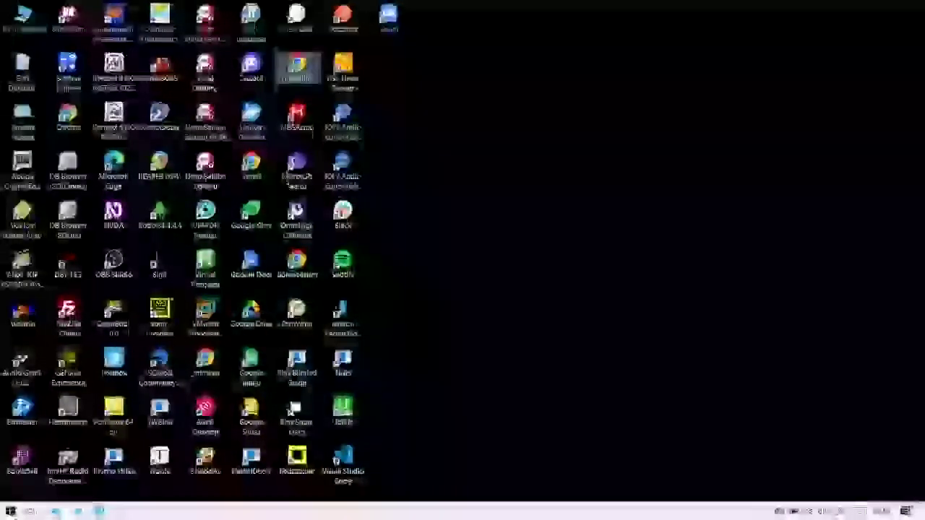
right_click(298, 63)
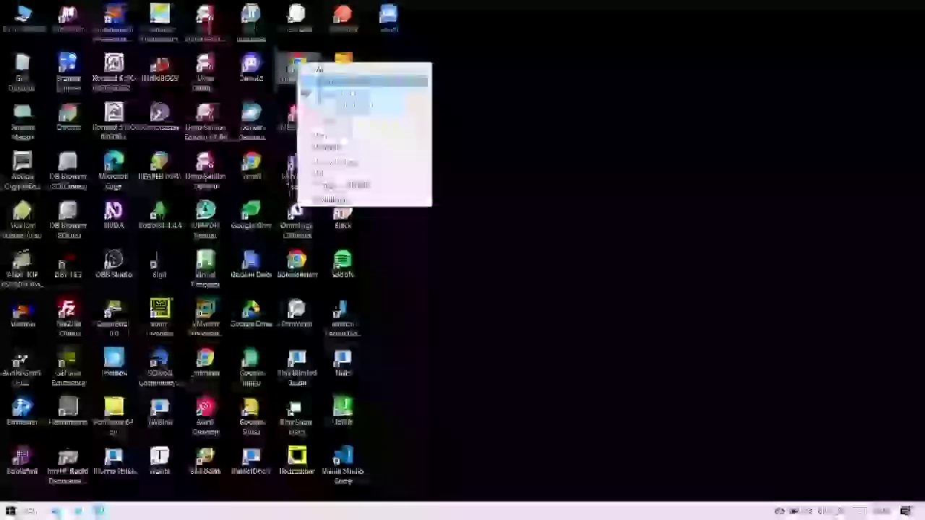
key(Down)
key(Down)
key(Down)
key(Down)
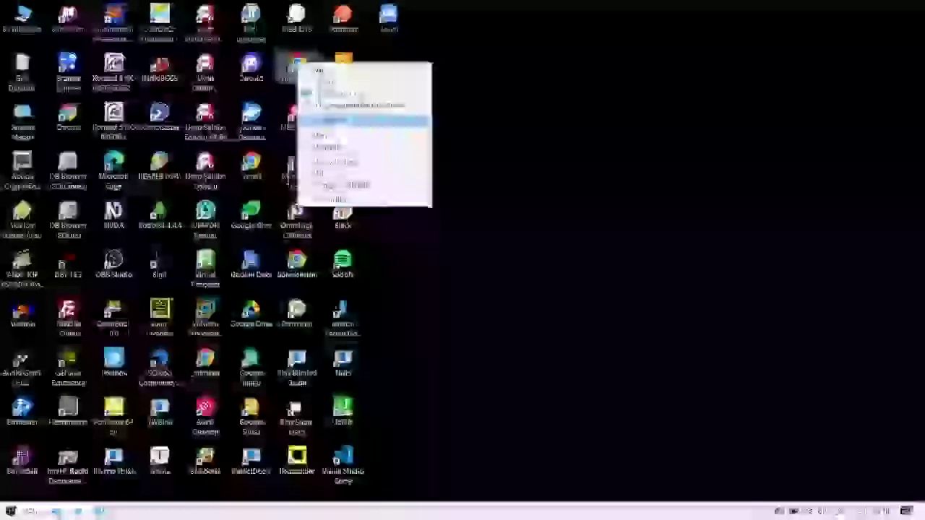
key(Escape)
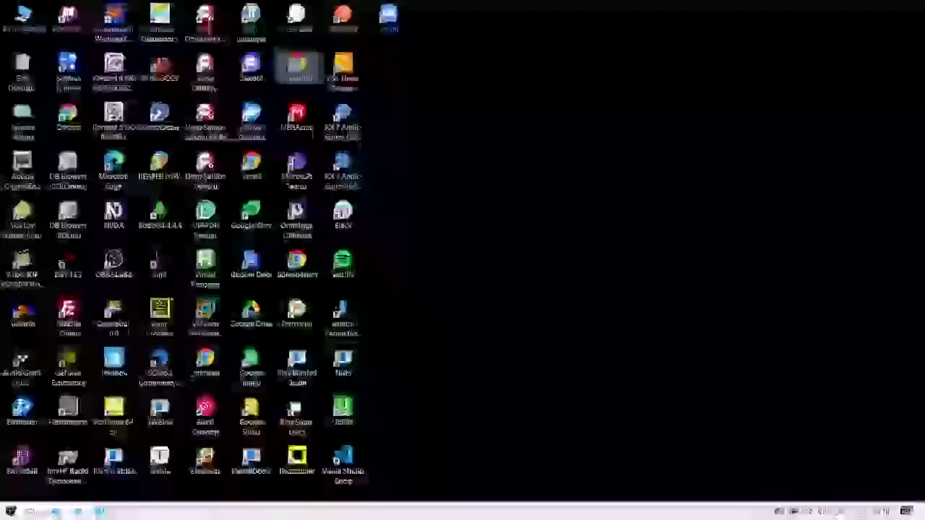
Step: Pin the Spotify desktop shortcut to the taskbar
text(sp)
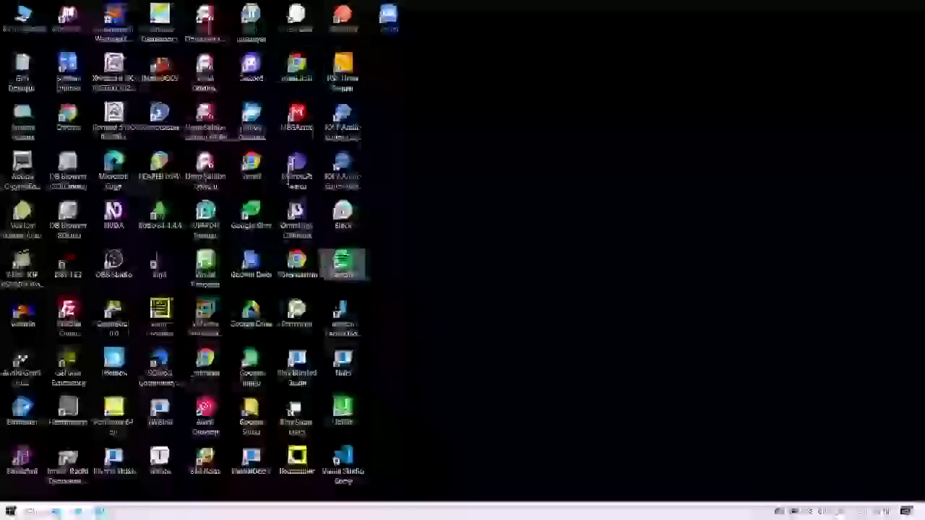
right_click(343, 265)
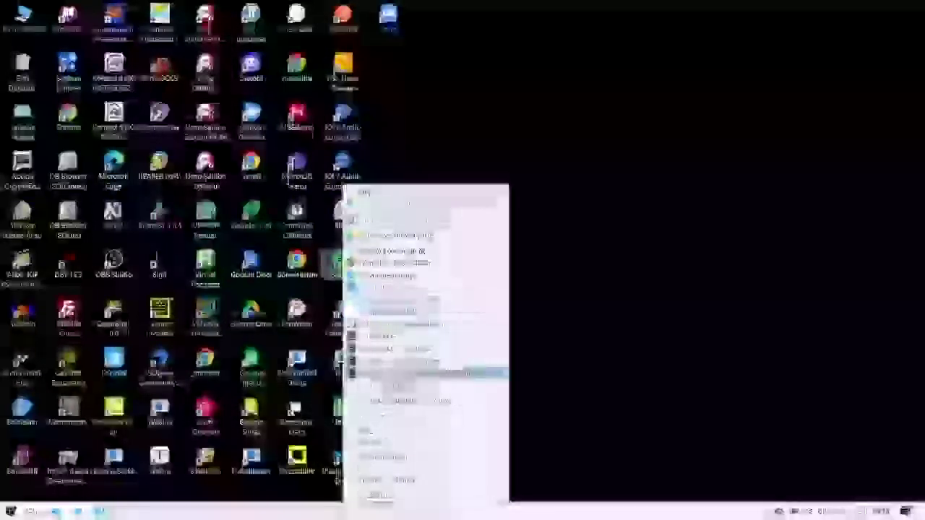
click(391, 495)
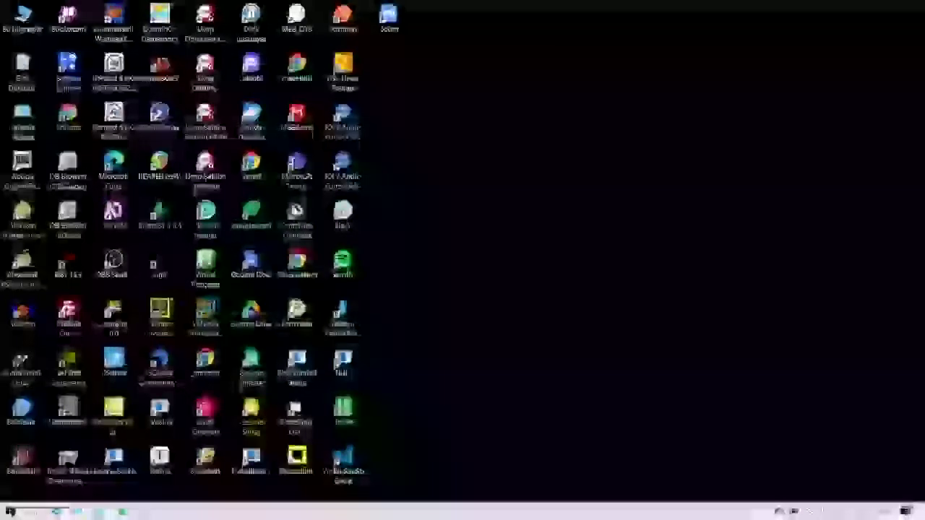
Step: Launch Spotify, then return to the desktop
key(Return)
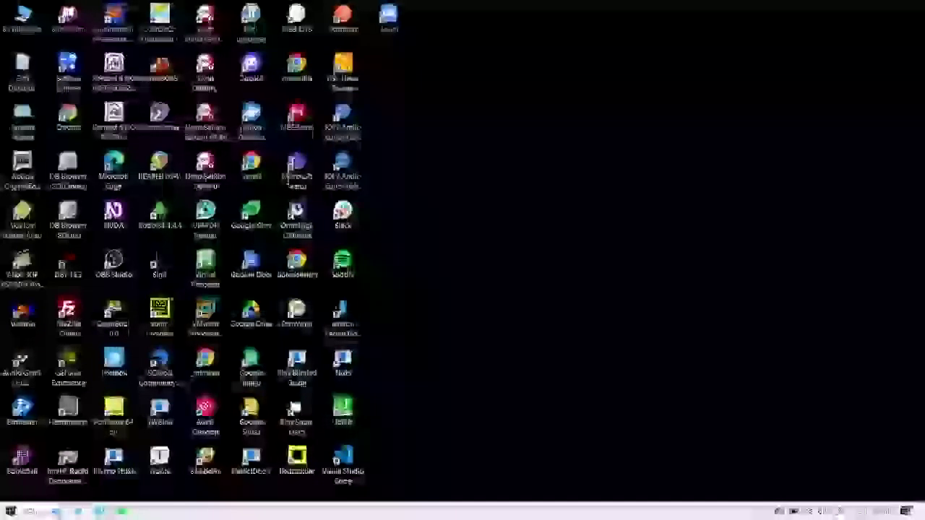
click(344, 265)
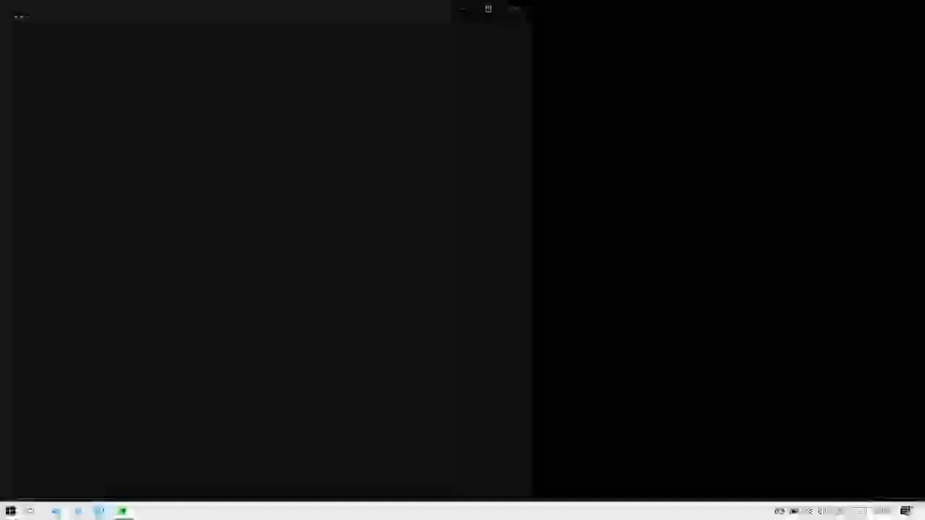
key(super+d)
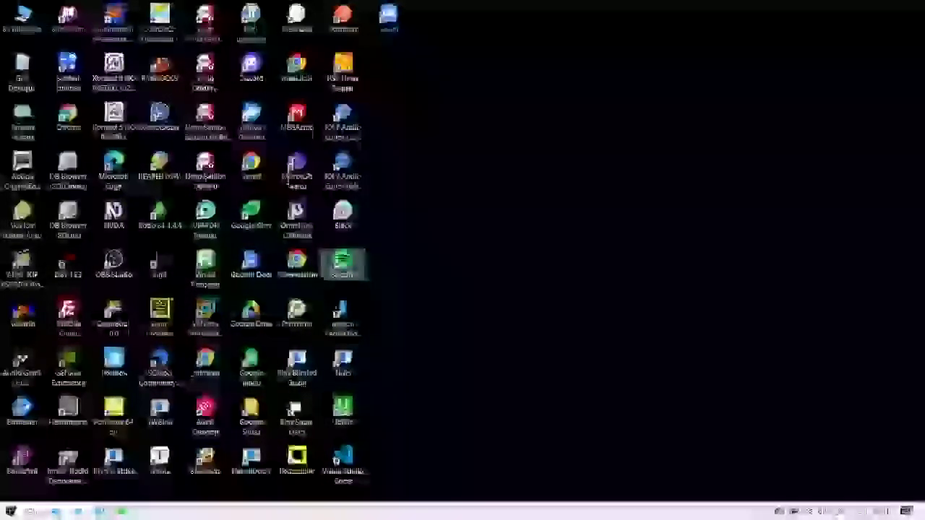
Step: Examine the jump list entries of the pinned Visual Studio Code taskbar app, then close the list
key(alt+super+2)
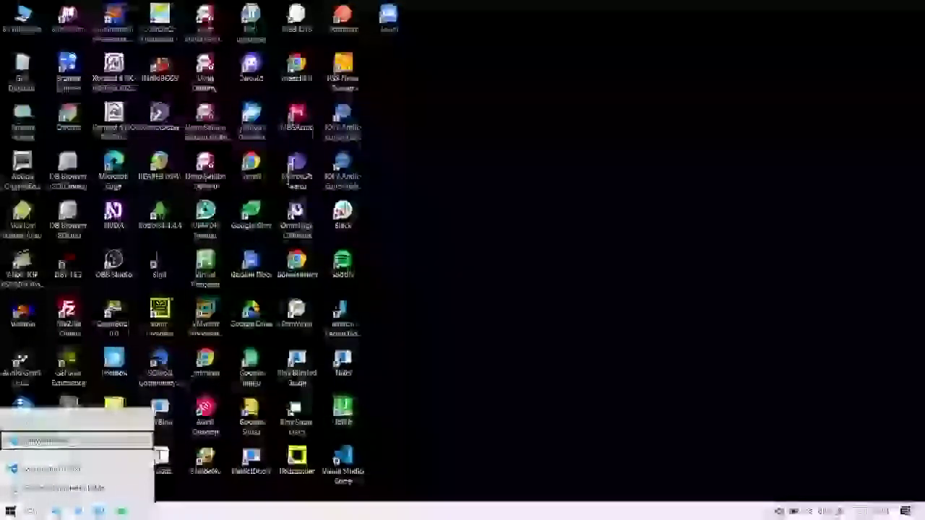
key(Down)
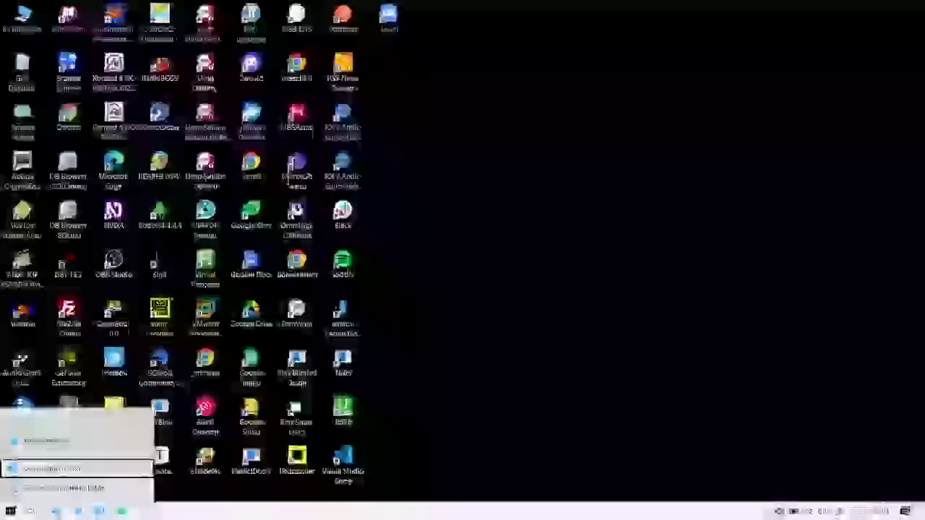
key(Down)
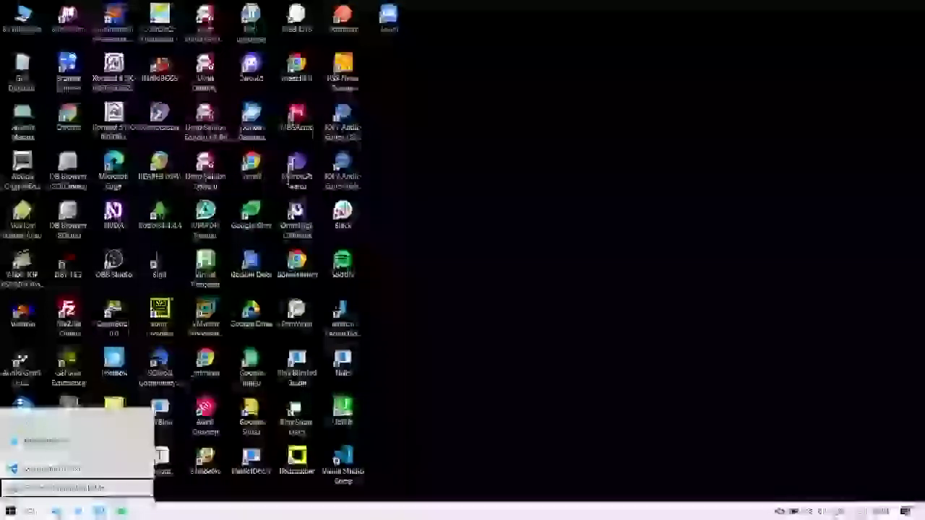
key(Up)
key(Up)
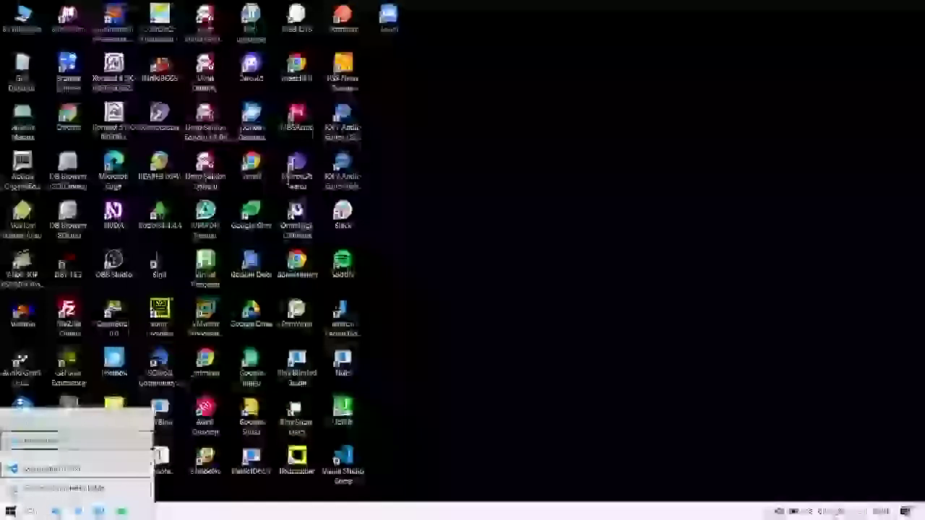
key(Down)
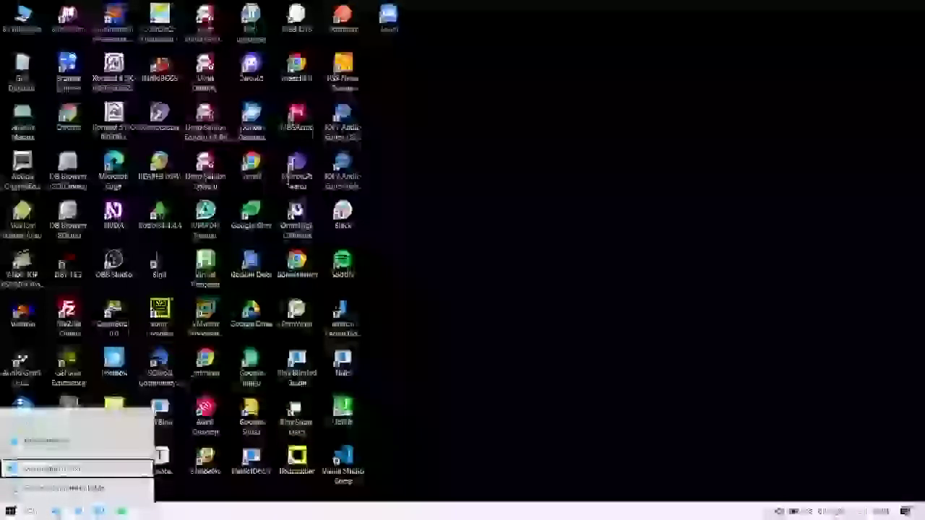
key(Down)
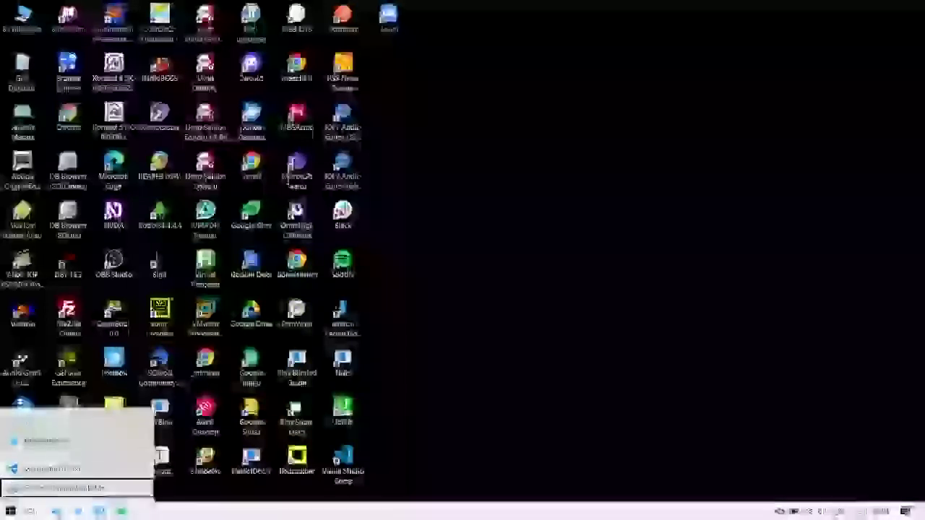
key(Escape)
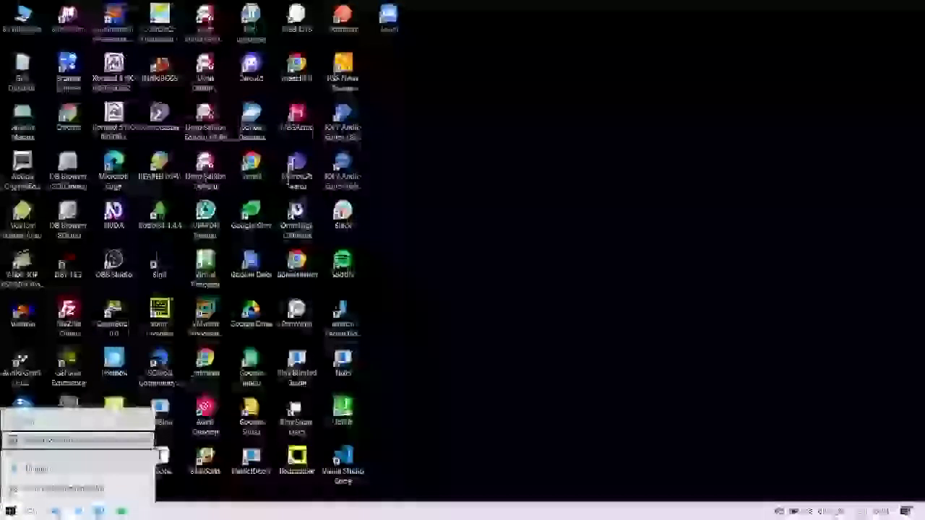
Step: Try the entry above Unigram in the pinned app's jump list, then dismiss the dialog
key(Down)
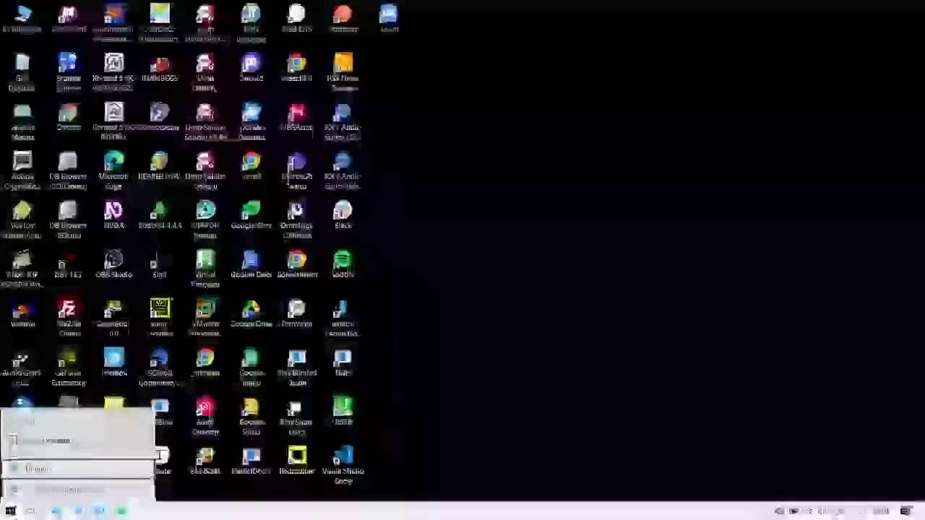
key(Up)
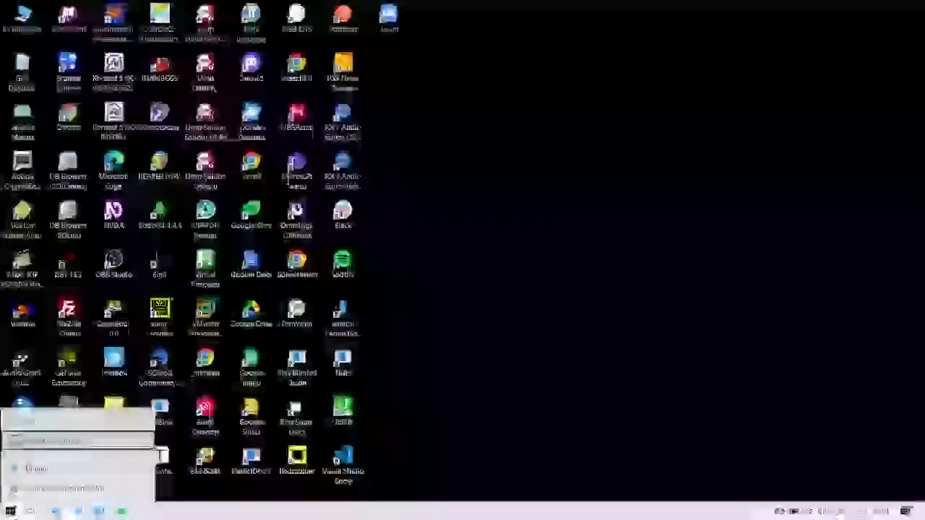
key(Return)
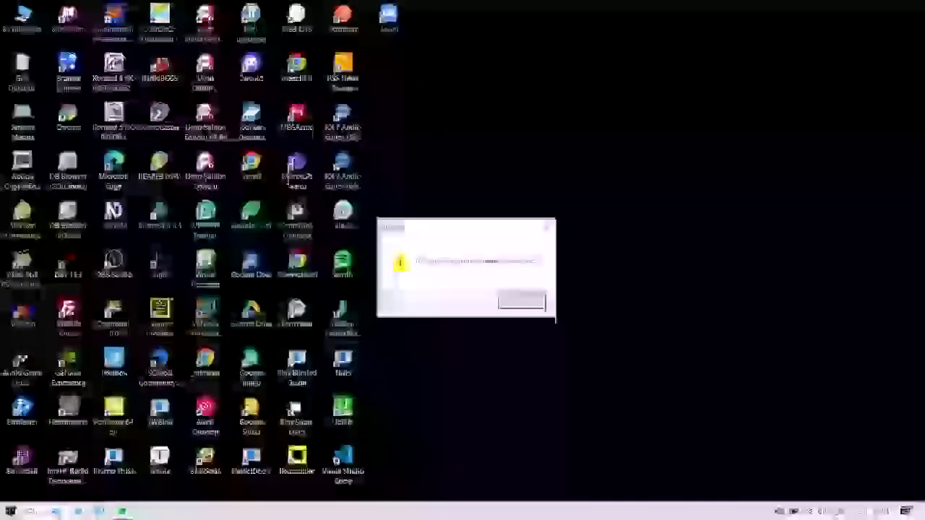
key(Return)
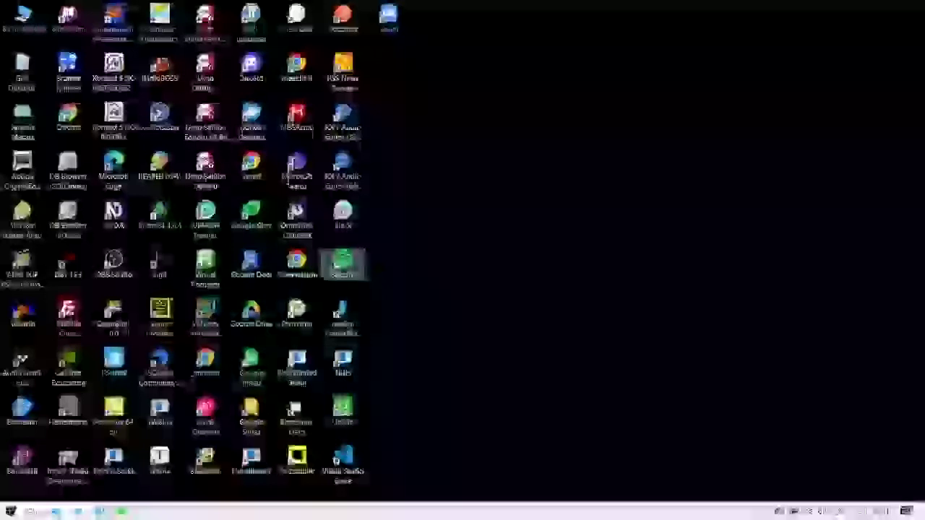
Step: Examine the jump lists of the third pinned taskbar app and of Spotify, closing each one
key(super+alt+3)
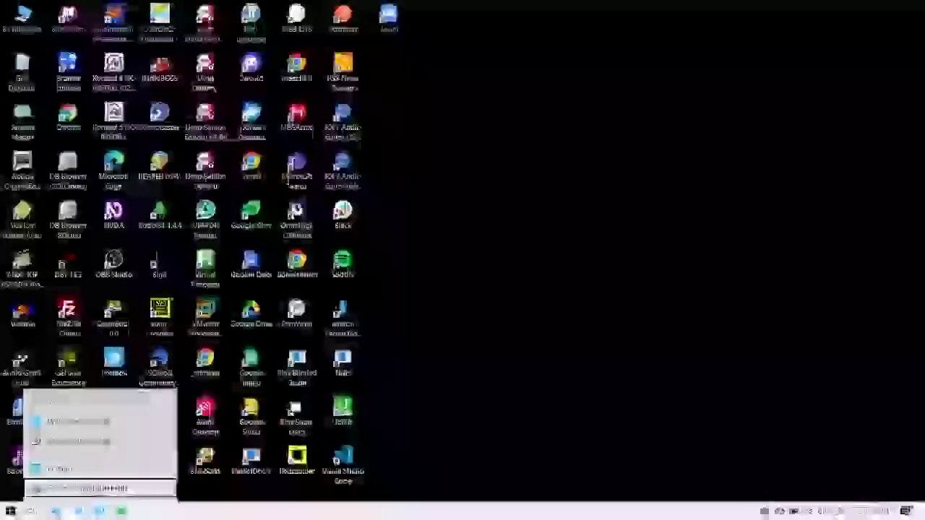
click(101, 489)
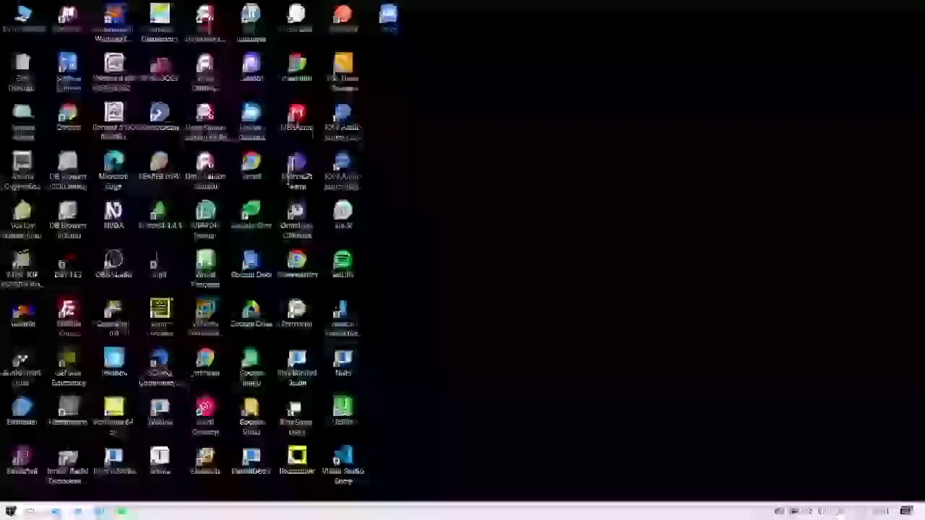
key(shift+F10)
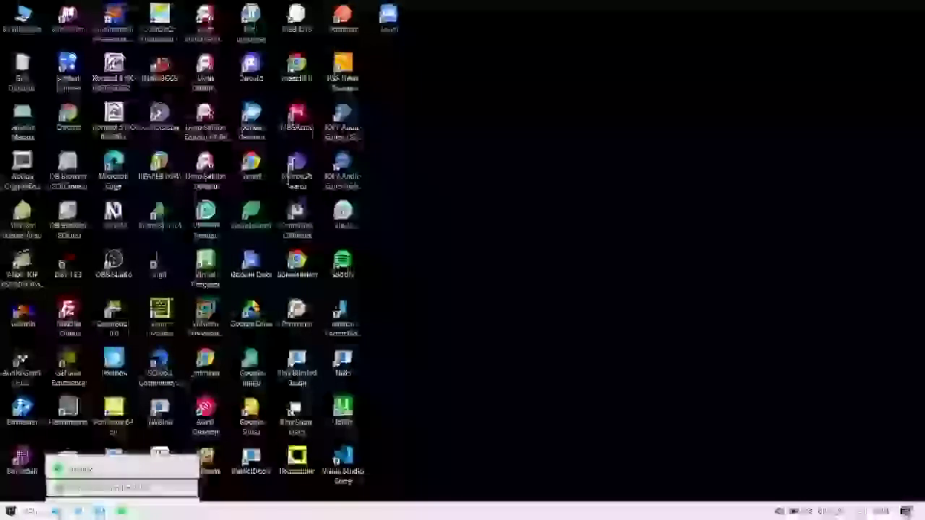
click(101, 488)
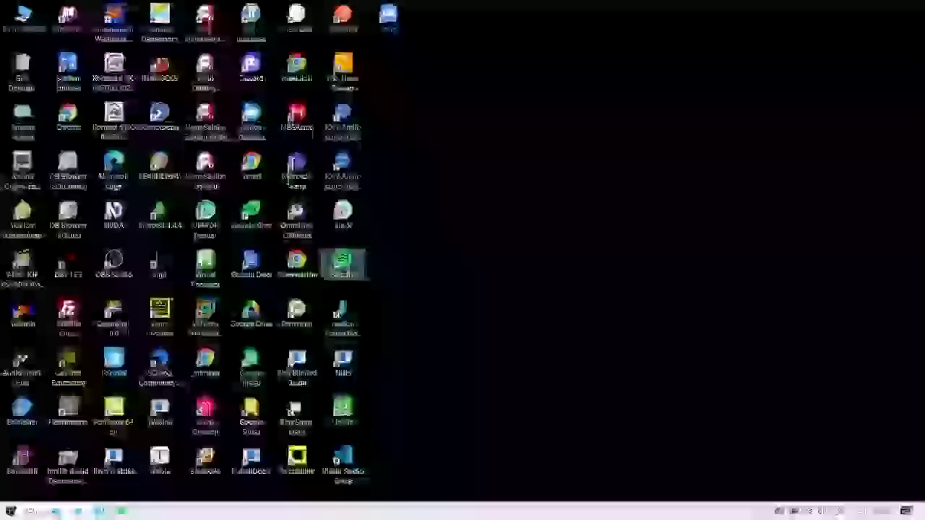
Step: Pin the PotPlayer 64 bit desktop shortcut to the taskbar
key(Home)
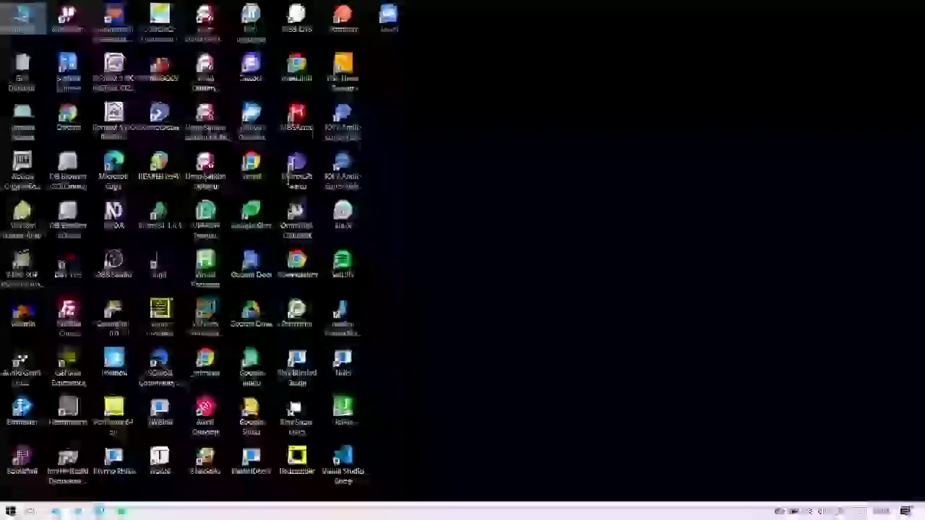
key(p)
key(p)
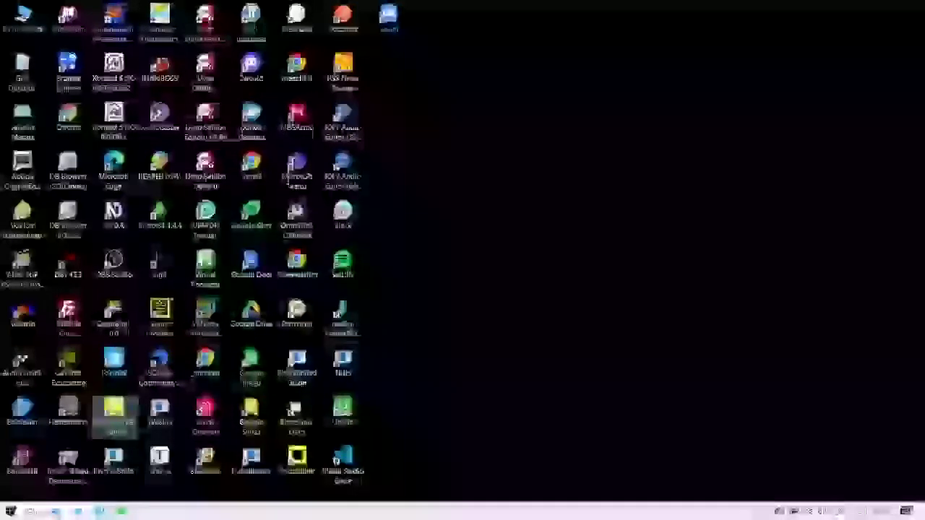
key(shift+F10)
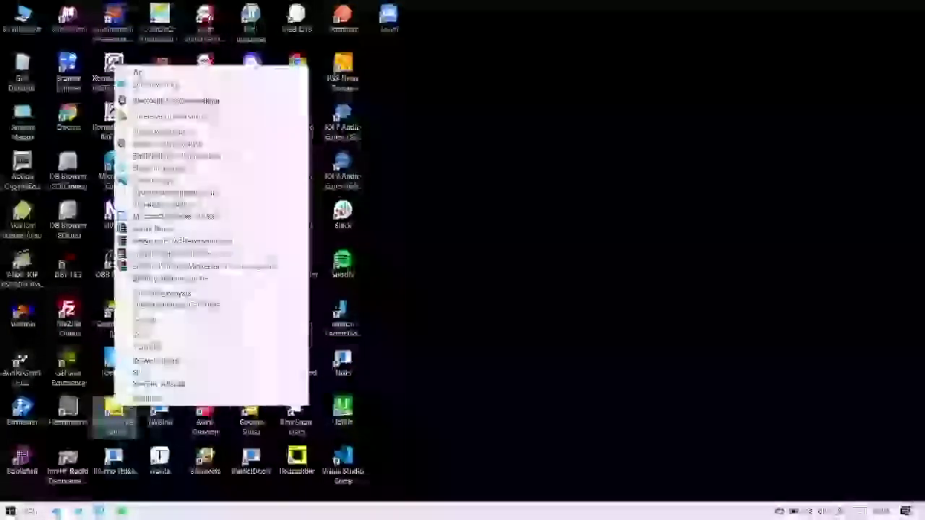
key(Down)
key(Down)
key(Down)
key(Down)
key(Down)
key(Down)
key(Down)
key(Down)
key(Down)
key(Down)
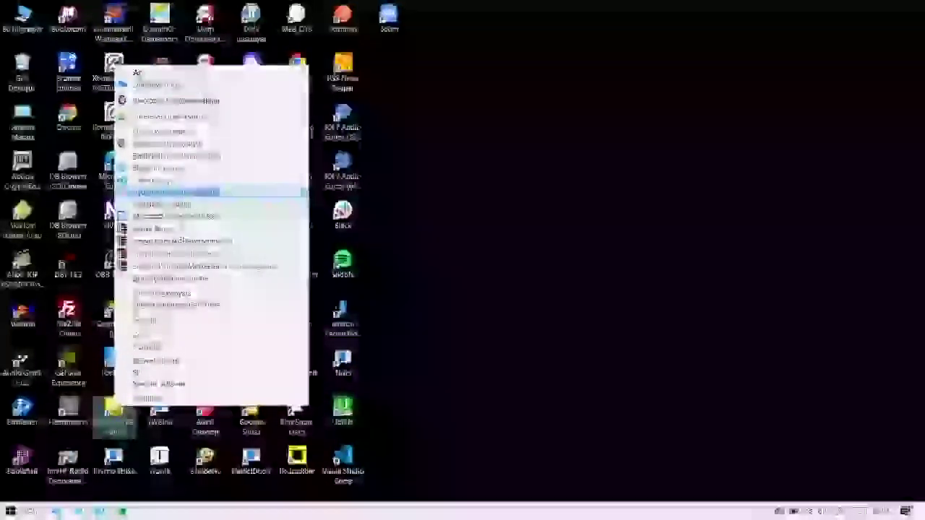
key(Down)
key(Down)
key(Down)
key(Down)
key(Down)
key(Down)
key(Down)
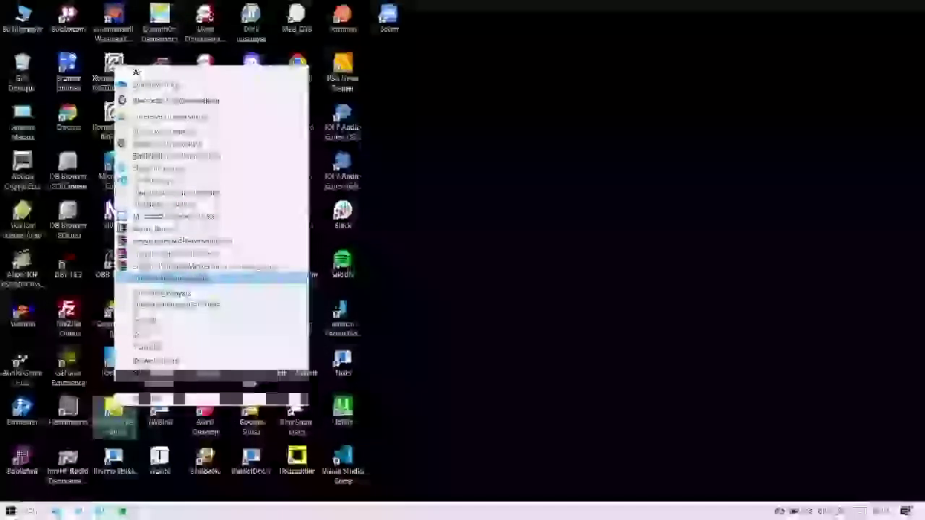
key(Return)
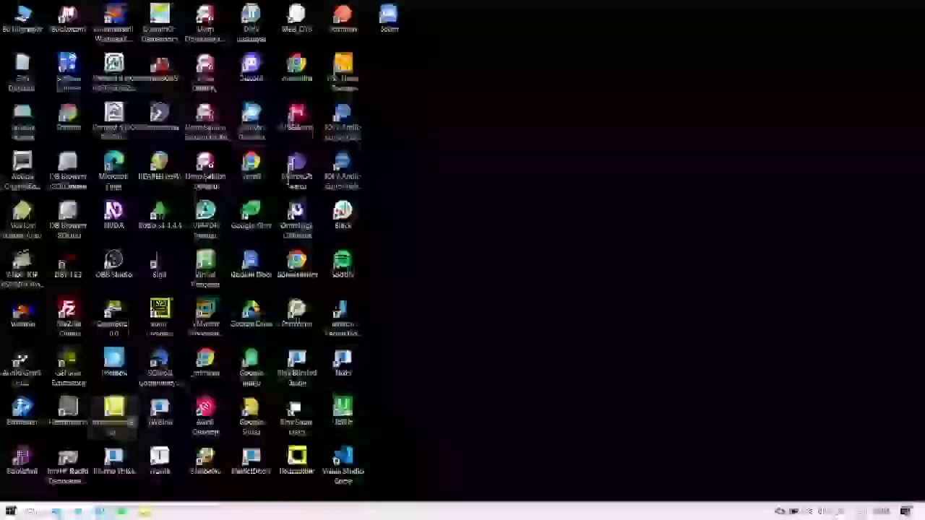
Step: Move the pinned PotPlayer icon to the first taskbar position, and launch and close PotPlayer from there
key(alt+super+5)
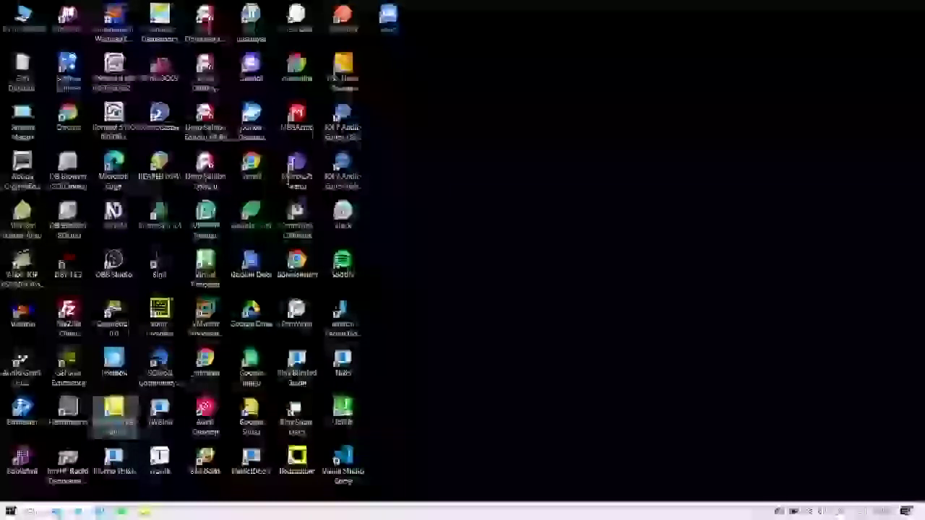
key(super+t)
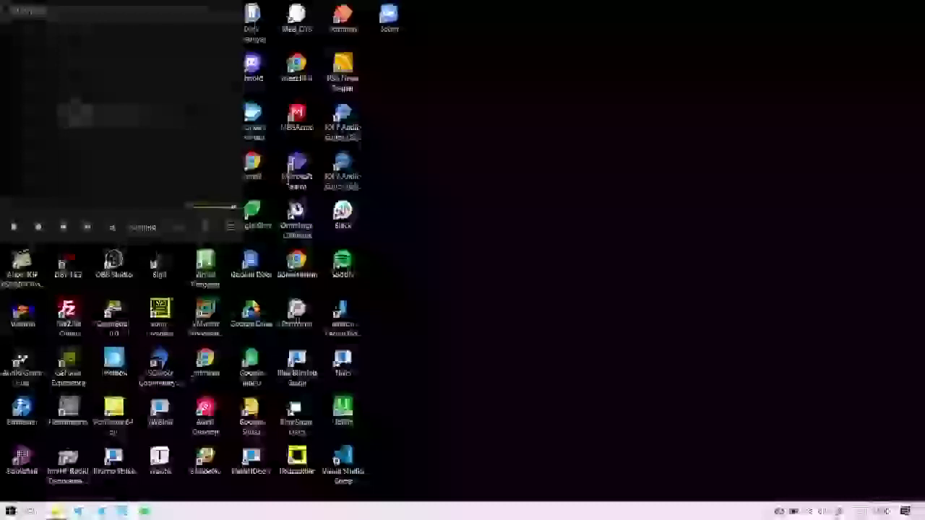
key(alt+F4)
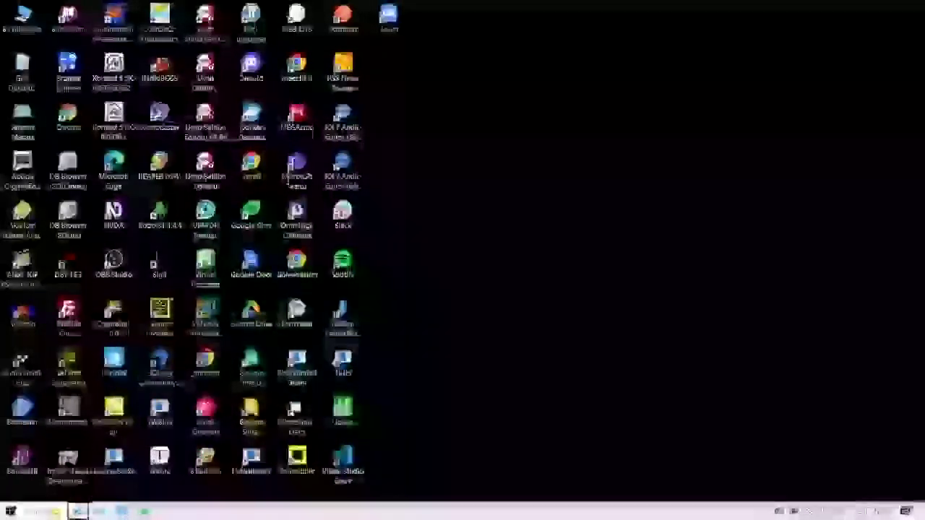
Step: Launch Visual Studio Code from its pinned taskbar icon and close its window
key(Right)
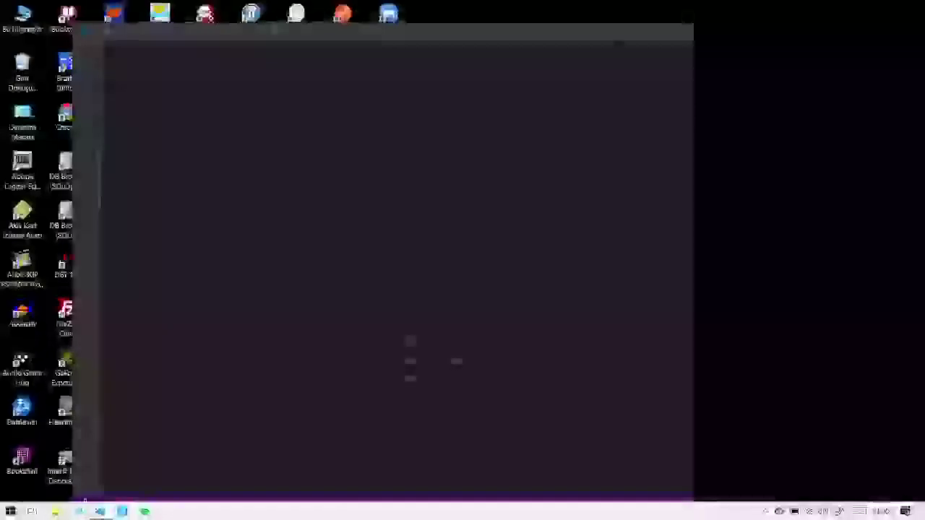
key(alt+F4)
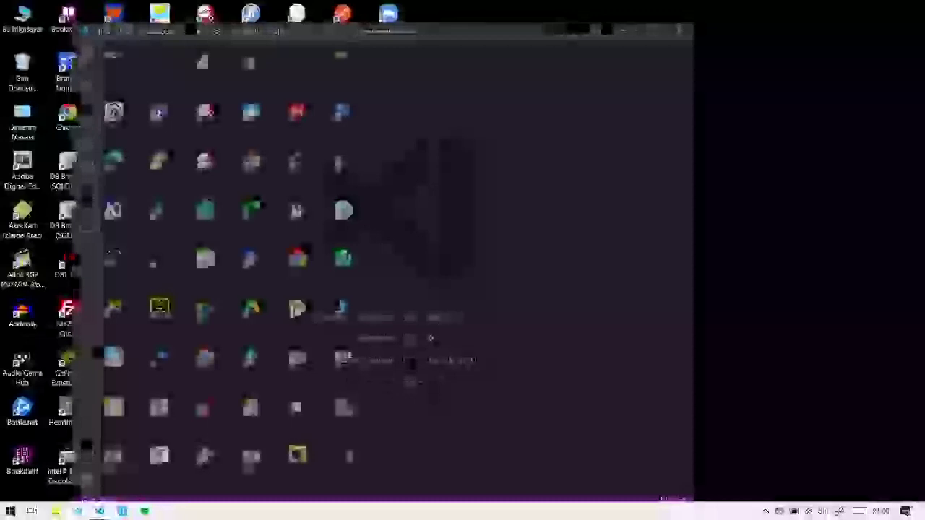